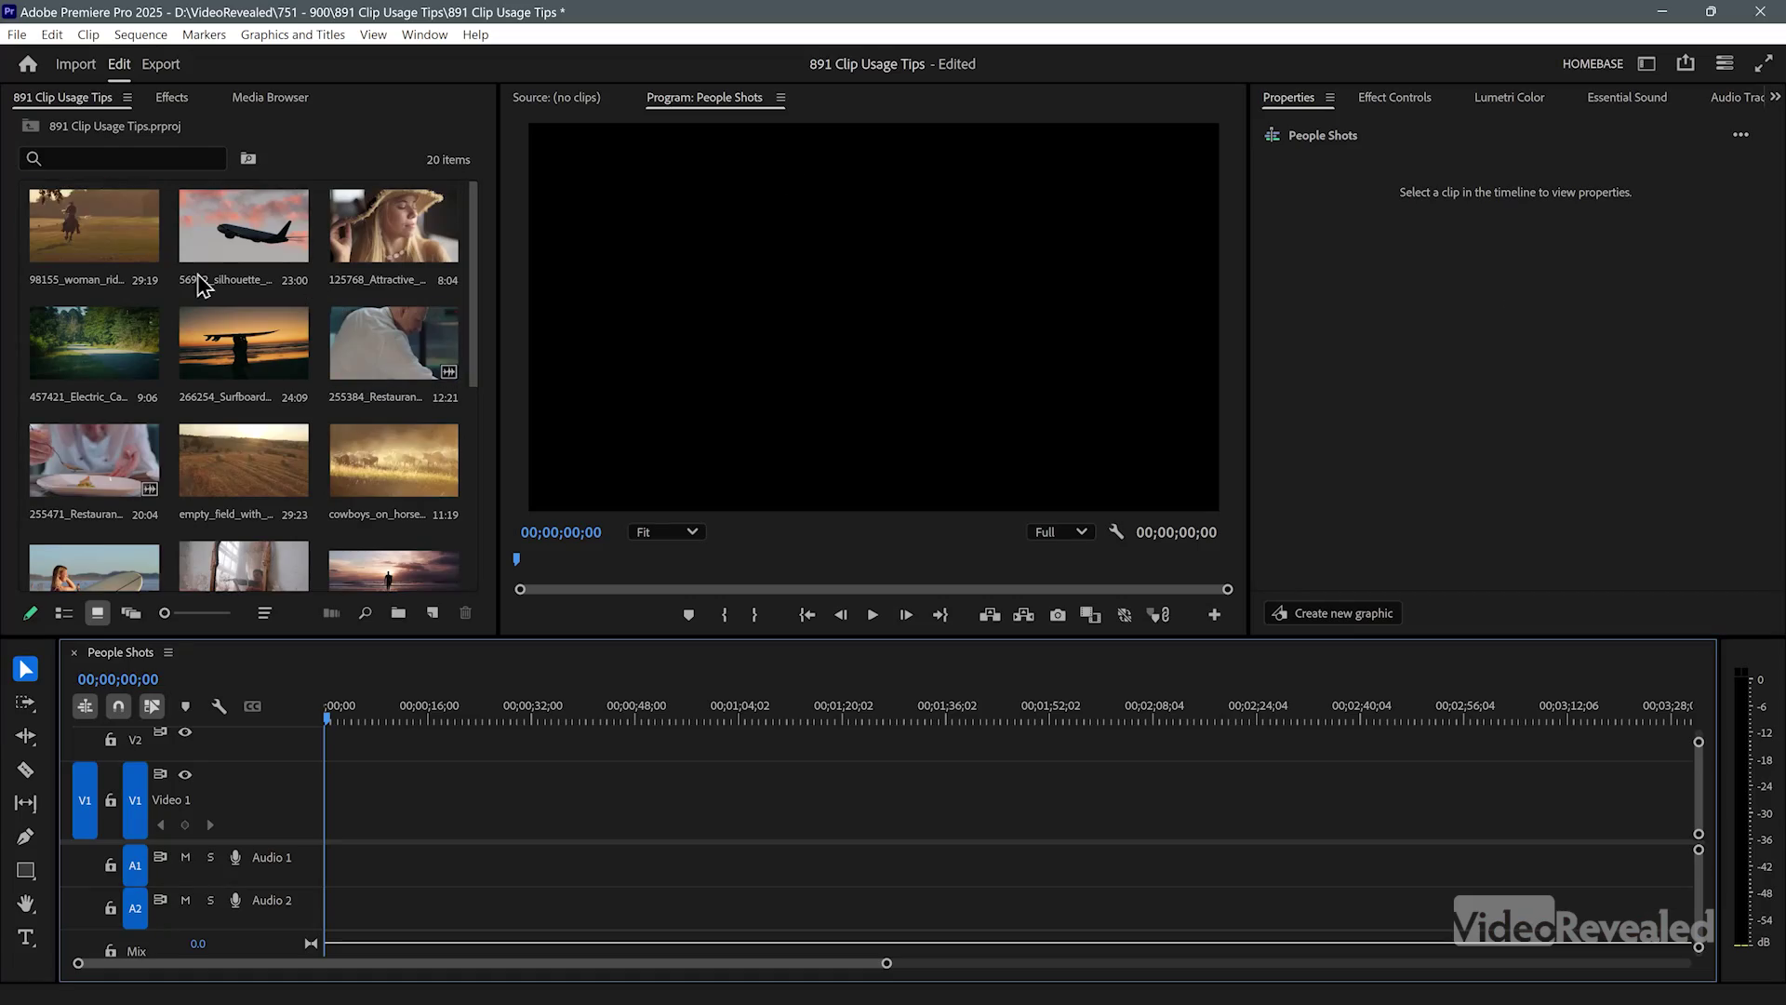
Browse the project bin's thumbnails and select the 98155_woman_riding horse clip
{"action": "scroll", "coordinate": [209, 298], "scroll_direction": "down", "scroll_amount": 3}
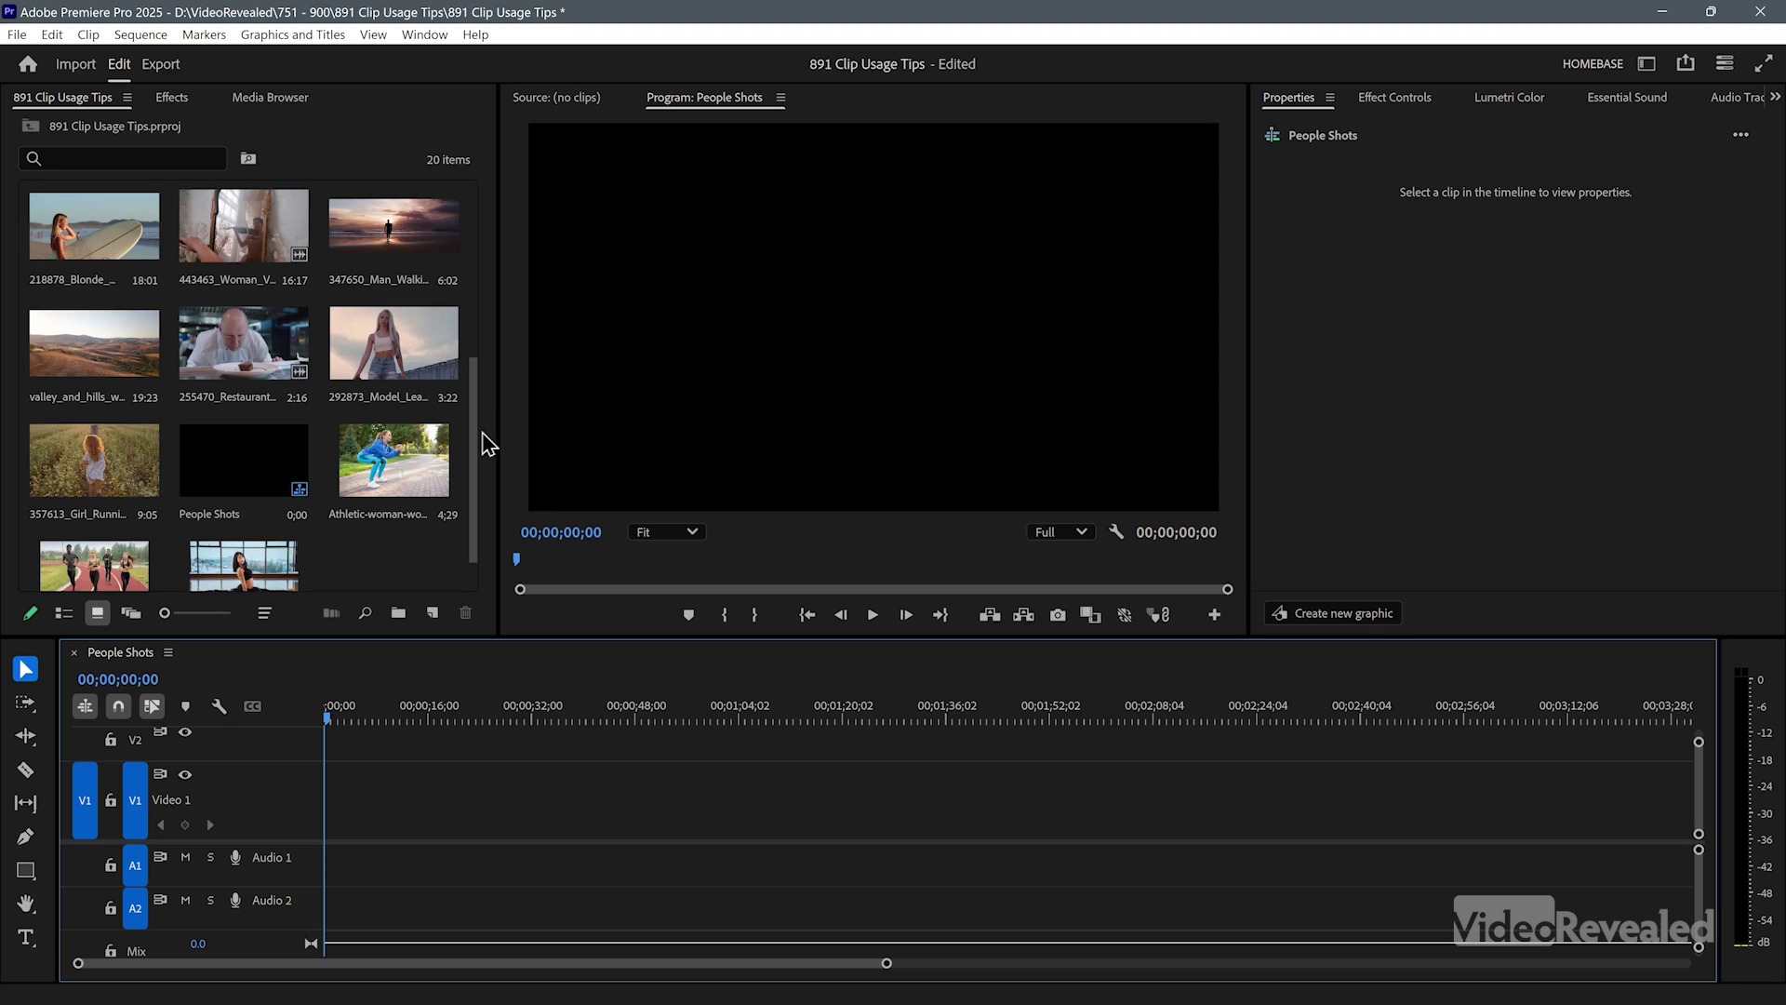
{"action": "scroll", "coordinate": [448, 452], "scroll_direction": "down", "scroll_amount": 1}
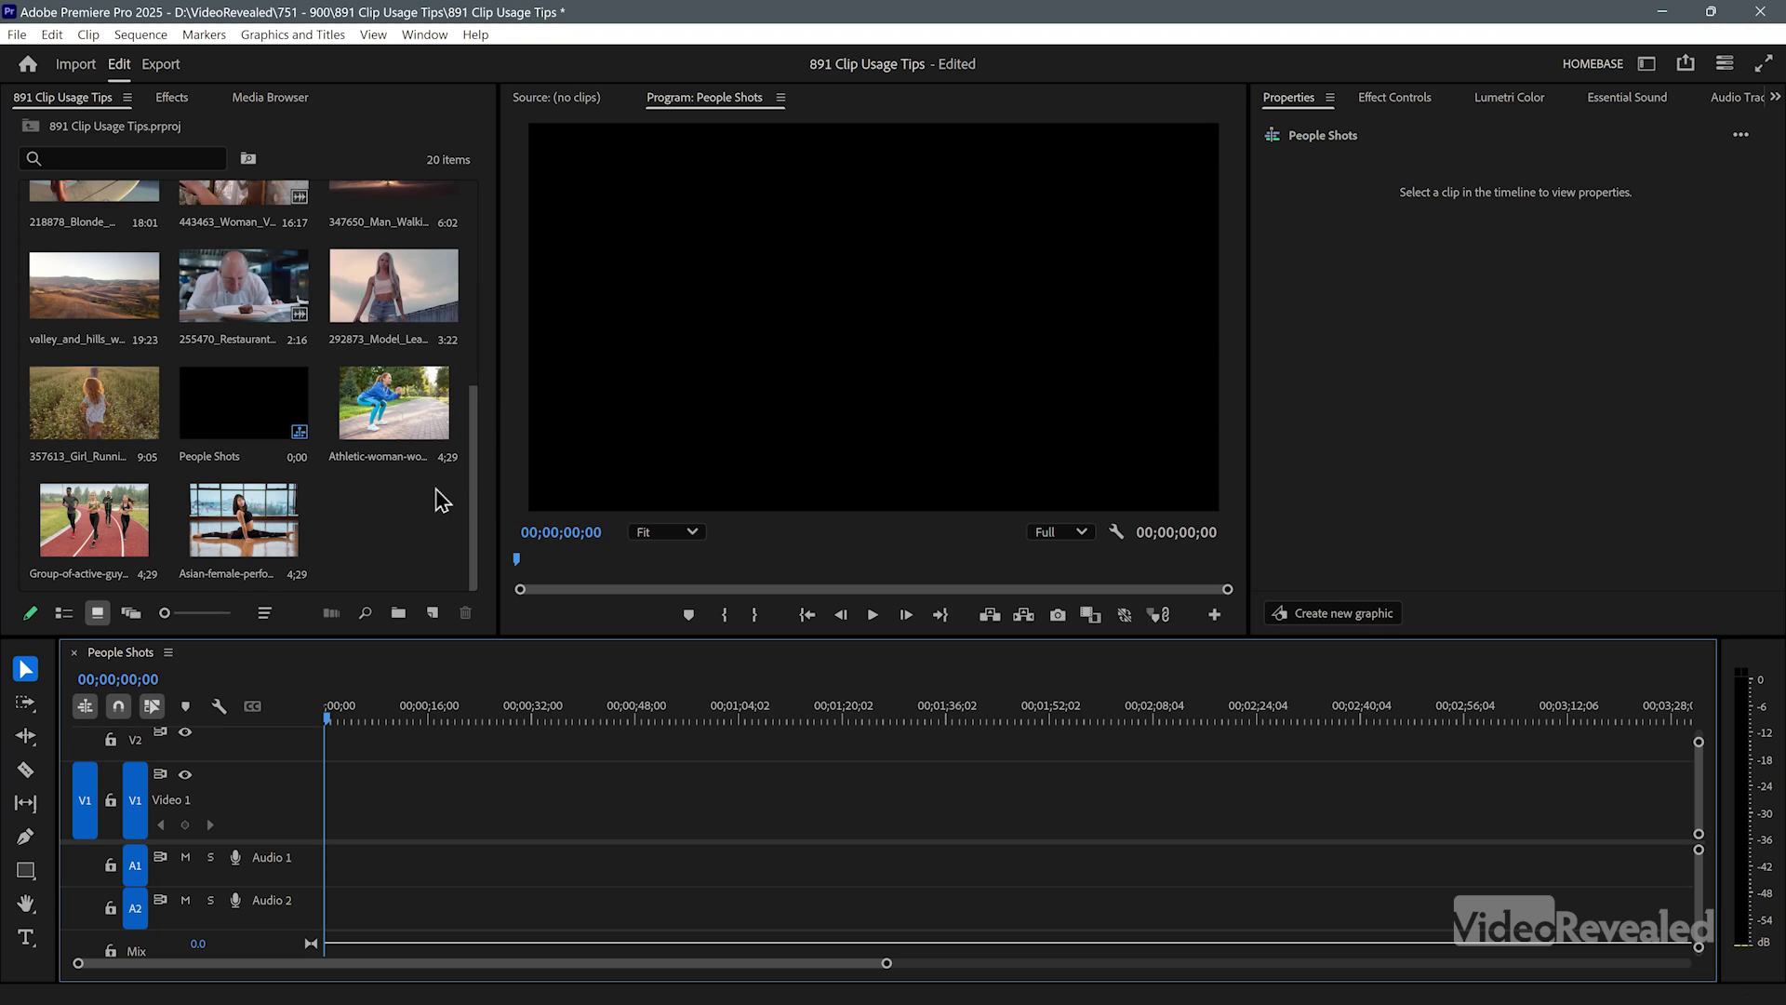
{"action": "scroll", "coordinate": [441, 501], "scroll_direction": "up", "scroll_amount": 4}
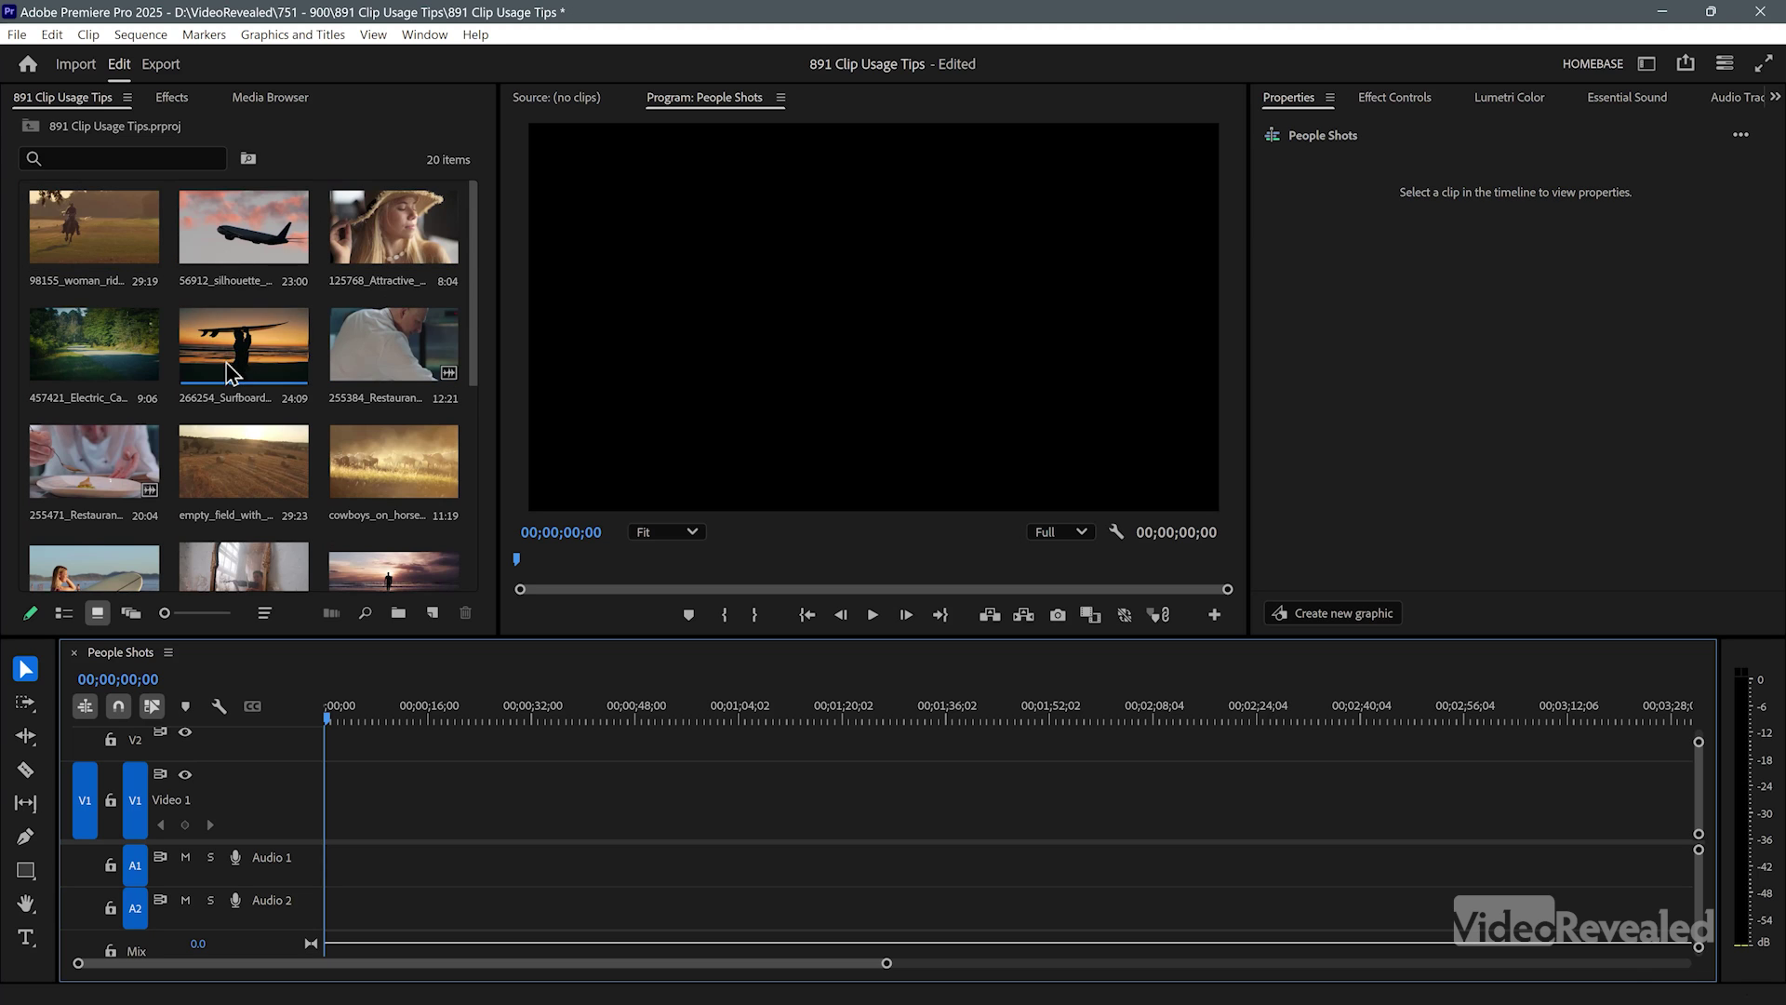
{"action": "scroll", "coordinate": [248, 511], "scroll_direction": "down", "scroll_amount": 1}
{"action": "scroll", "coordinate": [252, 437], "scroll_direction": "down", "scroll_amount": 3}
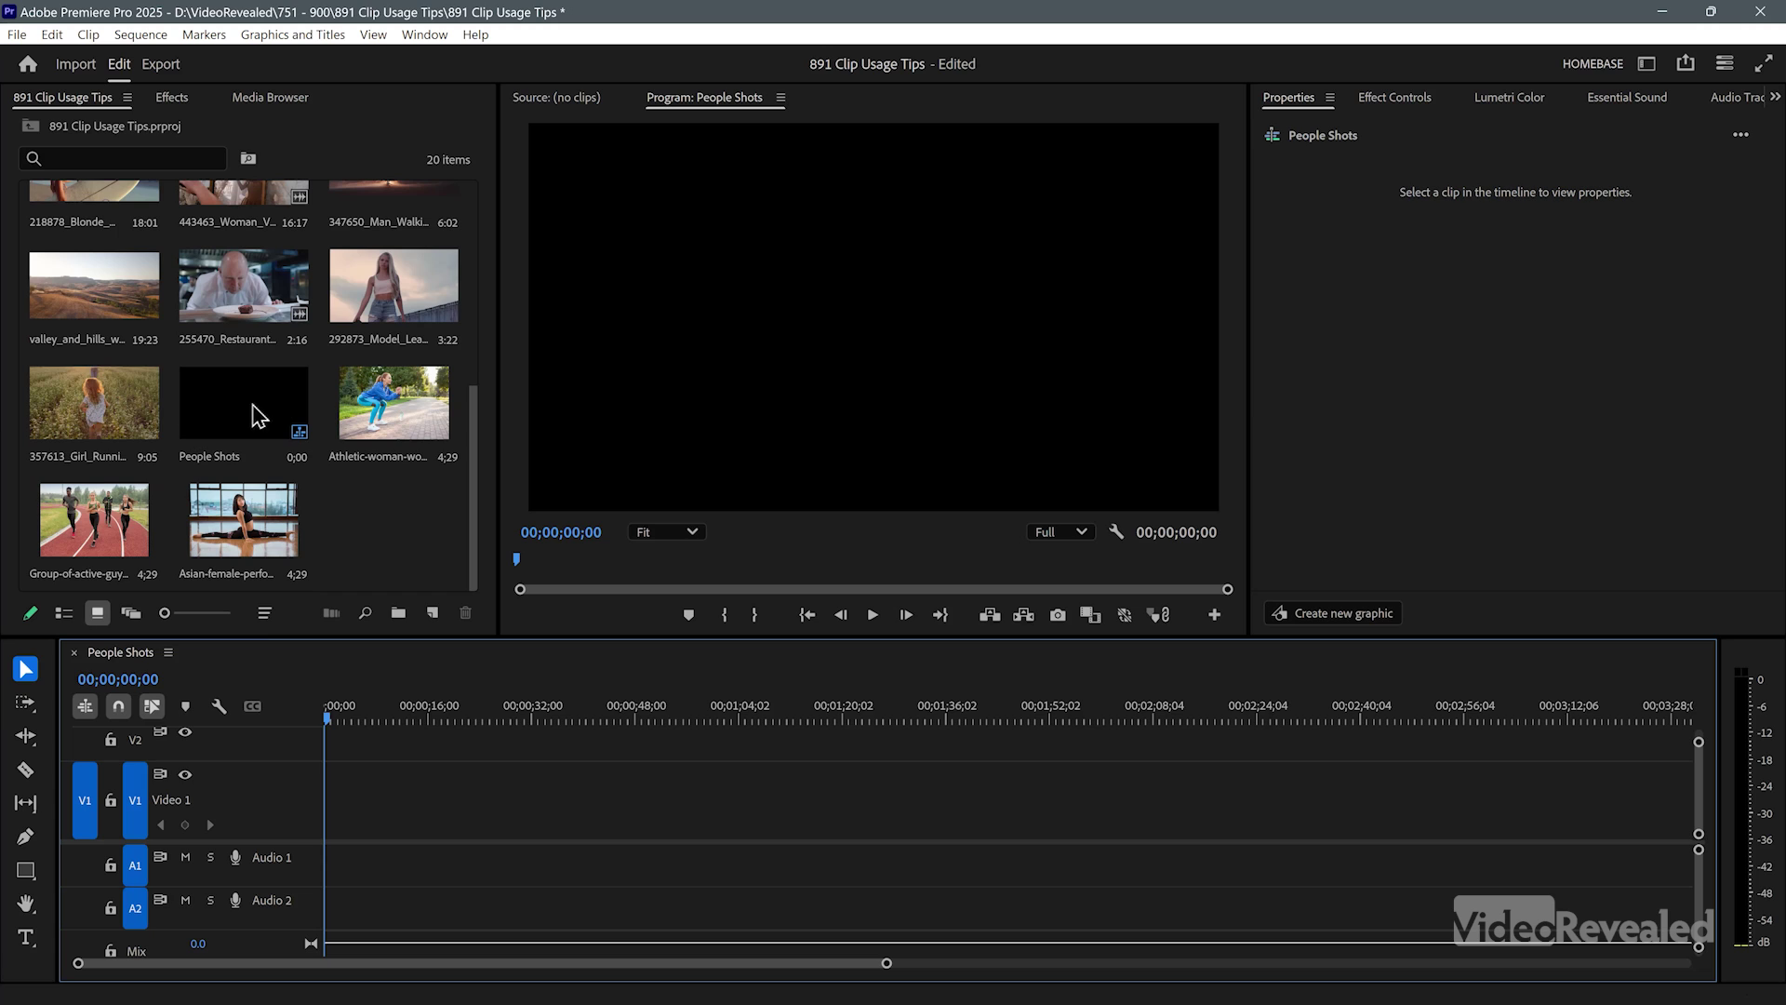
{"action": "scroll", "coordinate": [264, 409], "scroll_direction": "up", "scroll_amount": 5}
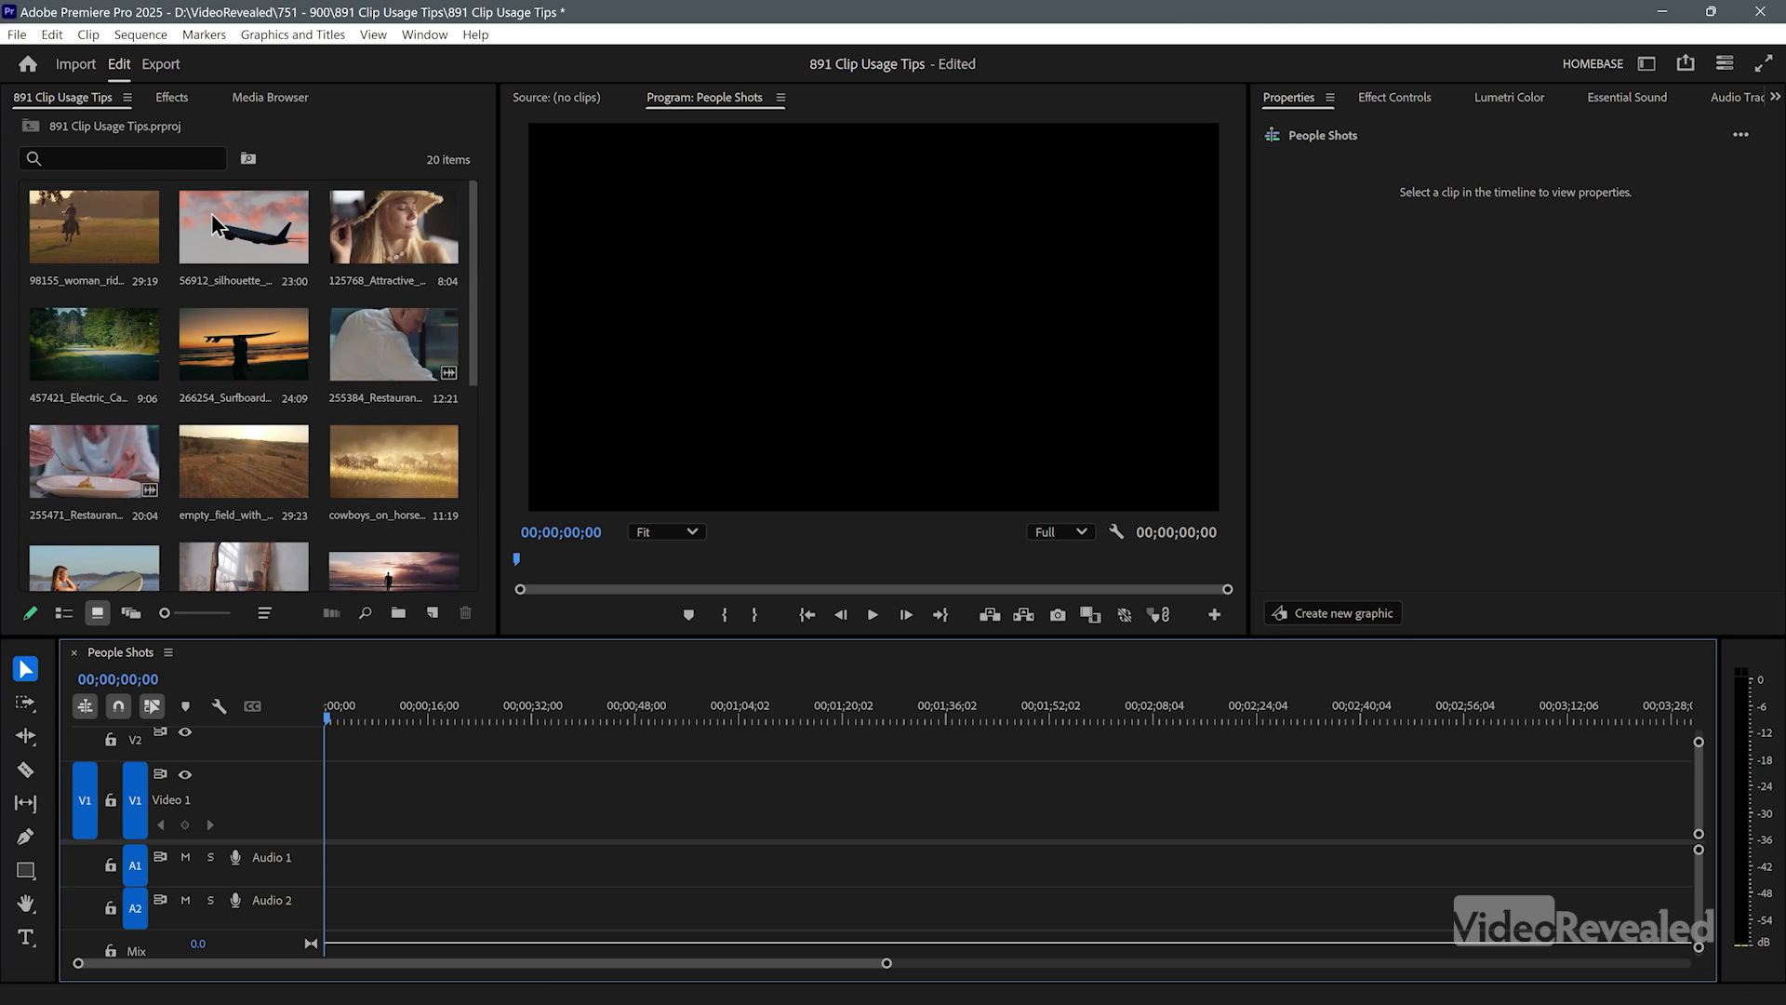
{"action": "left_click", "coordinate": [109, 226]}
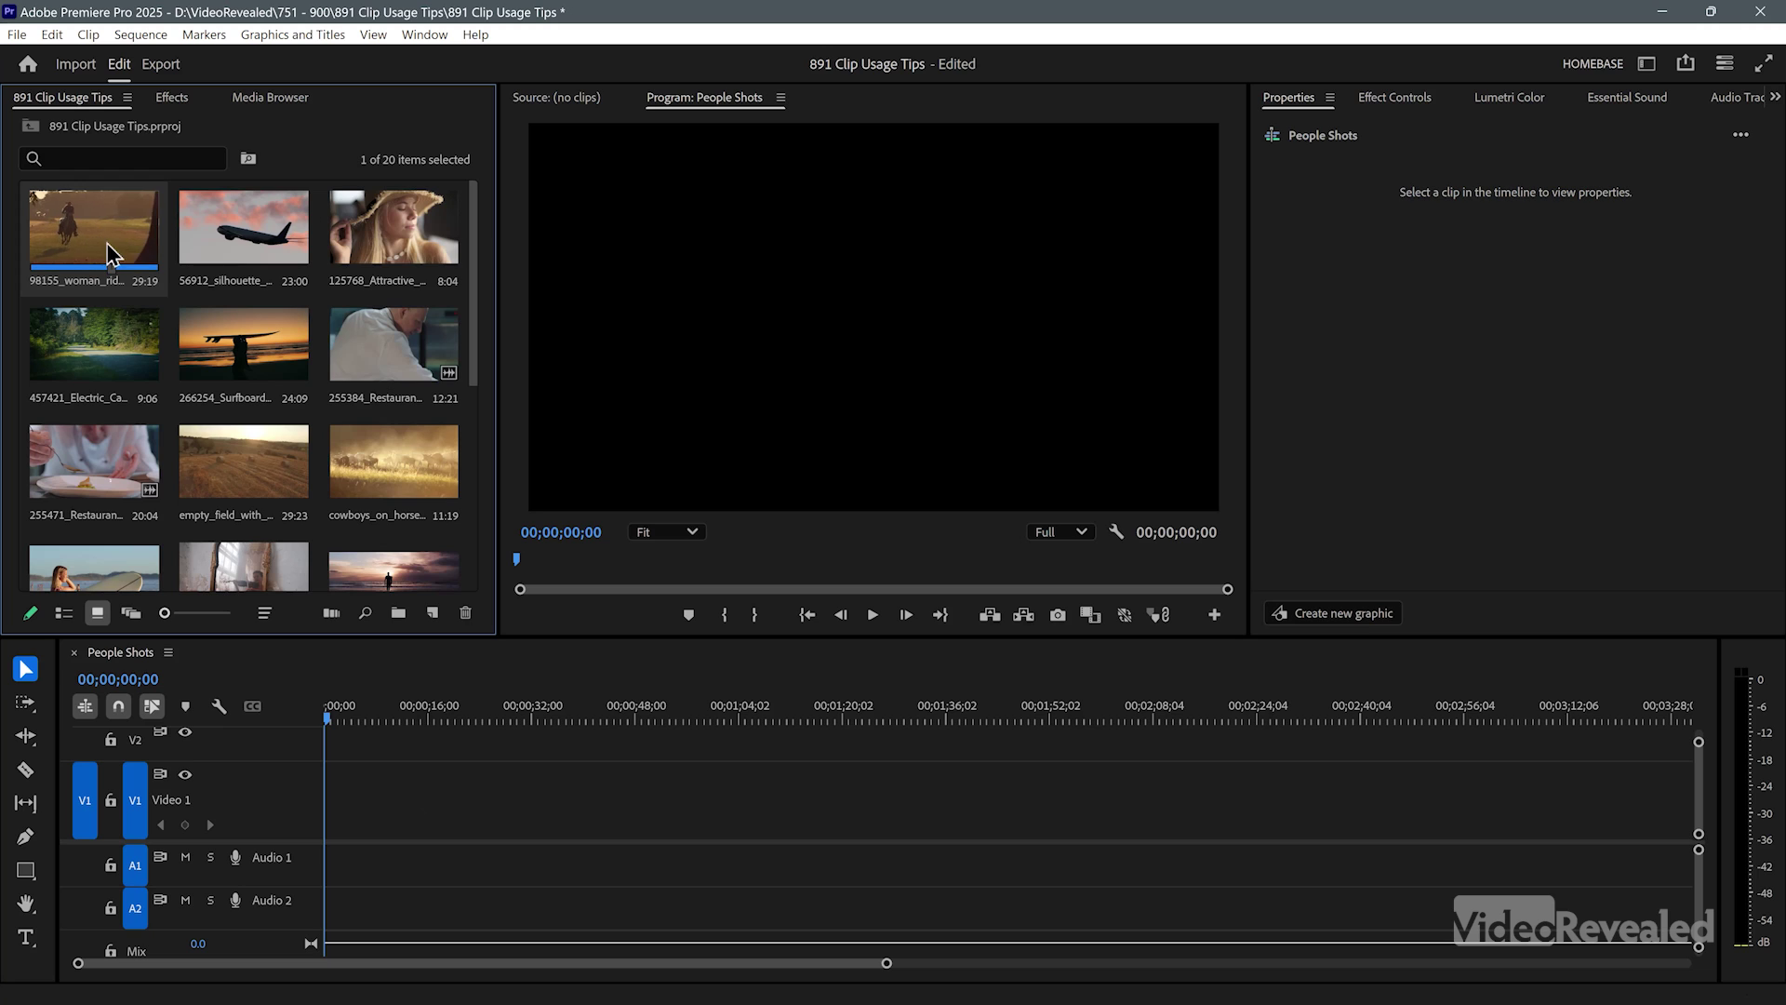
Mark In and Out points on the 98155_woman_riding clip and overwrite that range at the start of People Shots
{"action": "double_click", "coordinate": [98, 221]}
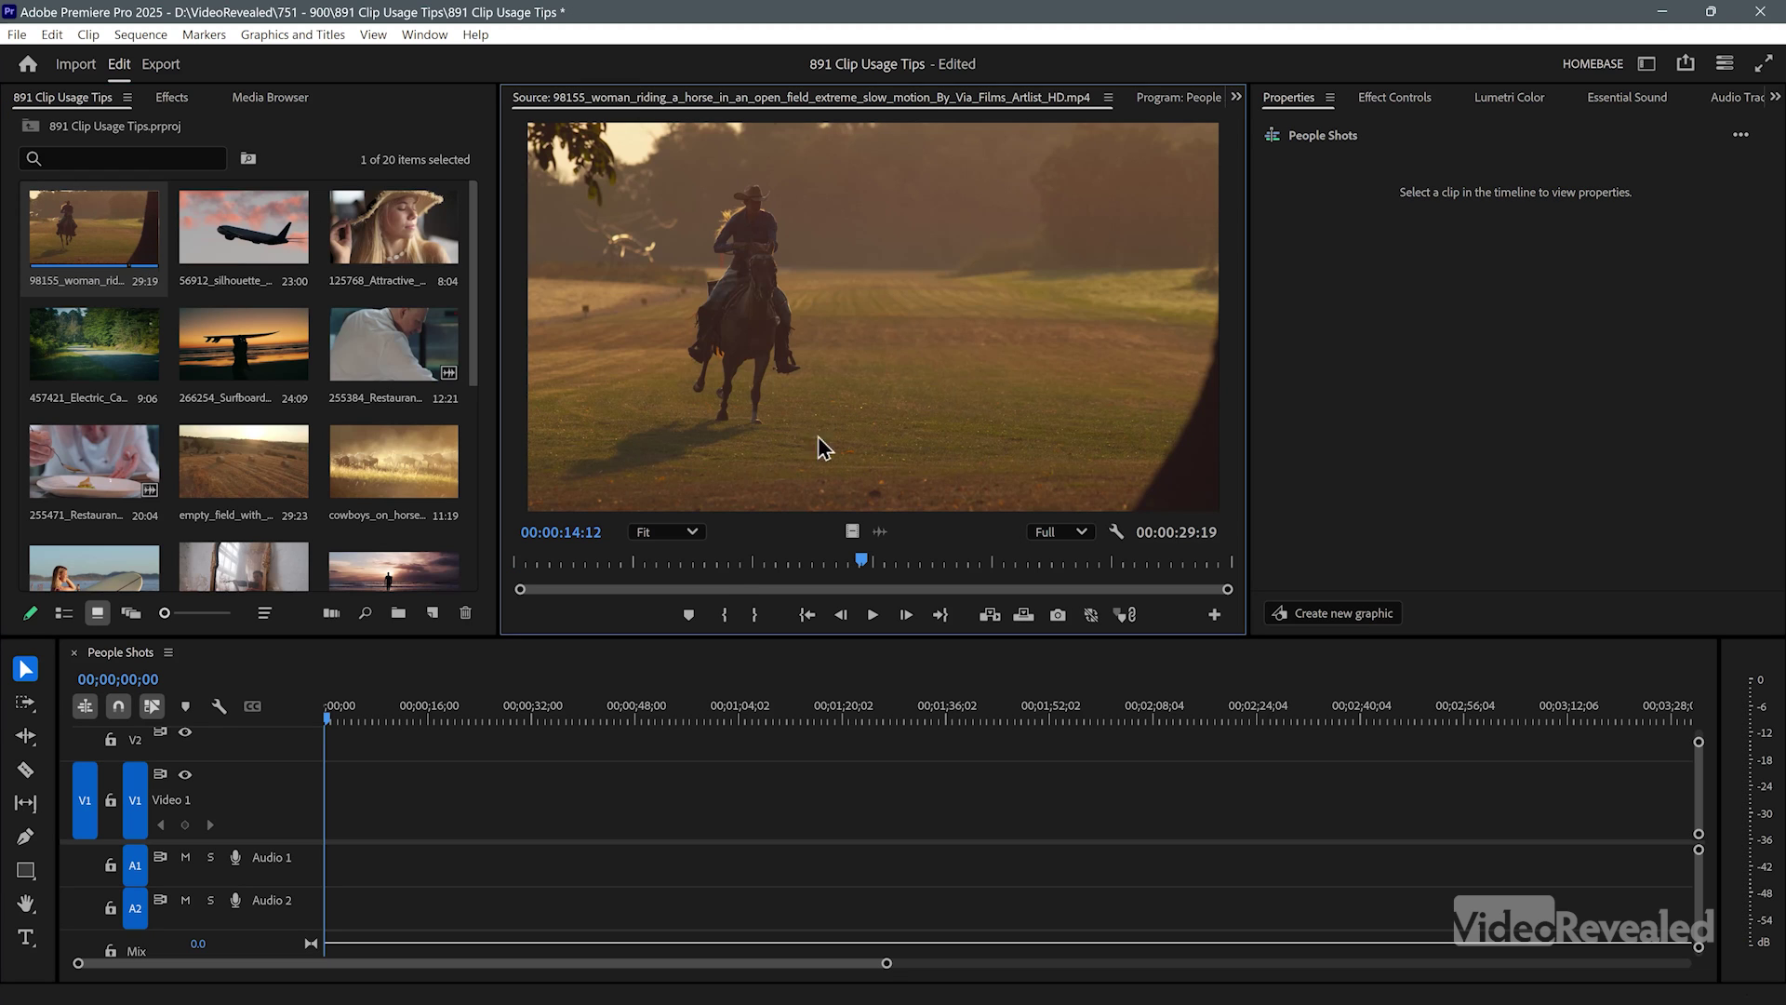
{"action": "left_click", "coordinate": [696, 563]}
{"action": "key", "text": "i"}
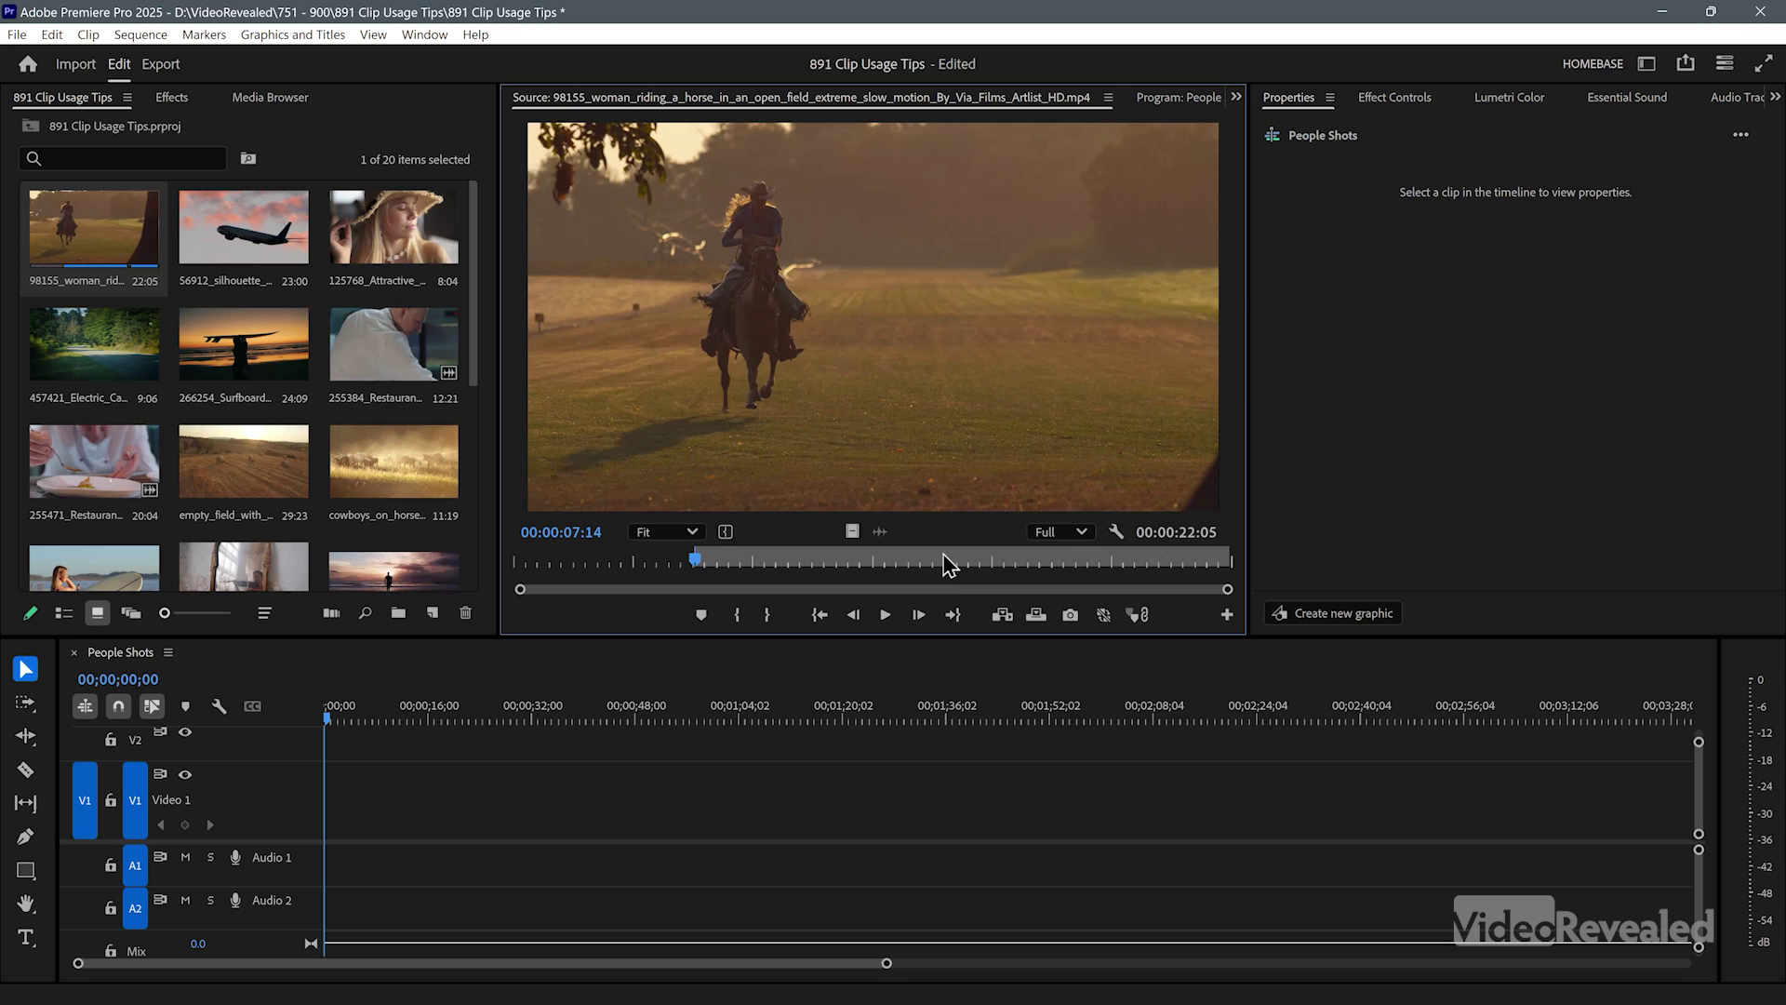
{"action": "left_click", "coordinate": [943, 563]}
{"action": "key", "text": "o"}
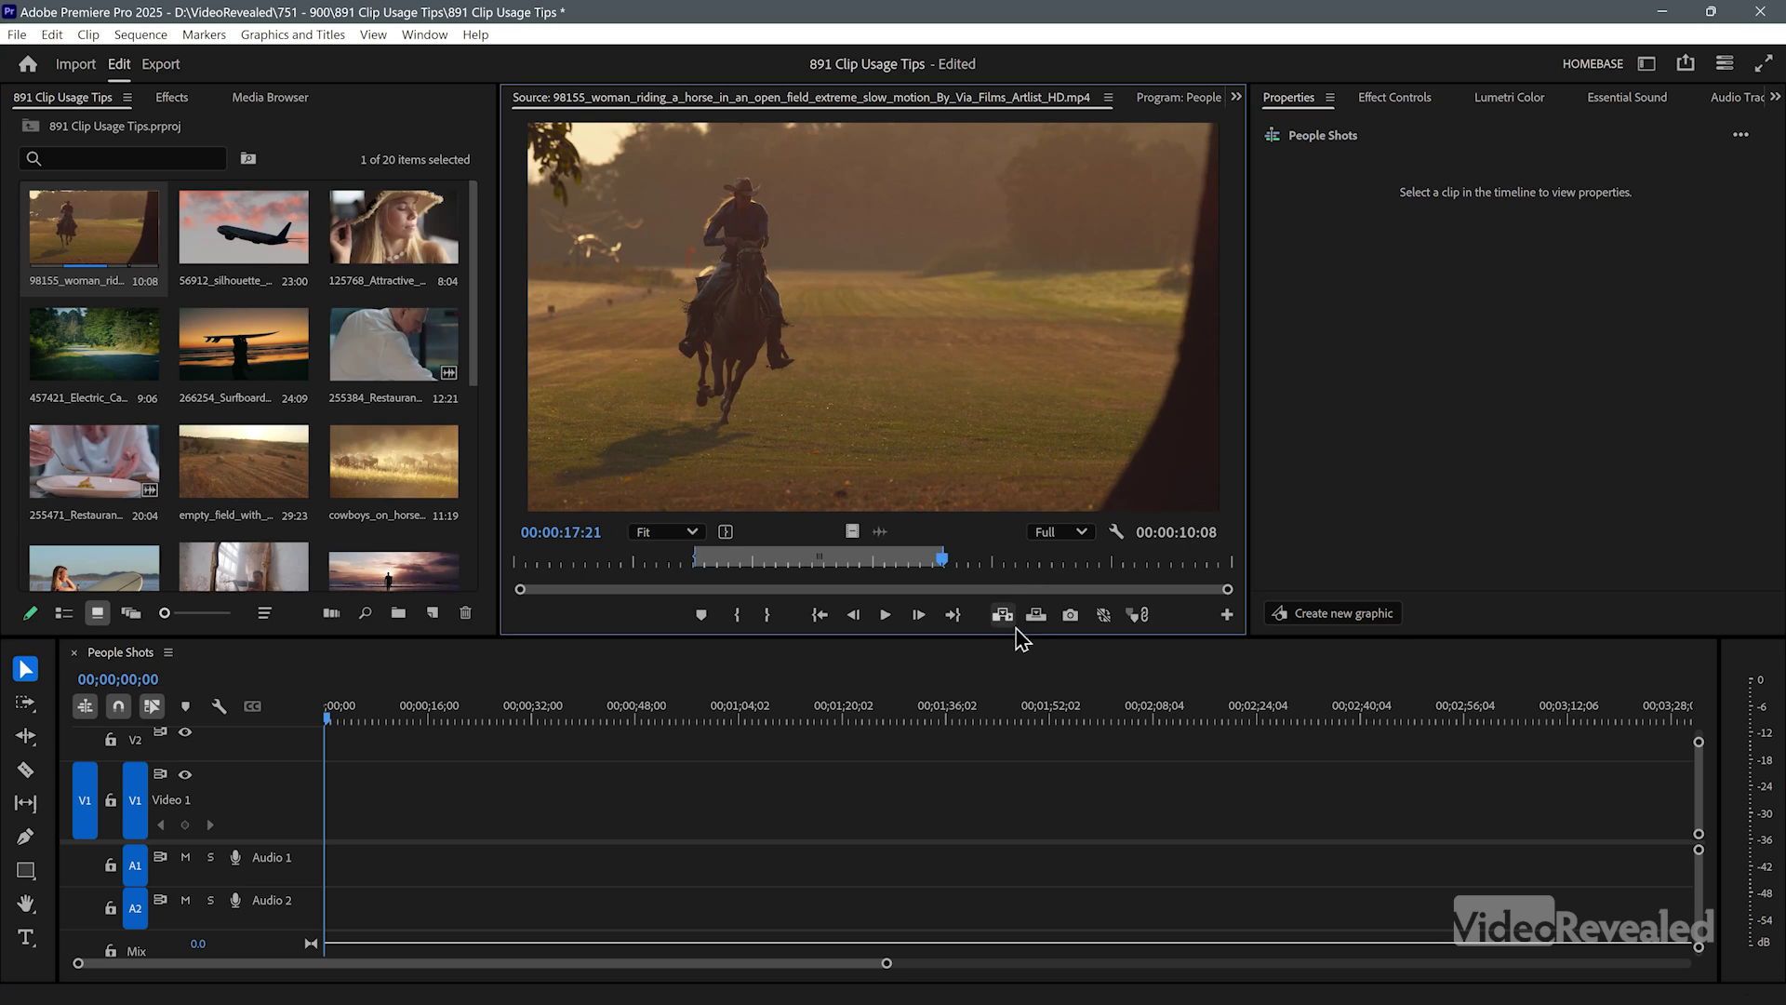
{"action": "left_click", "coordinate": [1036, 616]}
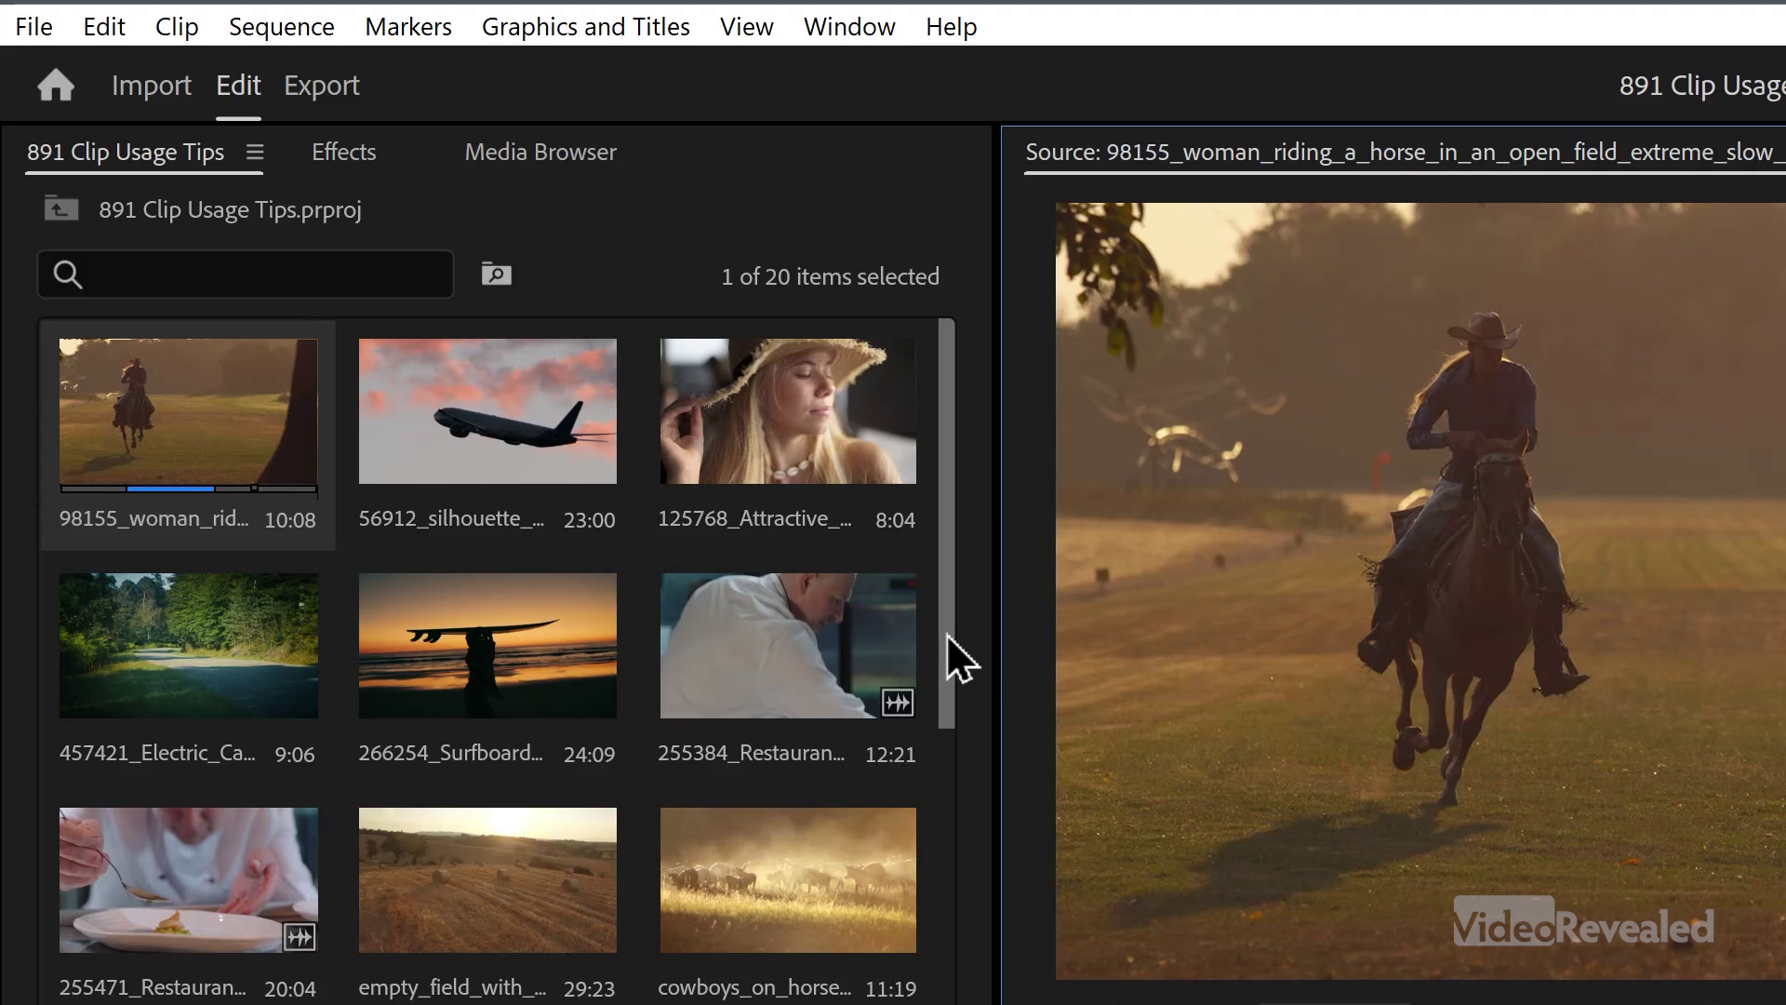
{"action": "mouse_move", "coordinate": [946, 633]}
{"action": "left_mouse_down"}
{"action": "mouse_move", "coordinate": [951, 661]}
{"action": "mouse_move", "coordinate": [953, 601]}
{"action": "left_mouse_up"}
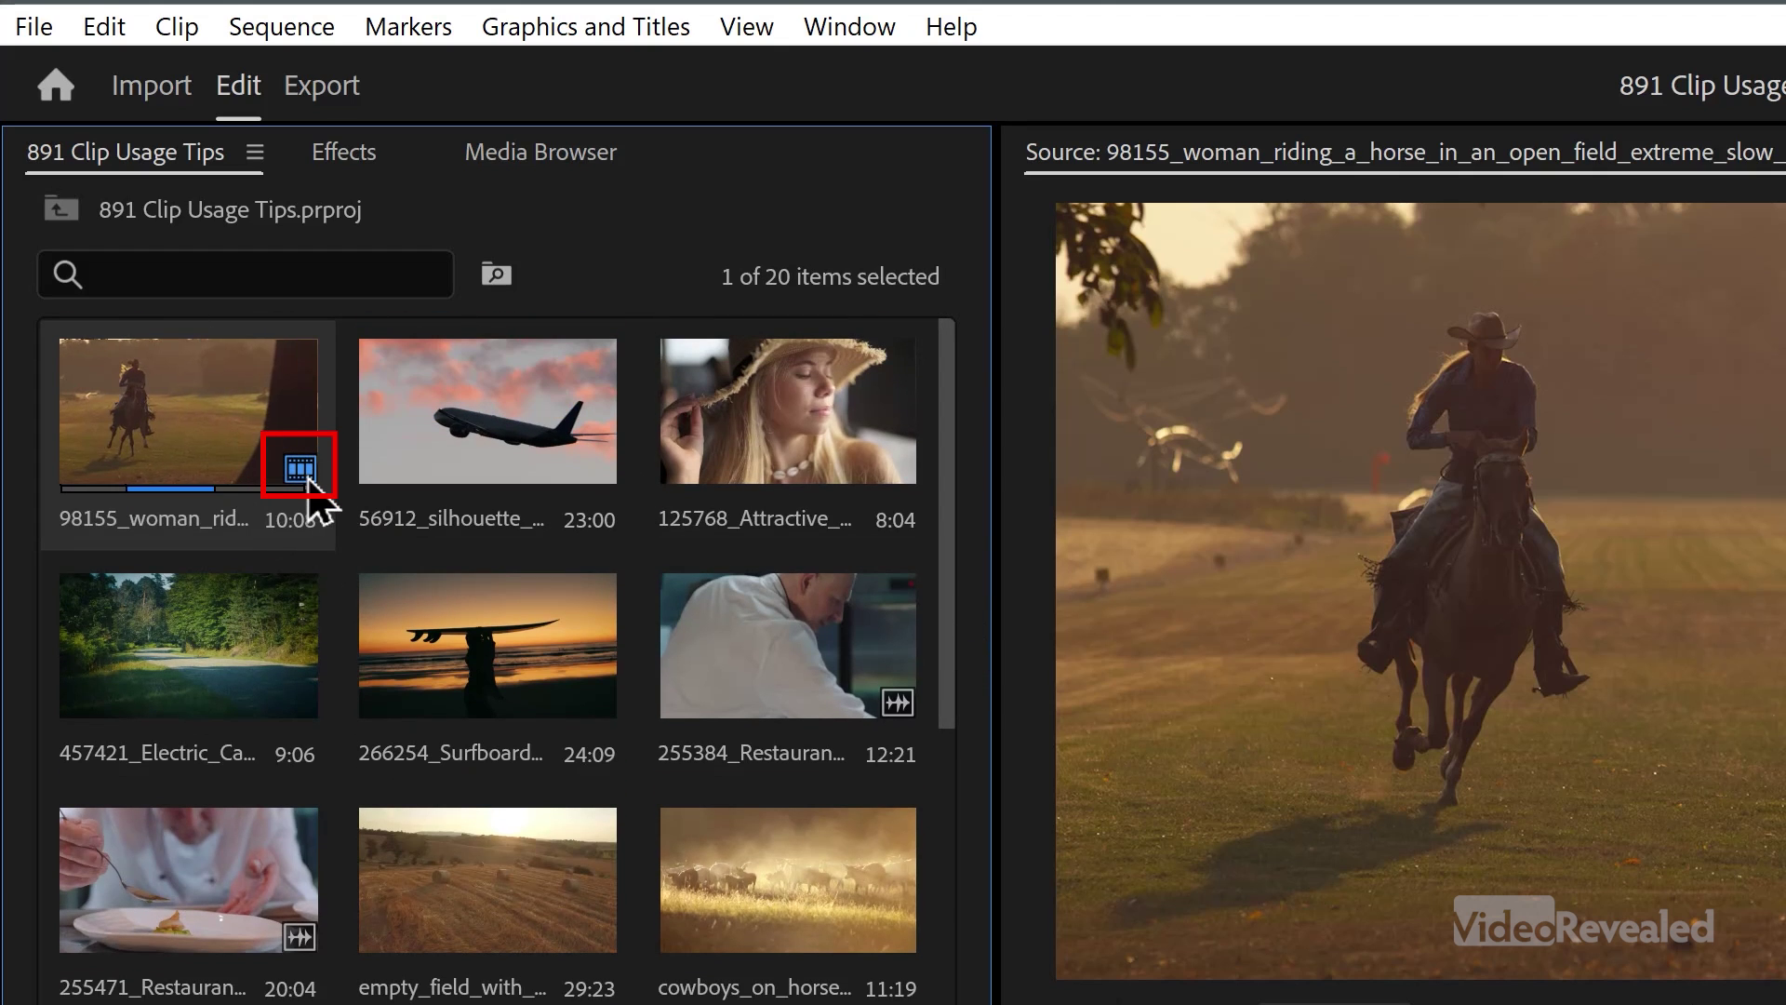
{"action": "mouse_move", "coordinate": [306, 481]}
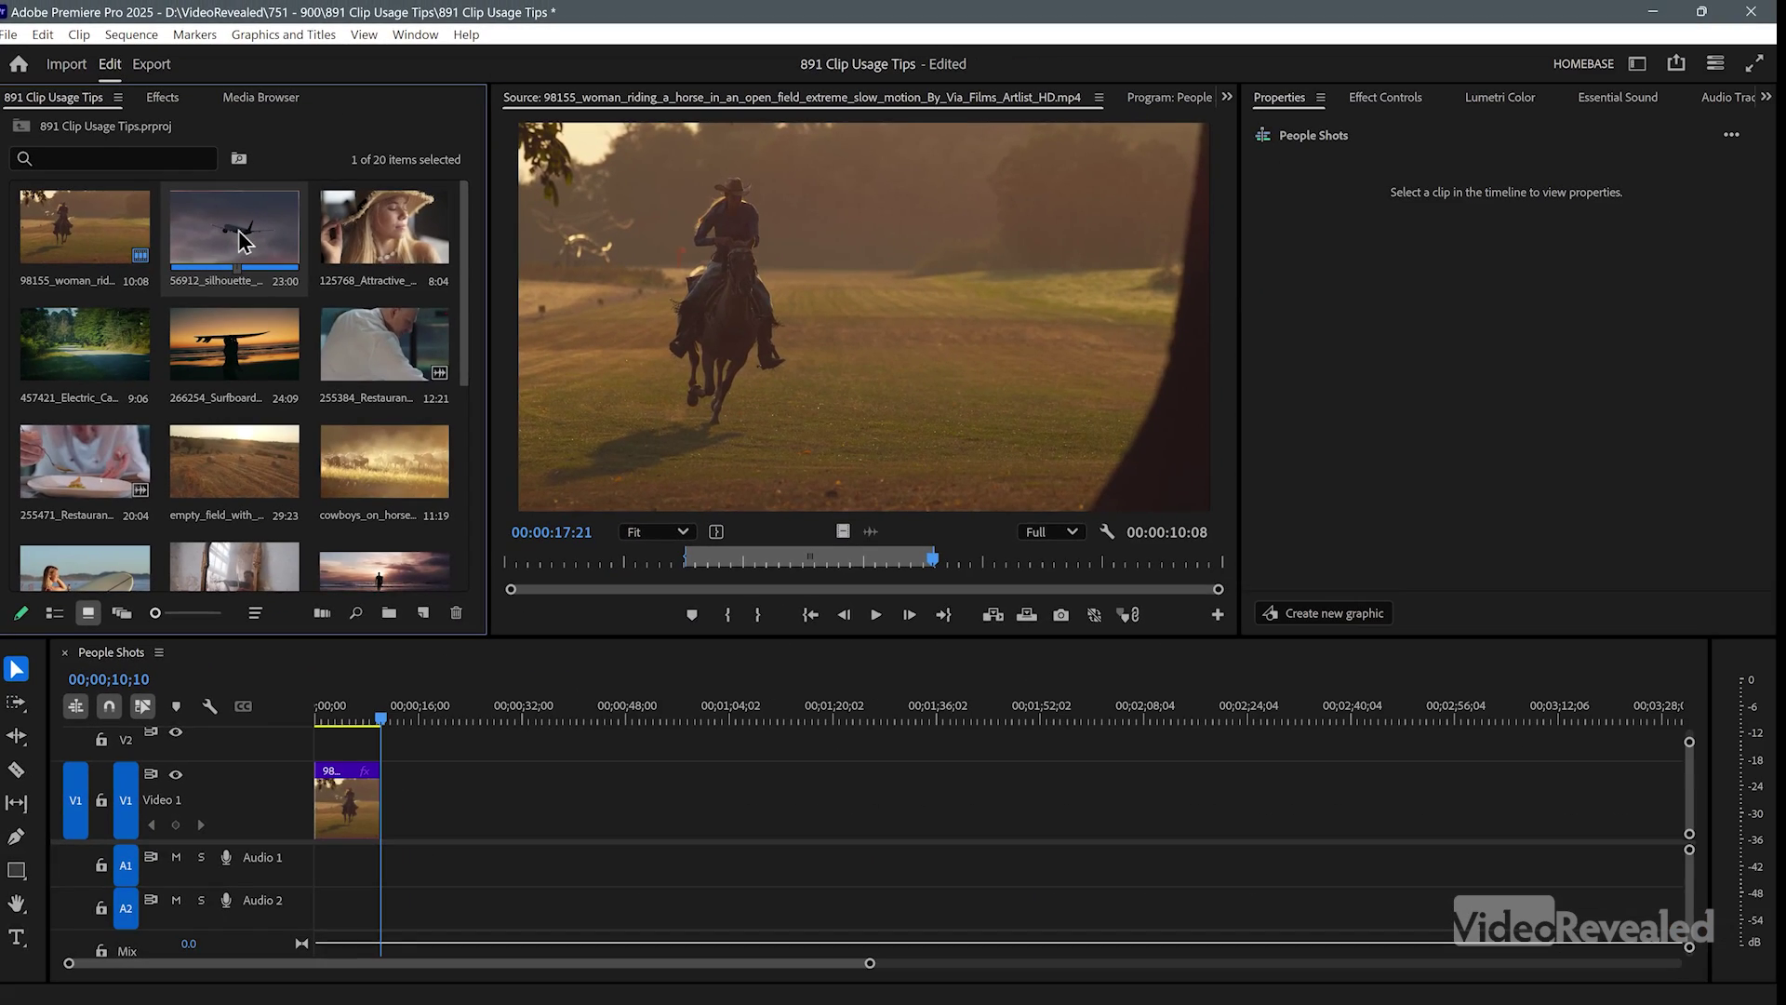
Insert the airplane clip, then add the straw-hat woman and tree-lined road clips to V1
{"action": "right_click", "coordinate": [240, 240]}
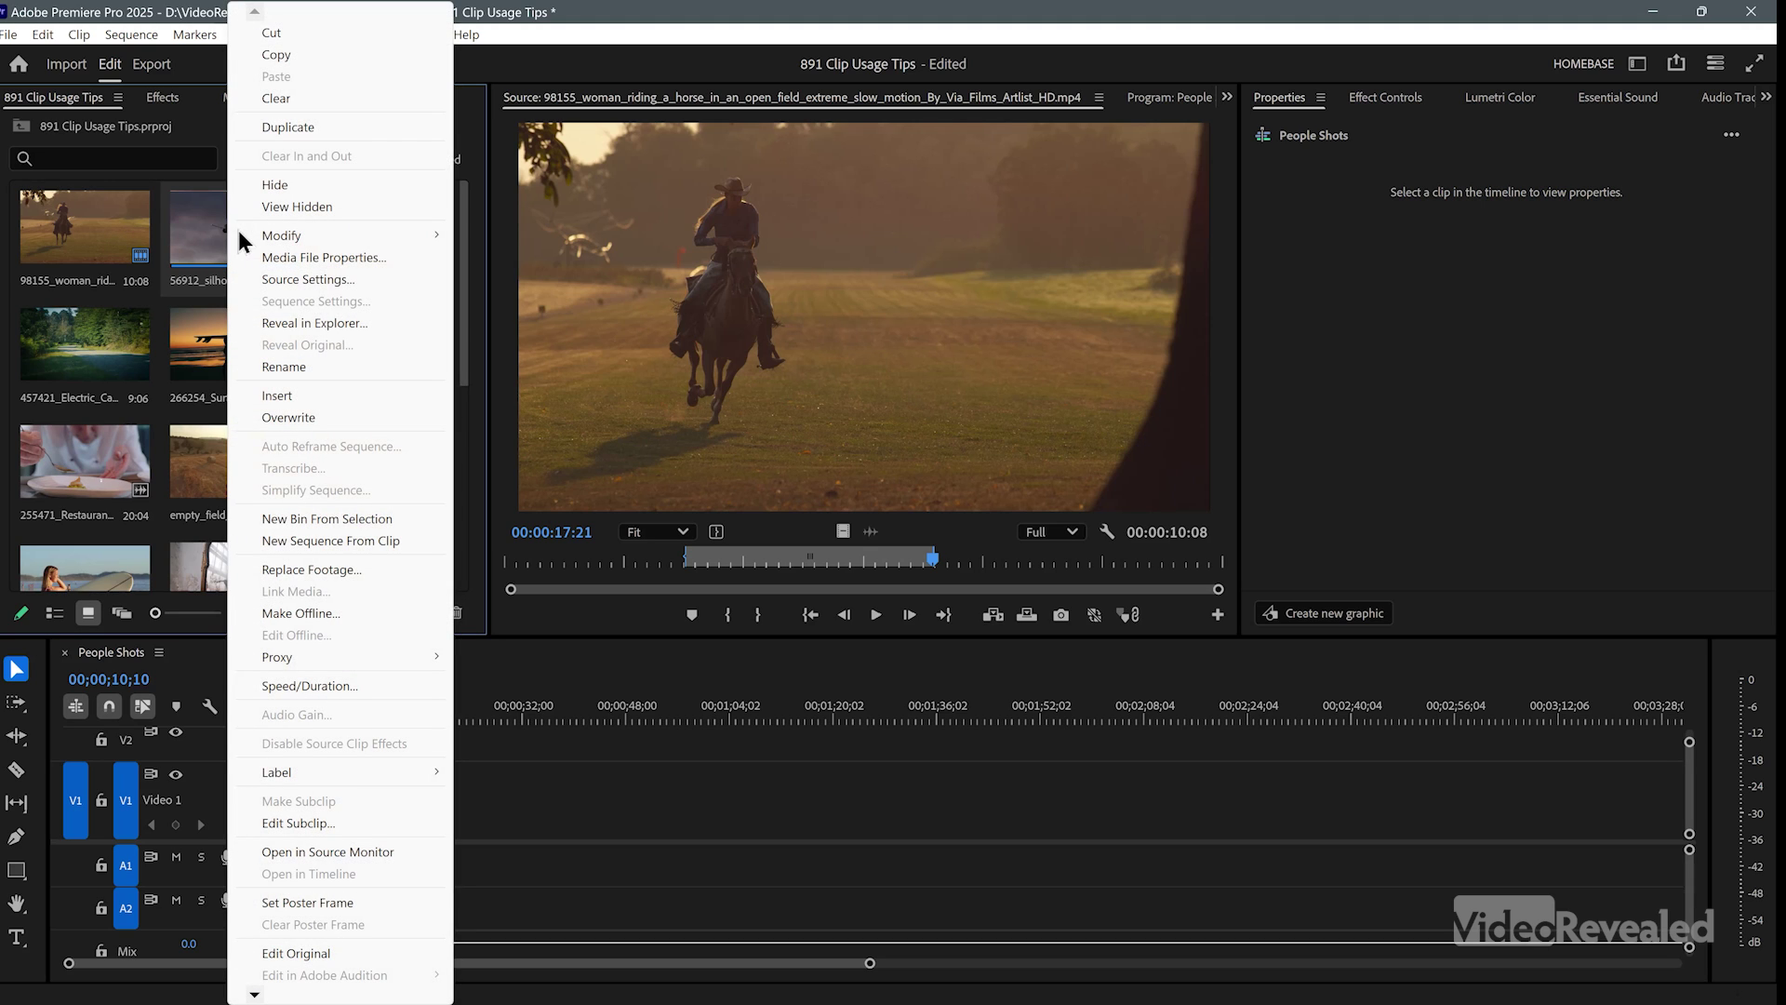
{"action": "left_click", "coordinate": [287, 395]}
{"action": "left_click_drag", "start_coordinate": [384, 228], "coordinate": [534, 795]}
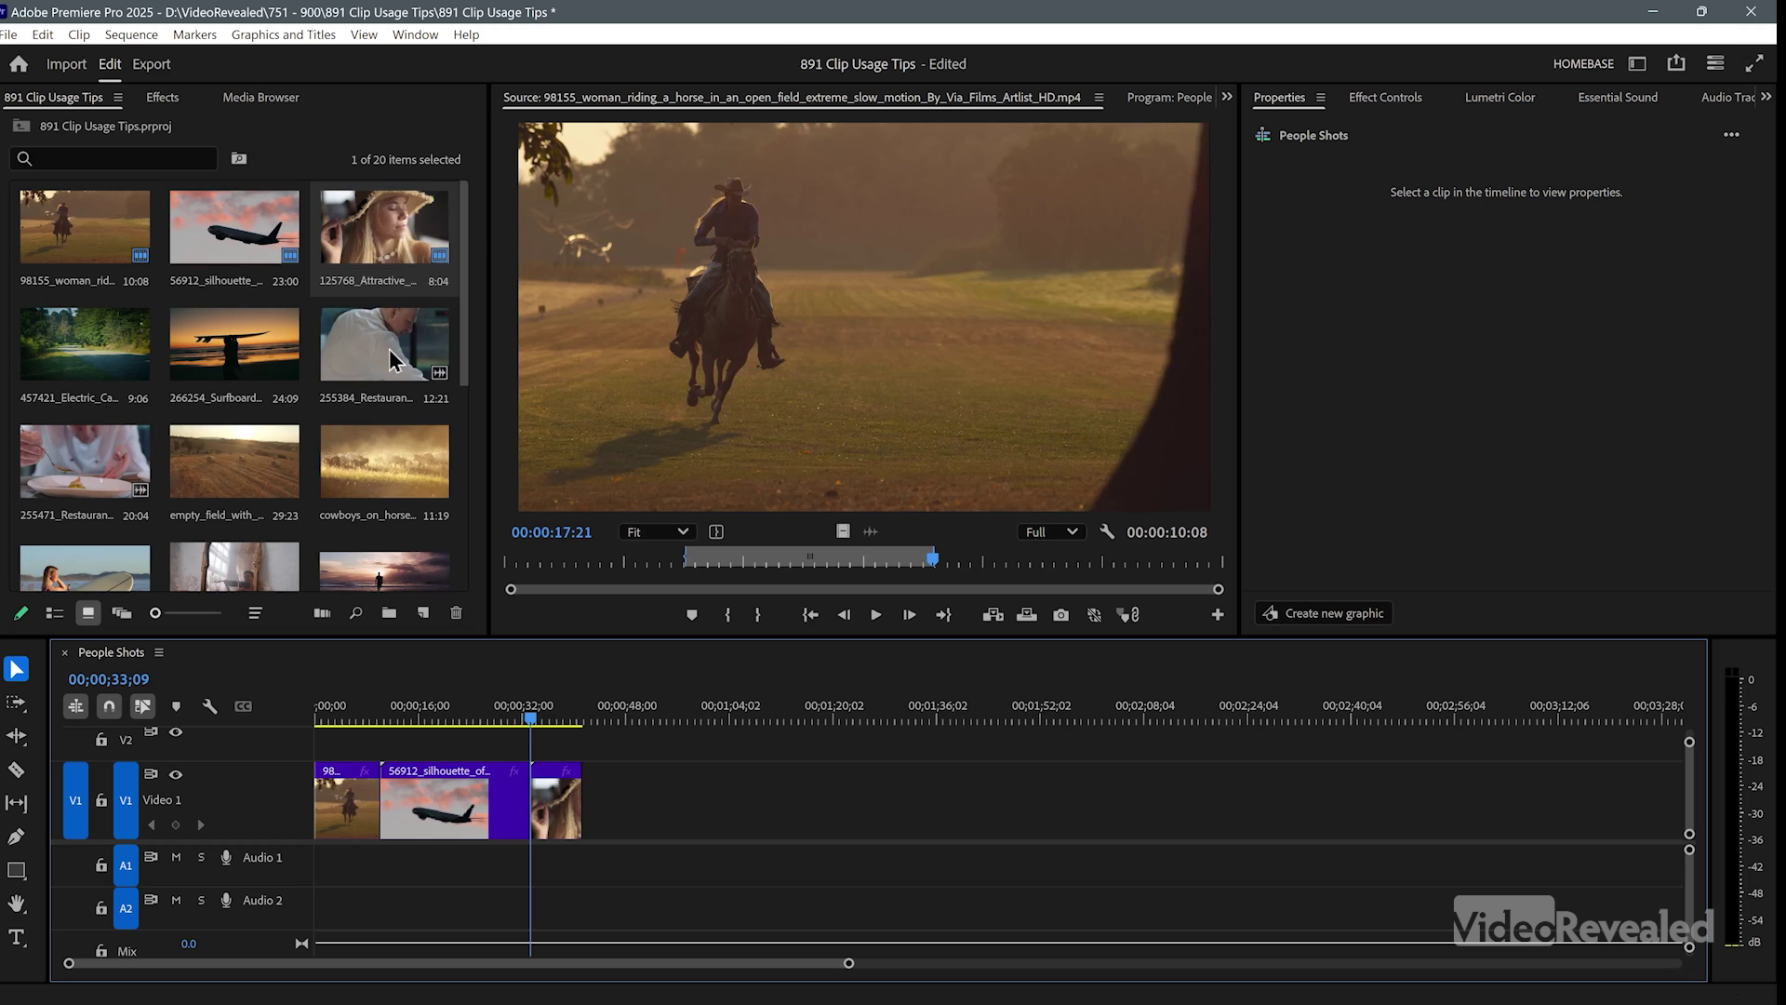
{"action": "left_click_drag", "start_coordinate": [90, 346], "coordinate": [586, 795]}
Select the three fitness clips and place them after the existing clips in the sequence
{"action": "scroll", "coordinate": [251, 512], "scroll_direction": "down", "scroll_amount": 5}
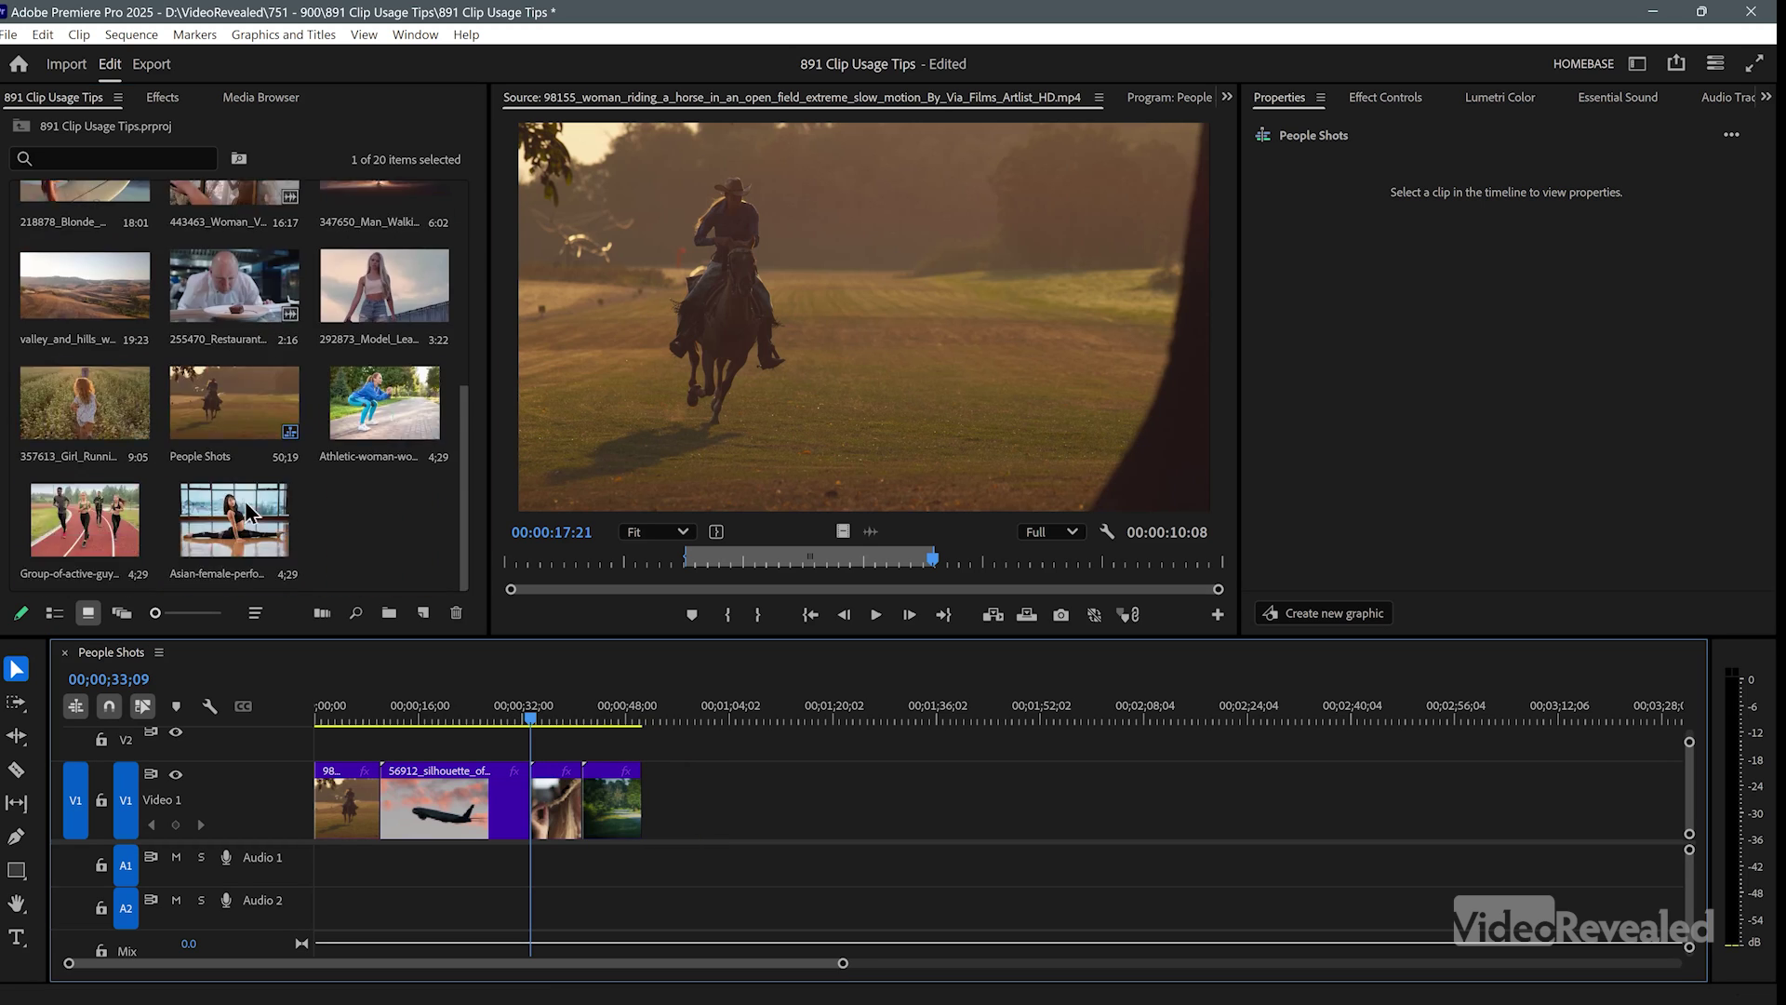
{"action": "left_click", "coordinate": [392, 394]}
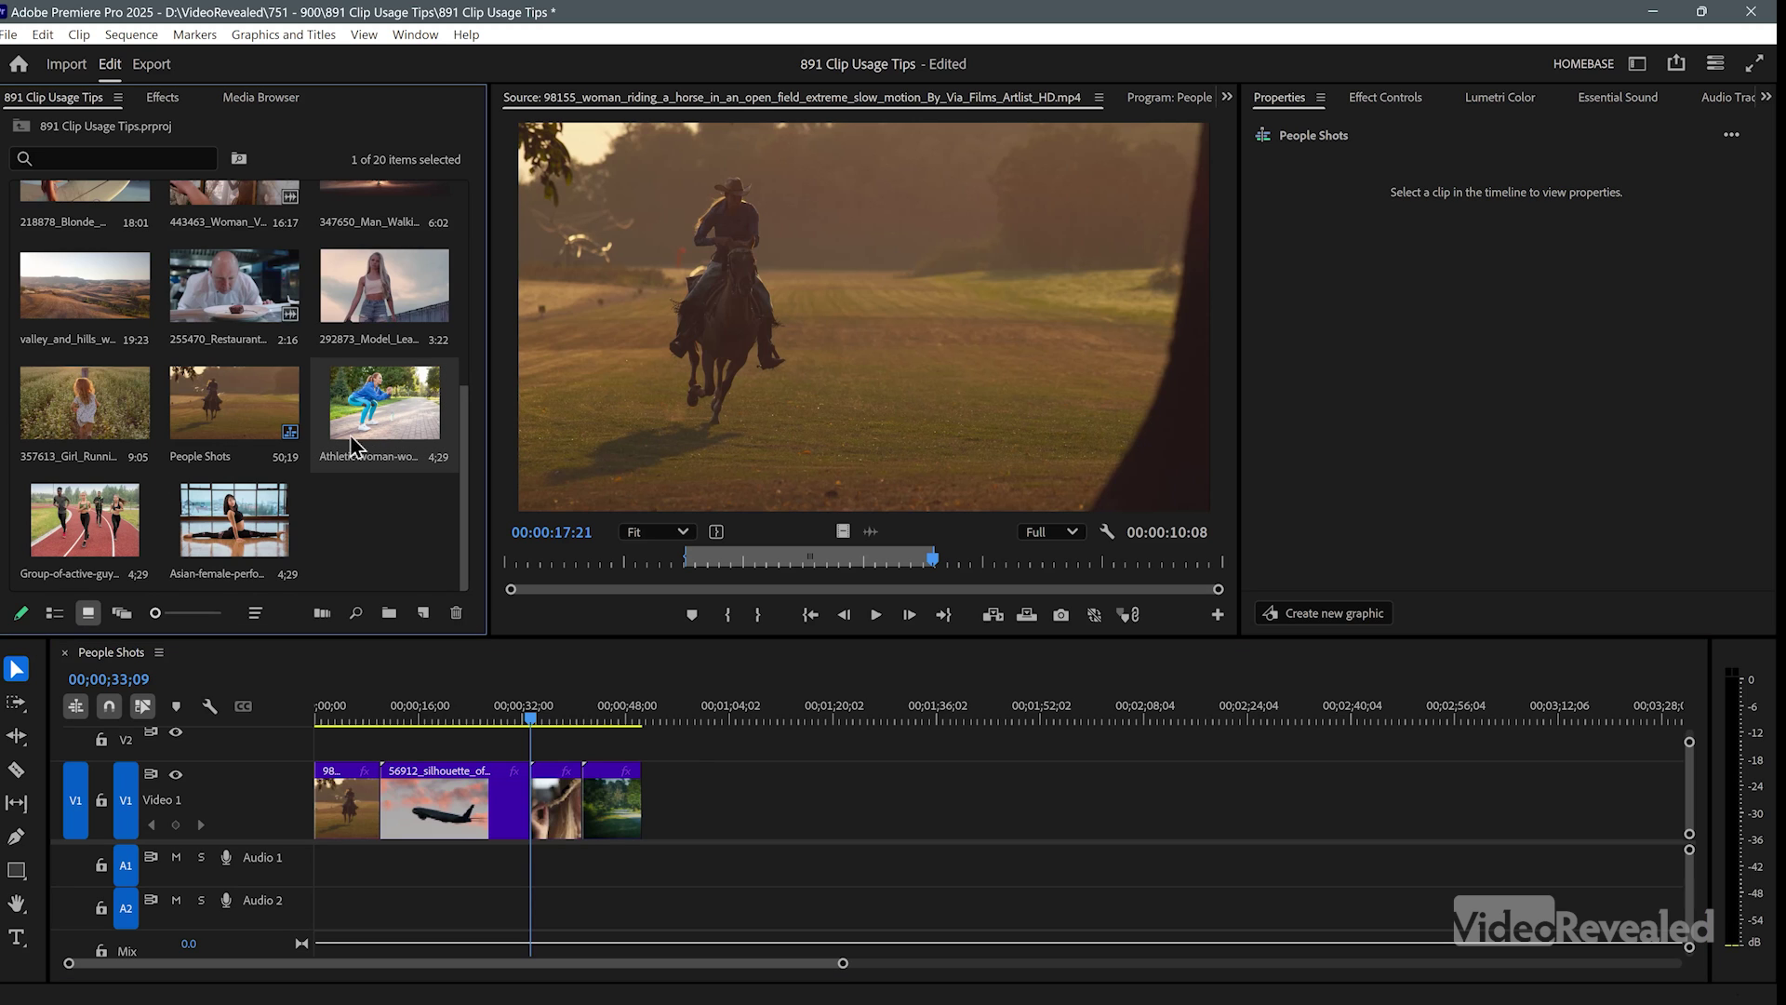
{"action": "left_click", "coordinate": [258, 505], "text": "shift"}
{"action": "left_click_drag", "start_coordinate": [391, 428], "coordinate": [674, 790]}
{"action": "mouse_move", "coordinate": [642, 716]}
{"action": "left_mouse_down"}
{"action": "mouse_move", "coordinate": [704, 716]}
{"action": "mouse_move", "coordinate": [671, 716]}
{"action": "left_mouse_up"}
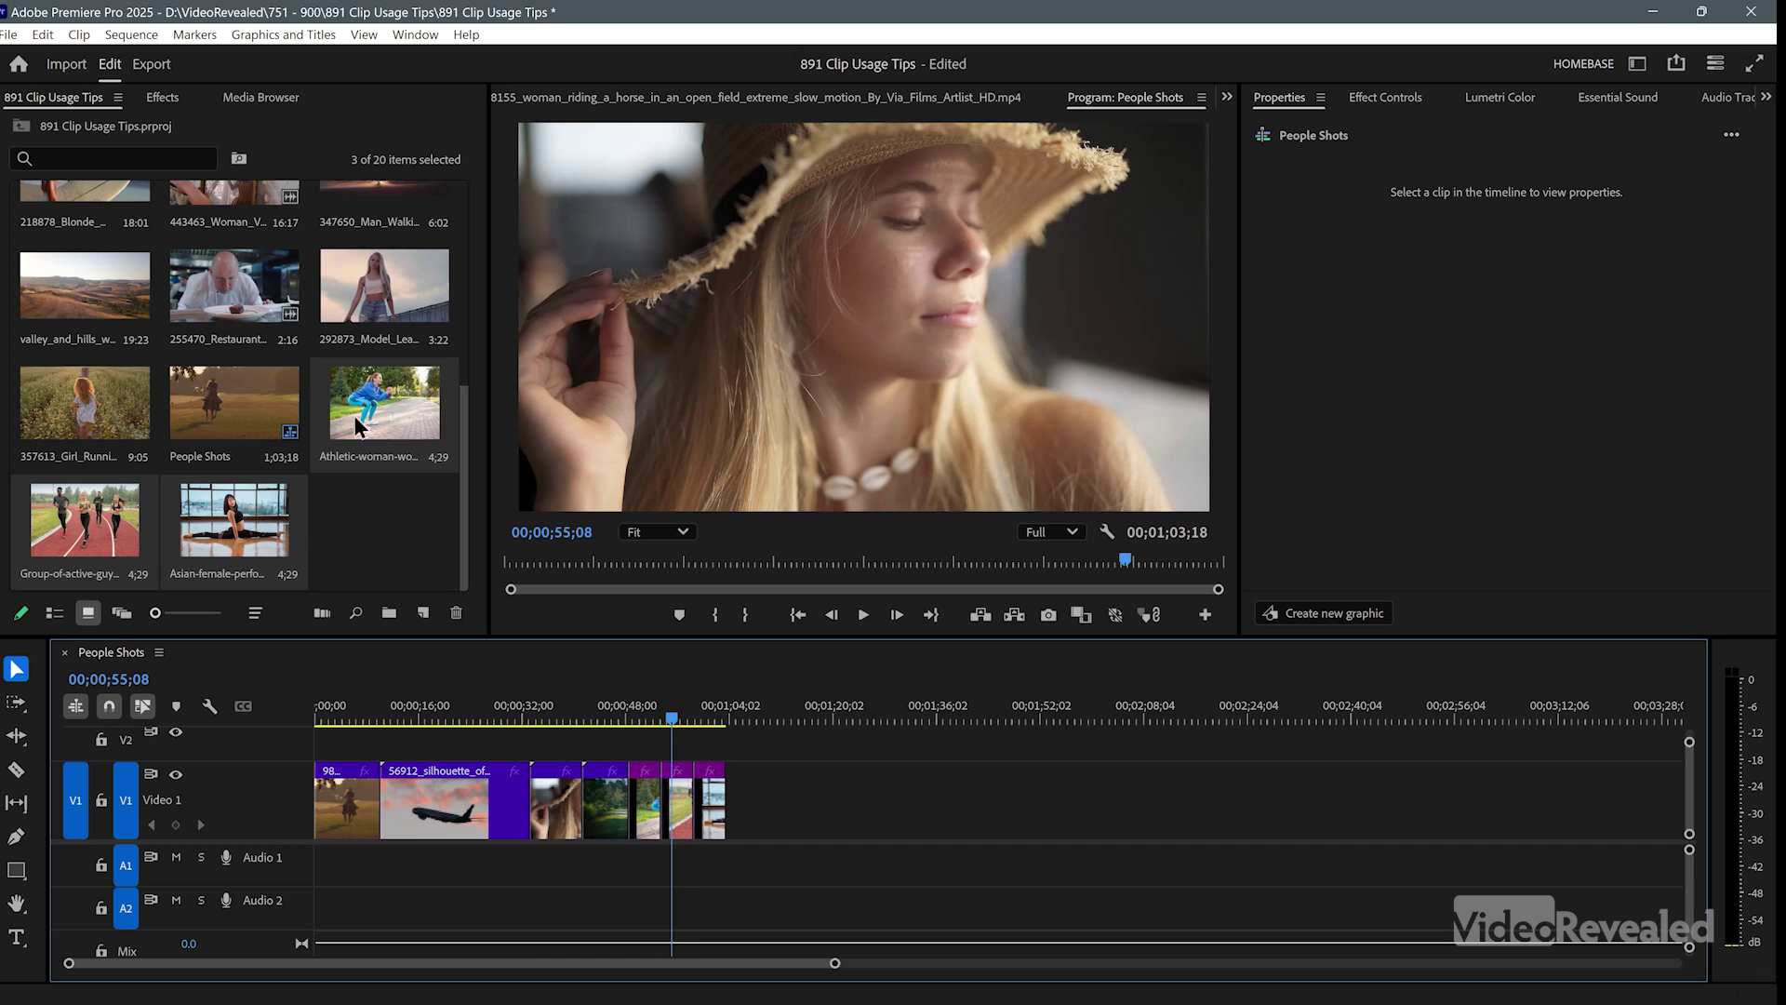
Set the last three timeline clips to Fill the frame and preview the result
{"action": "left_click", "coordinate": [393, 531]}
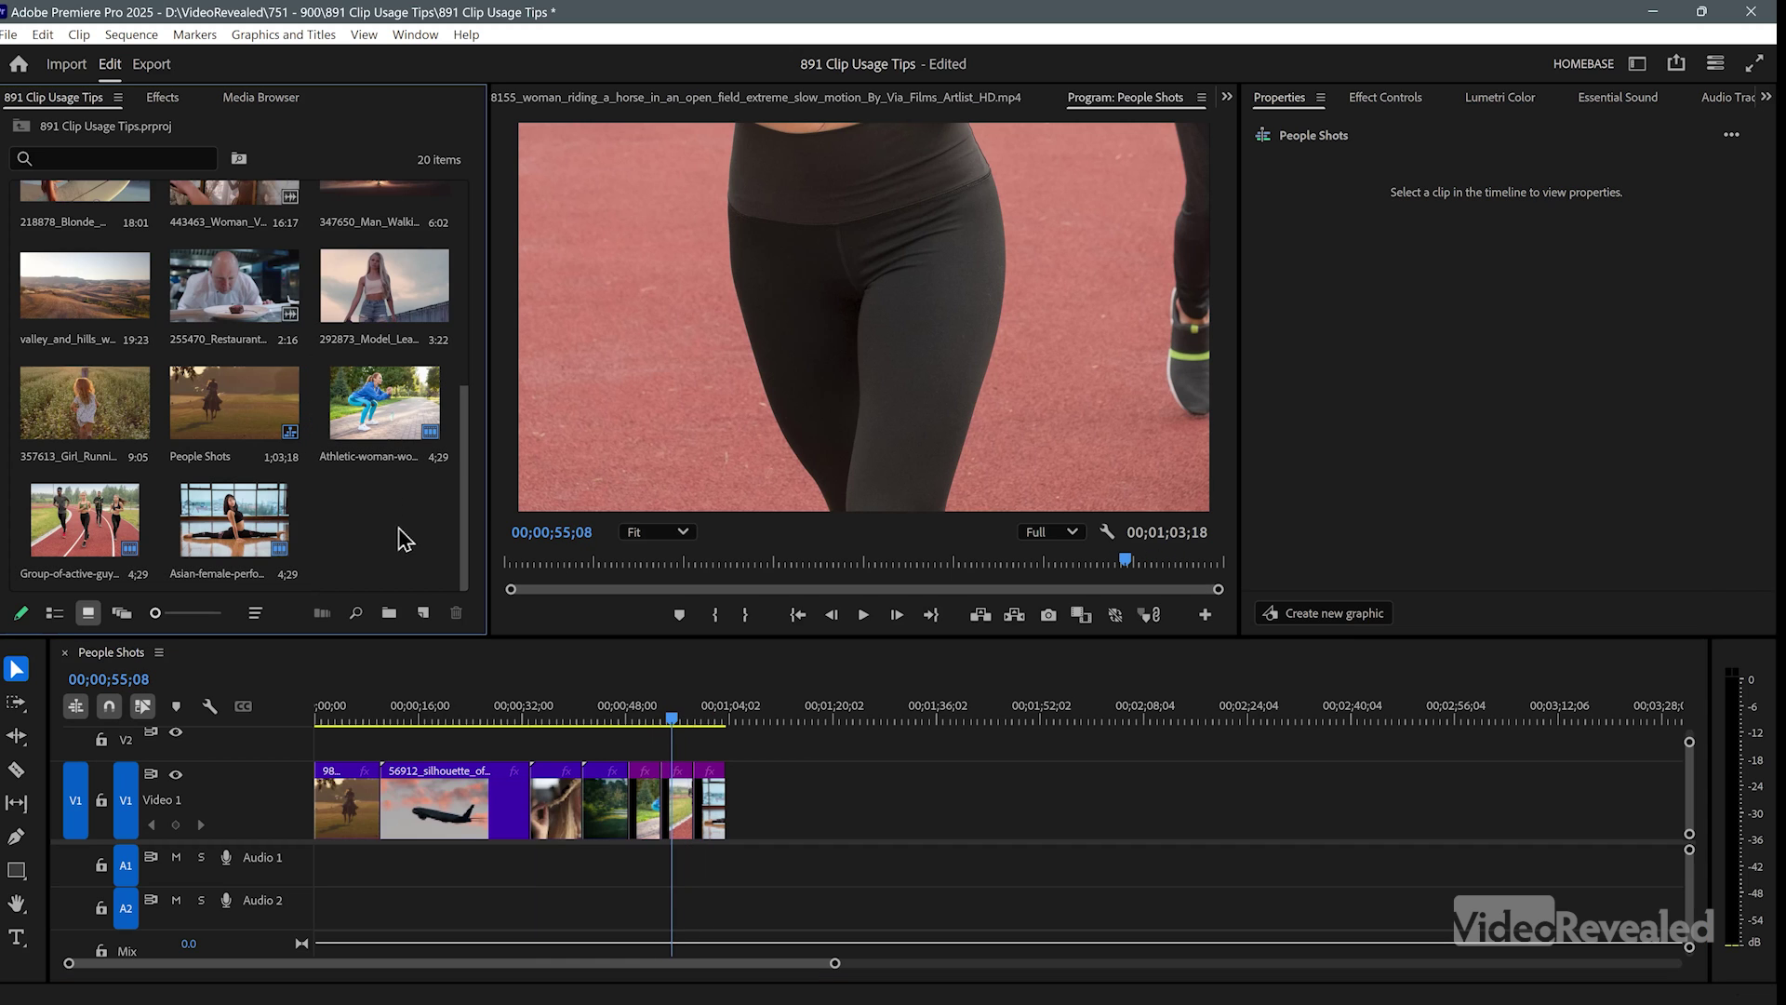
{"action": "left_click_drag", "start_coordinate": [762, 768], "coordinate": [634, 828]}
{"action": "left_click", "coordinate": [1307, 212]}
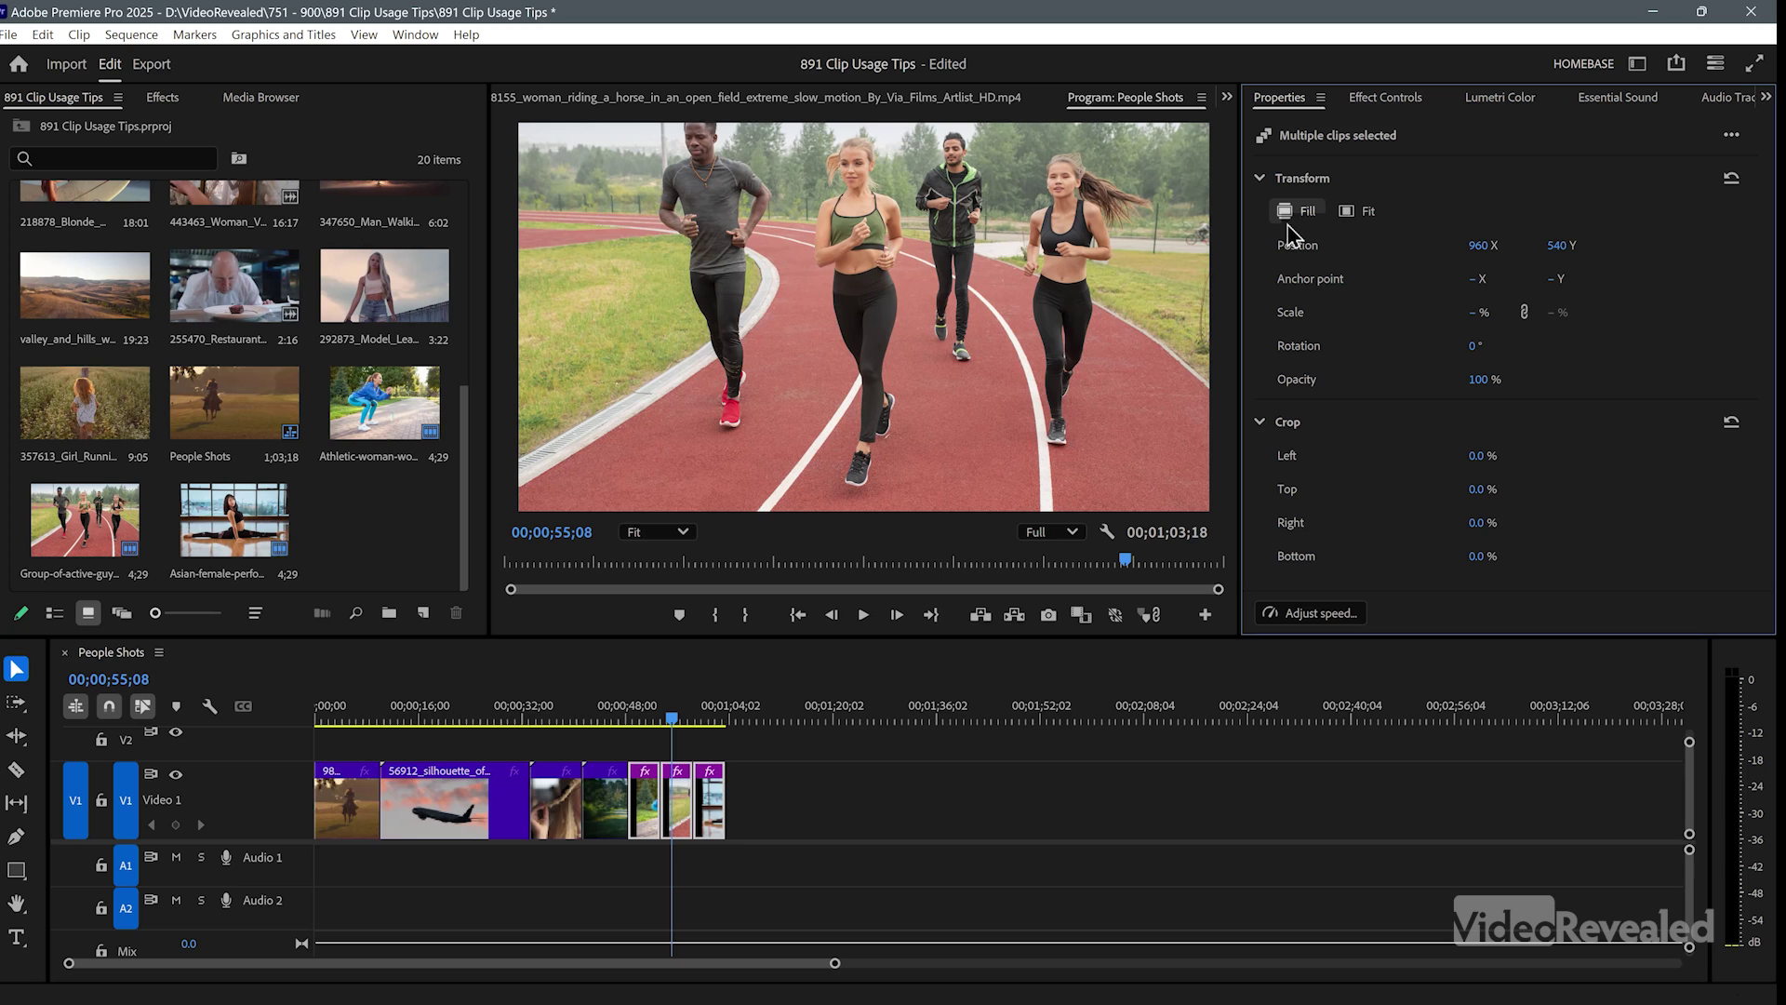
{"action": "left_click", "coordinate": [652, 719]}
{"action": "mouse_move", "coordinate": [686, 721]}
{"action": "left_mouse_down"}
{"action": "mouse_move", "coordinate": [712, 721]}
{"action": "mouse_move", "coordinate": [642, 730]}
{"action": "mouse_move", "coordinate": [674, 733]}
{"action": "left_mouse_up"}
{"action": "left_click", "coordinate": [765, 789]}
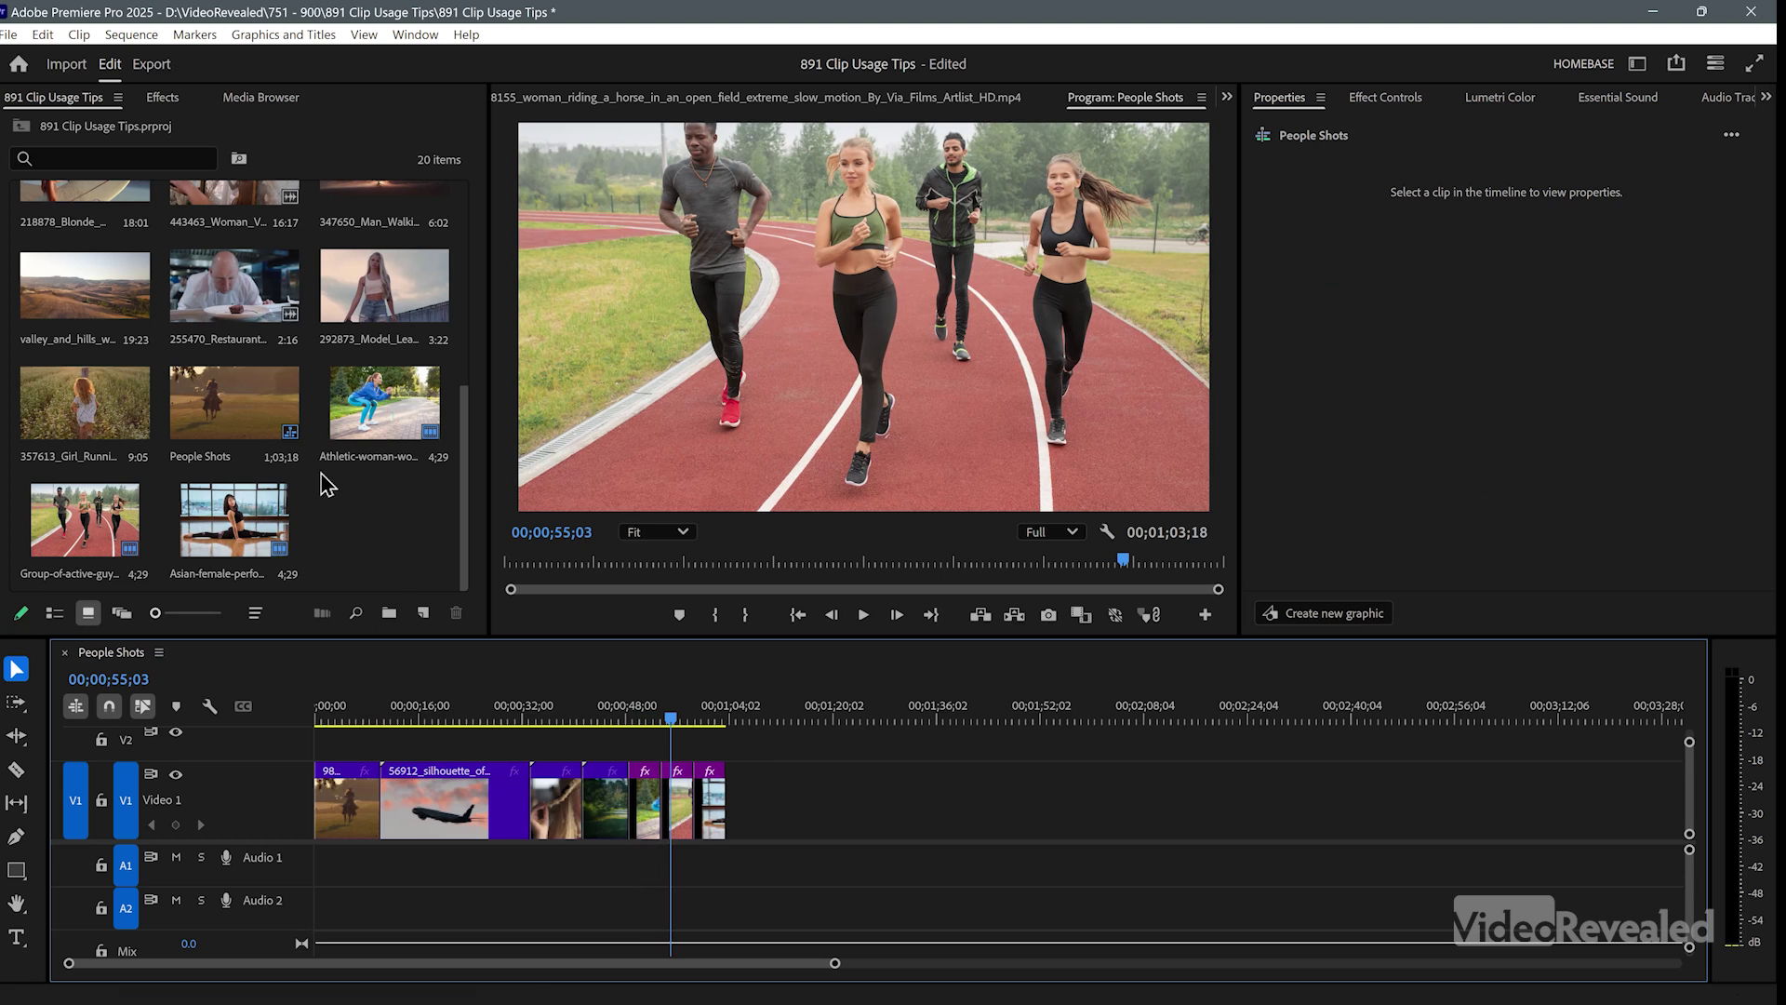
{"action": "scroll", "coordinate": [337, 420], "scroll_direction": "up", "scroll_amount": 3}
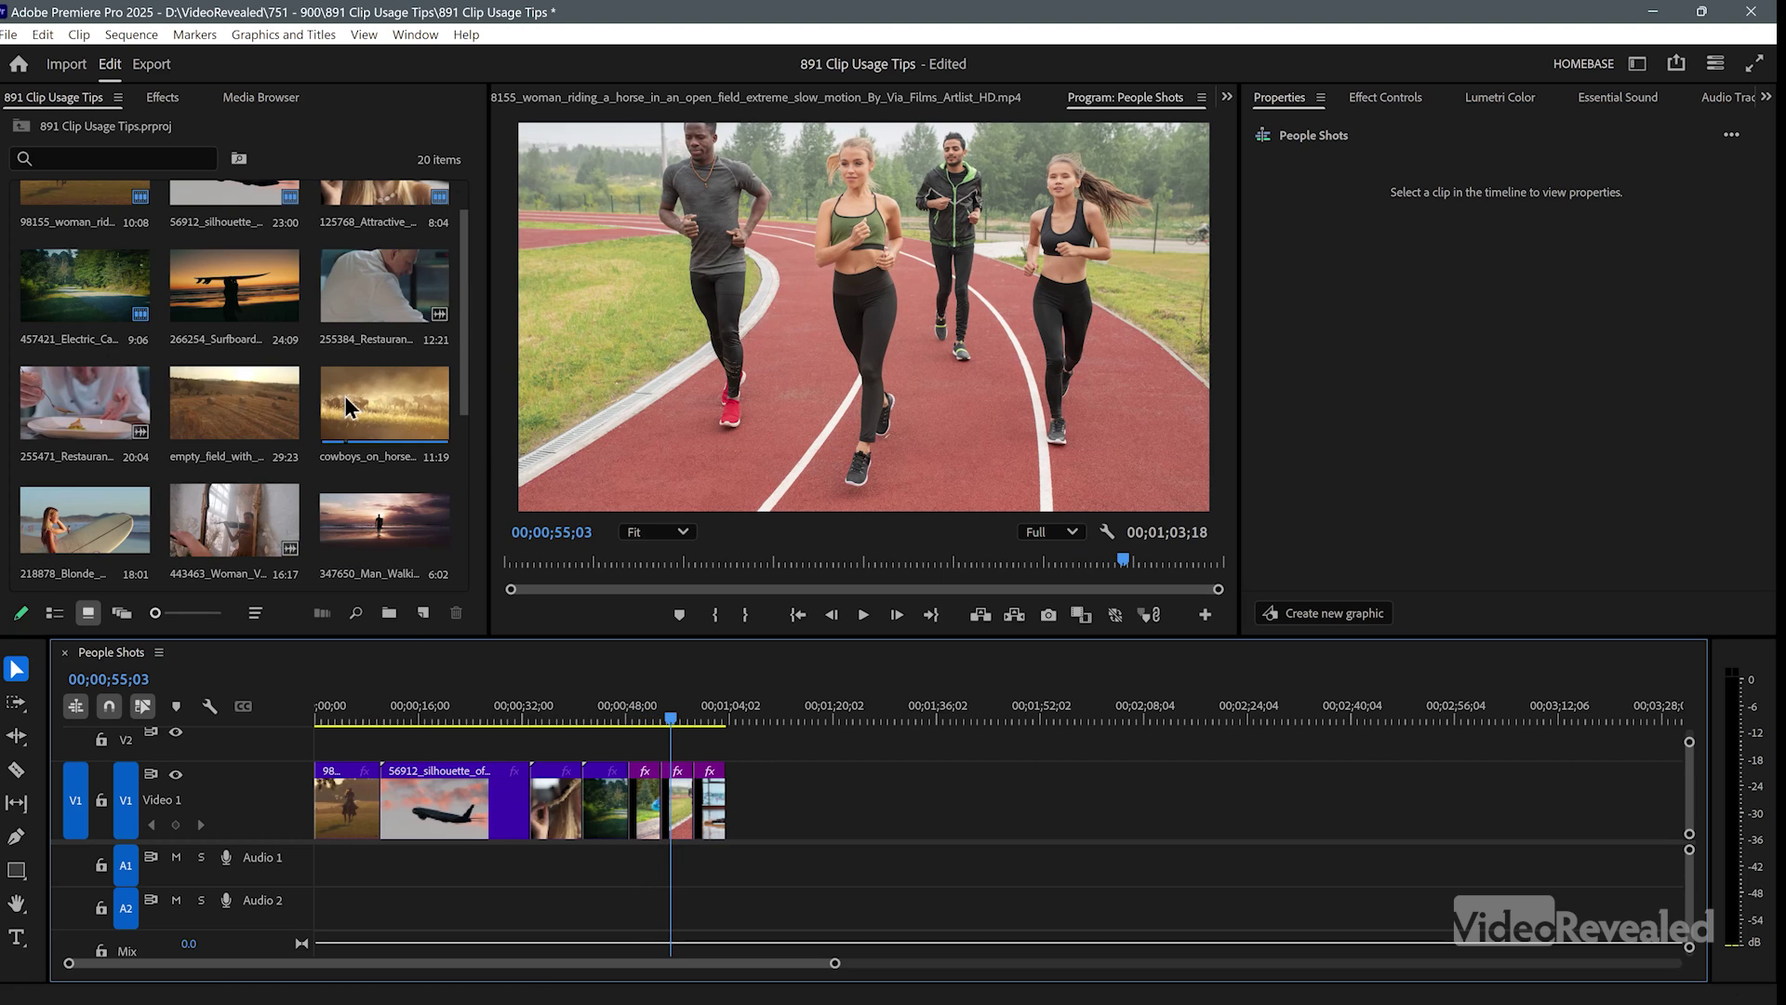
{"action": "scroll", "coordinate": [280, 392], "scroll_direction": "down", "scroll_amount": 1}
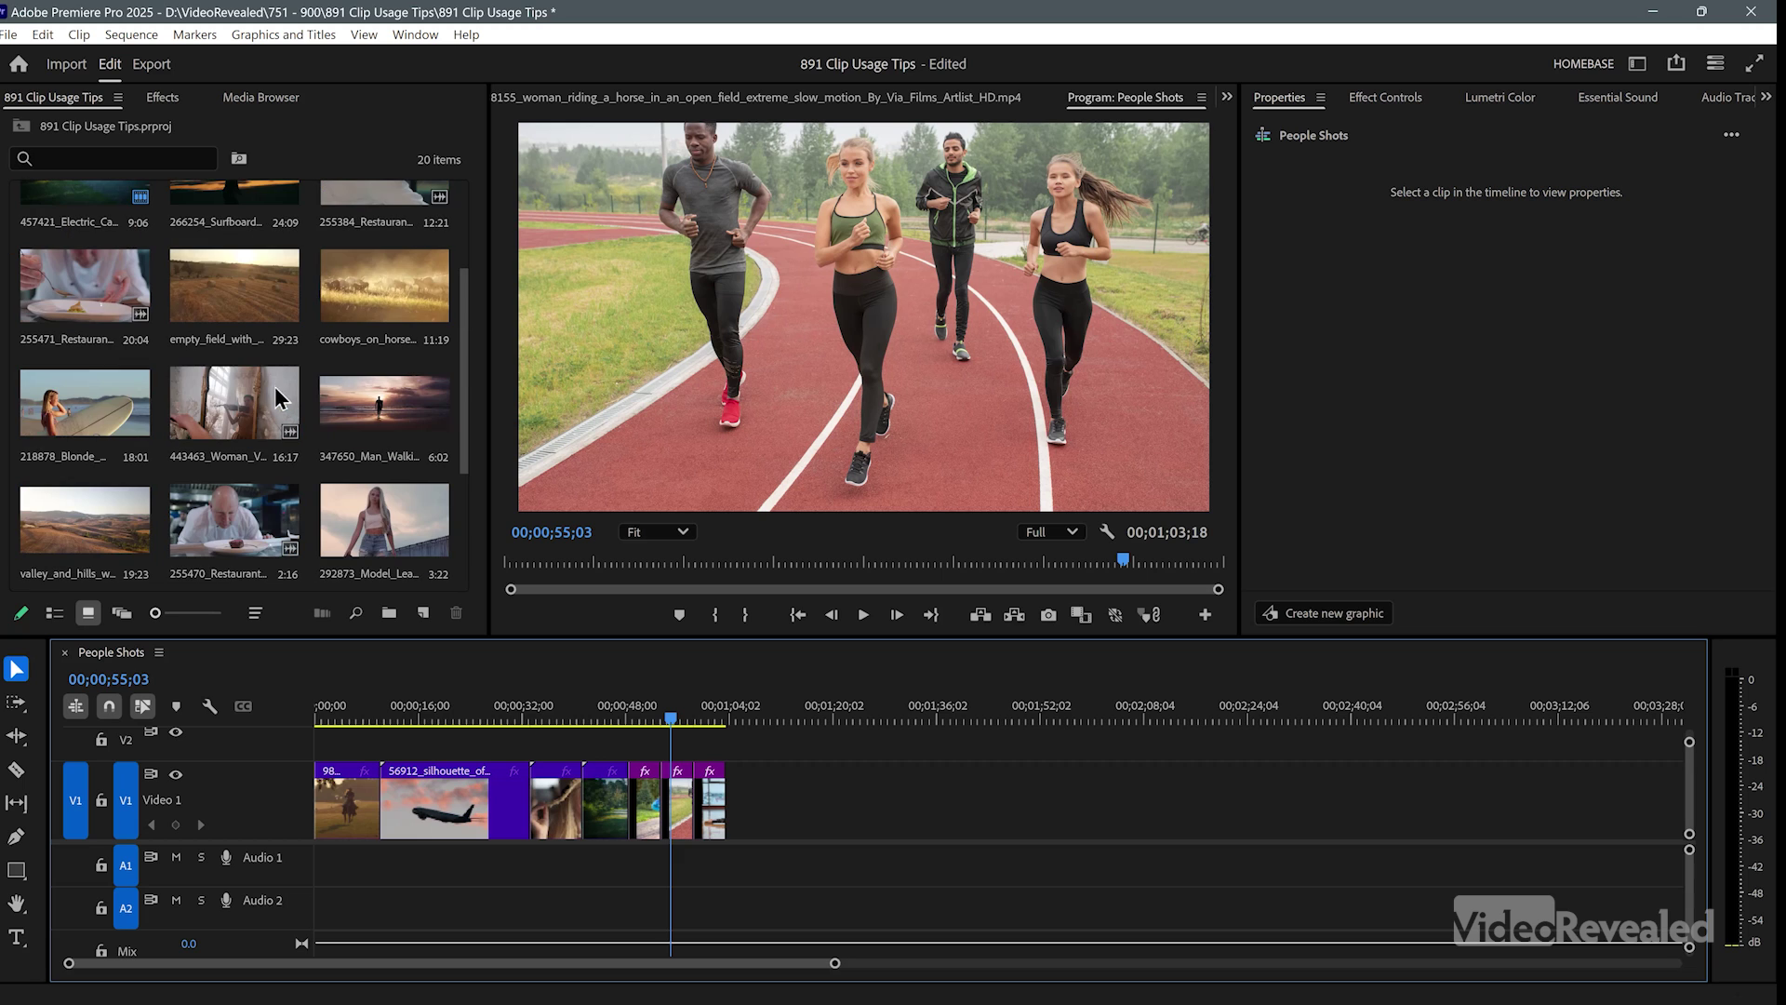
Mark In and Out around the spoon-pouring moment of the chef clip and place it at the sequence end
{"action": "double_click", "coordinate": [88, 296]}
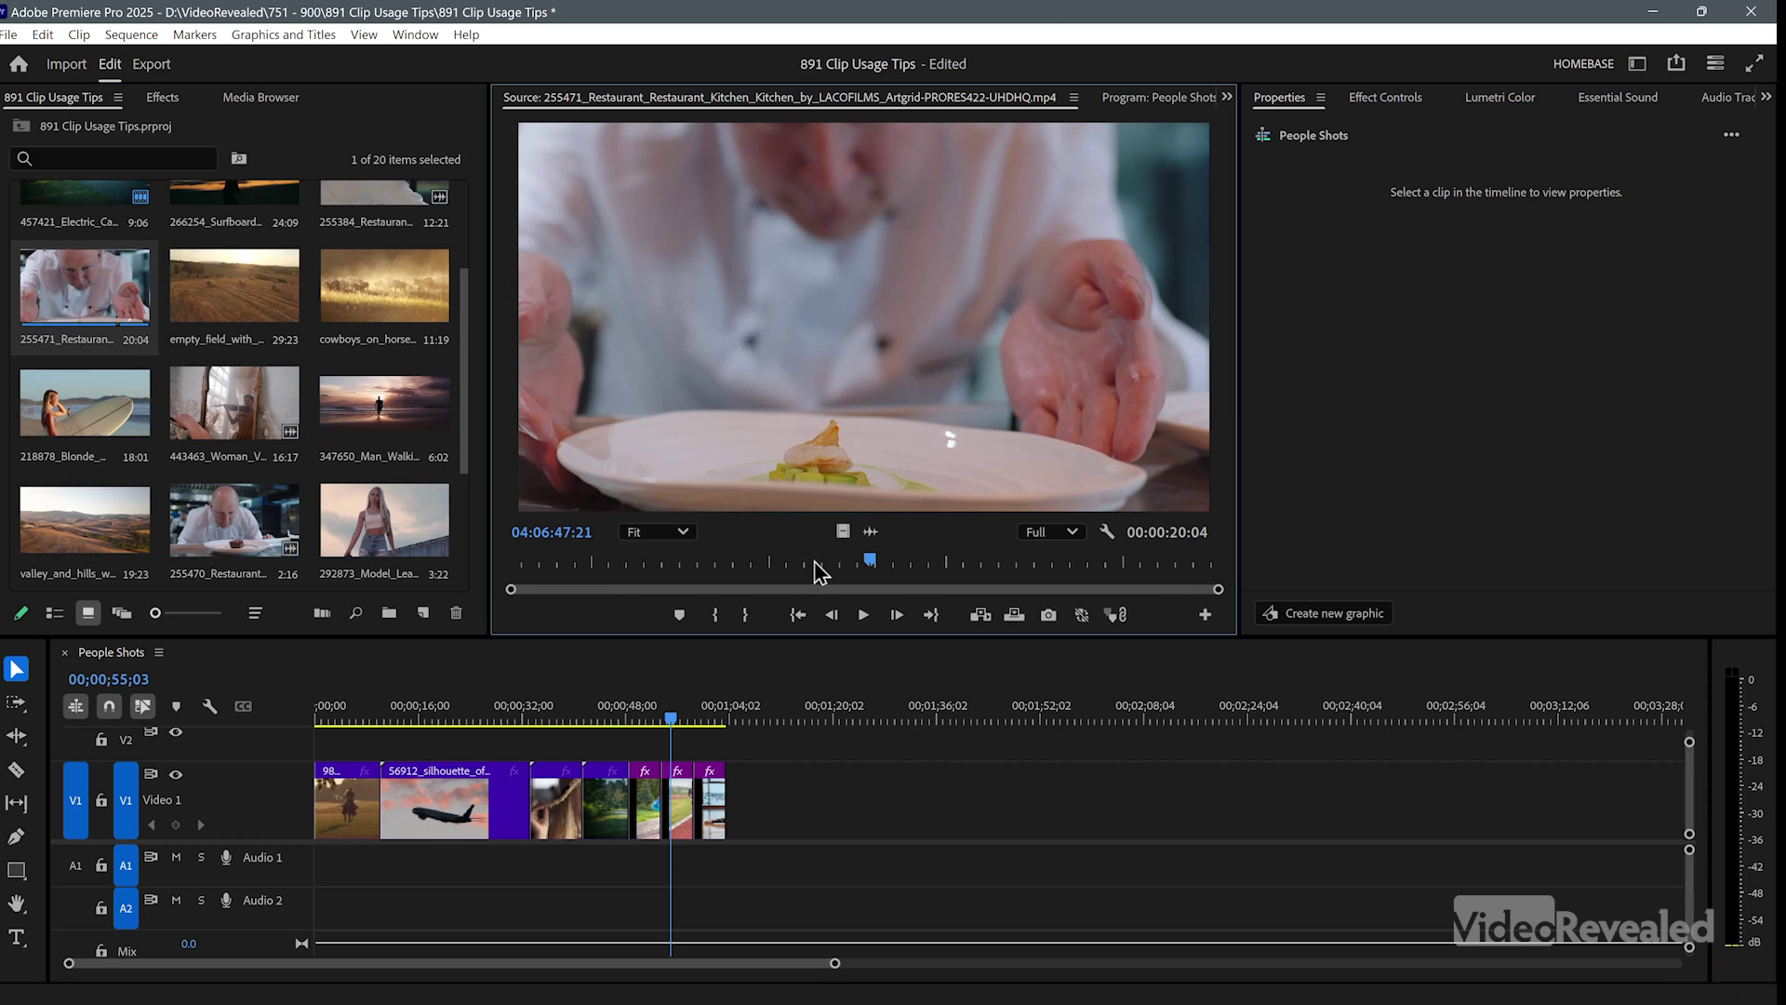
{"action": "mouse_move", "coordinate": [786, 569]}
{"action": "left_mouse_down"}
{"action": "mouse_move", "coordinate": [598, 572]}
{"action": "mouse_move", "coordinate": [676, 568]}
{"action": "left_mouse_up"}
{"action": "key", "text": "i"}
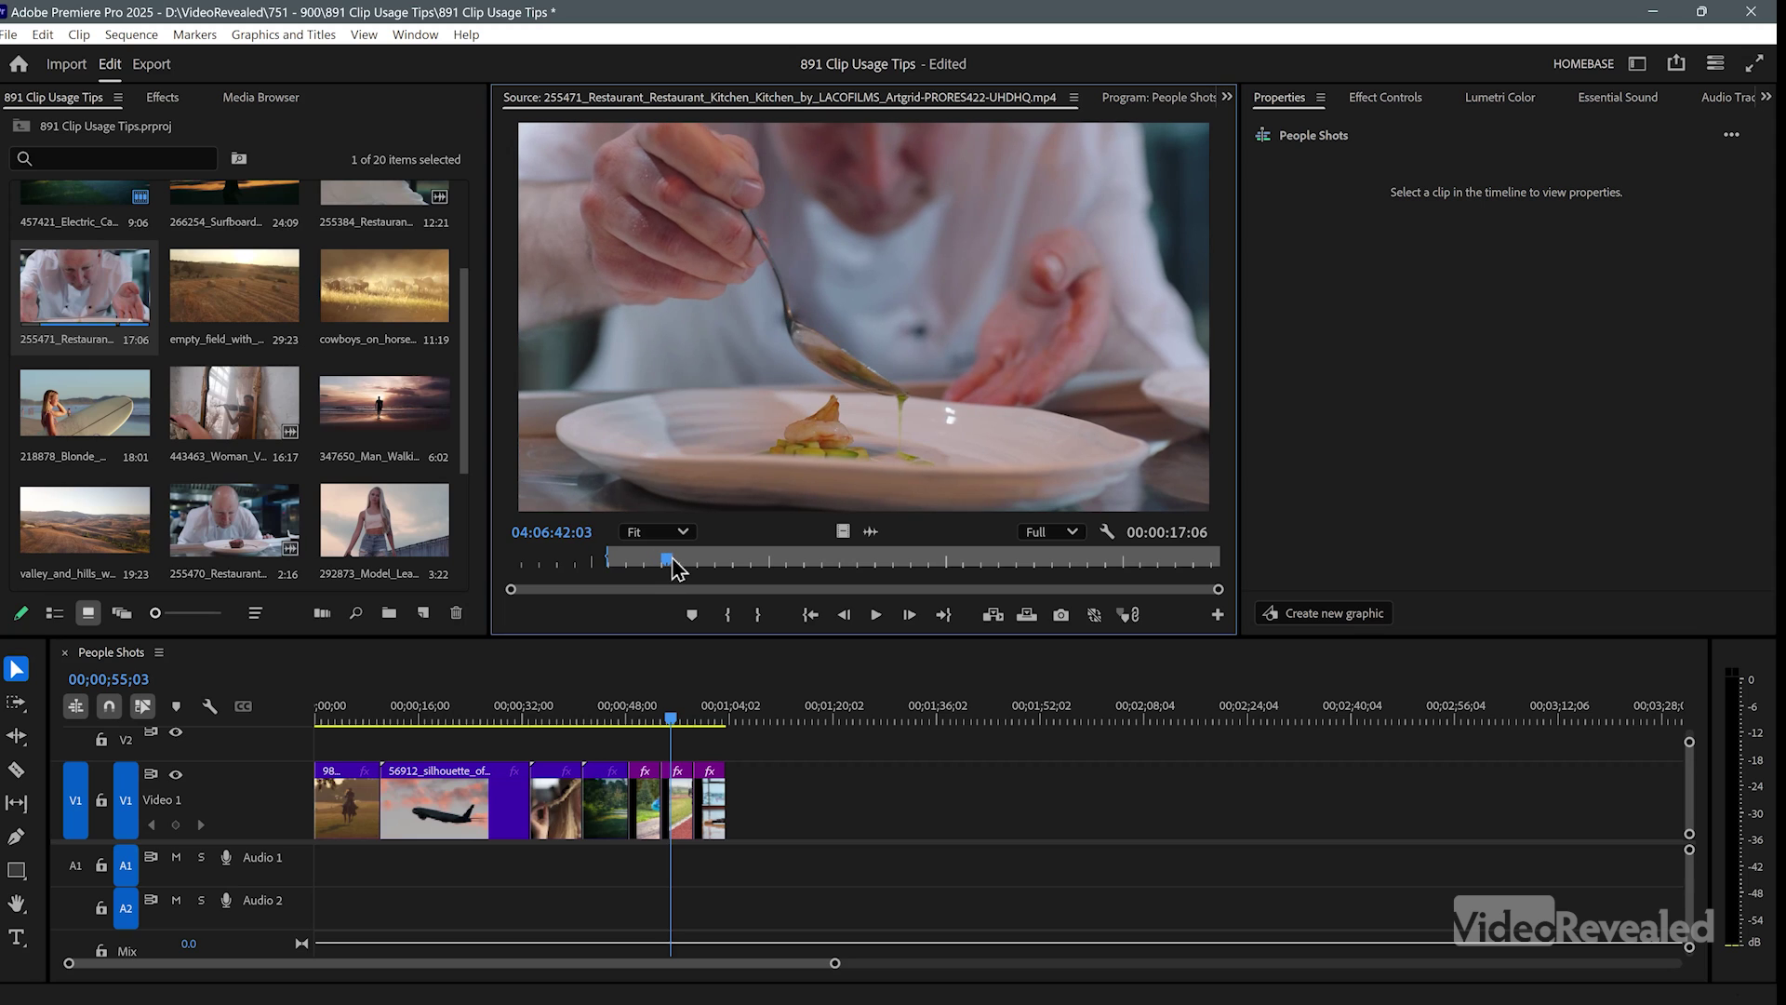
{"action": "key", "text": "o"}
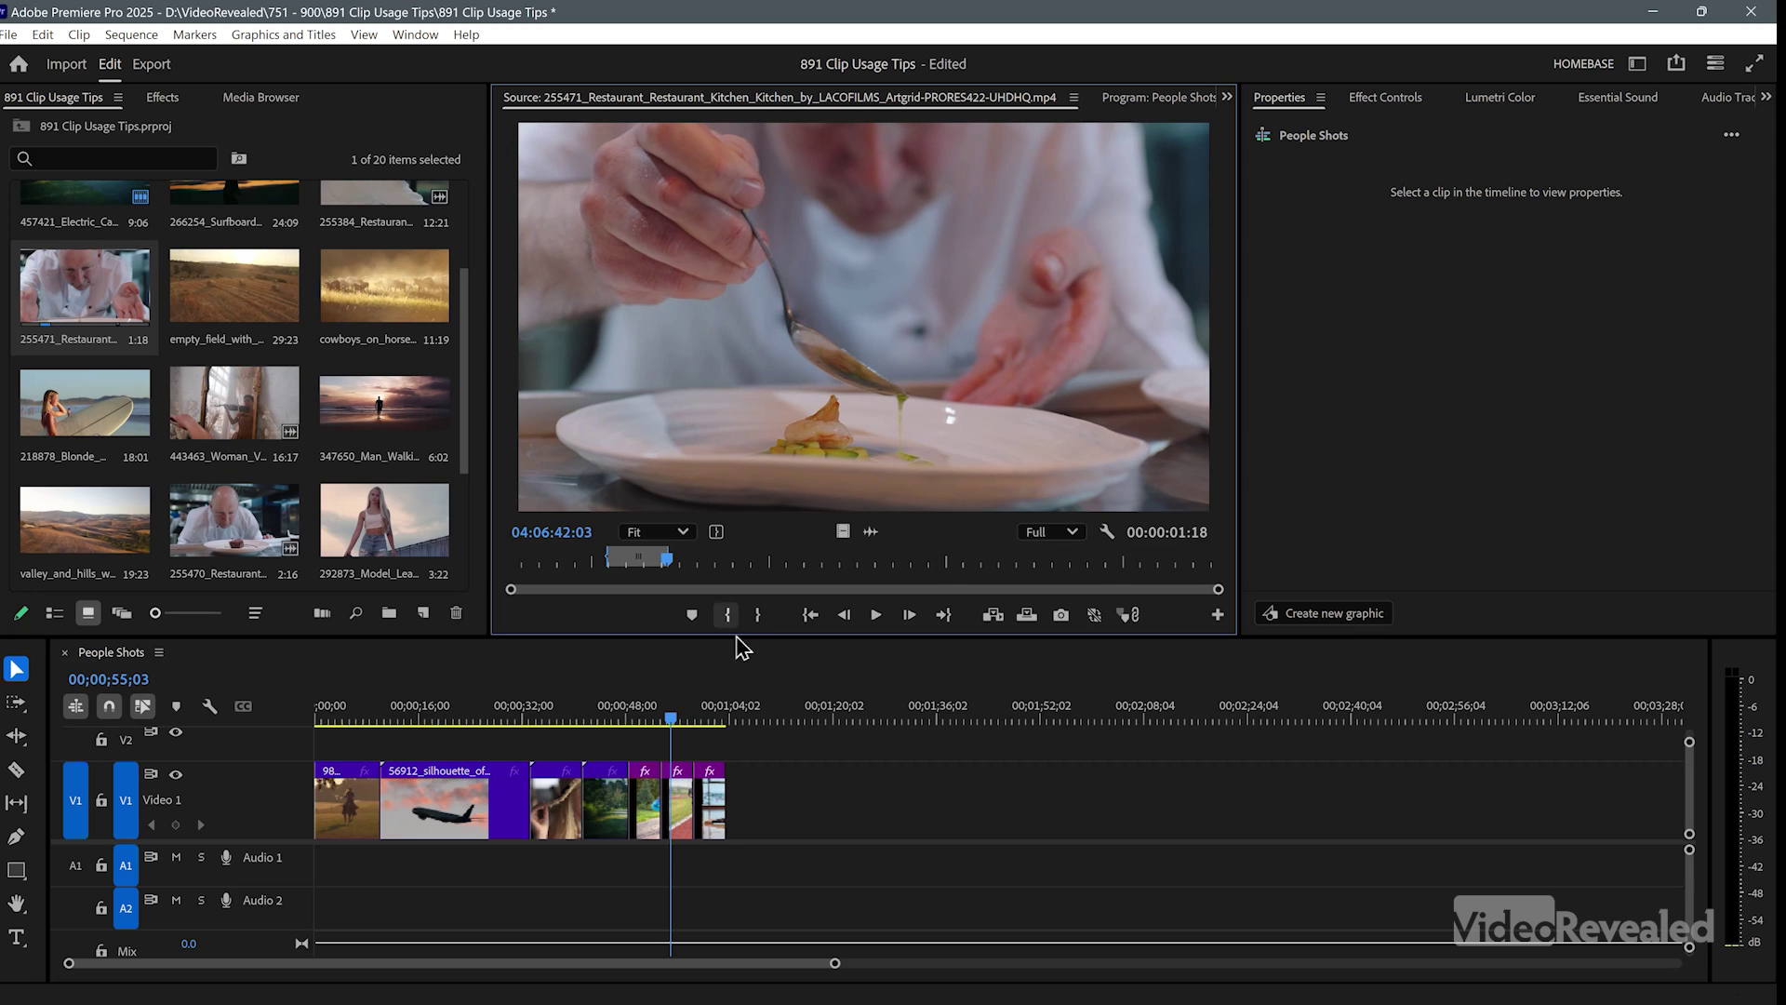
{"action": "left_click", "coordinate": [735, 713]}
{"action": "left_click", "coordinate": [736, 712]}
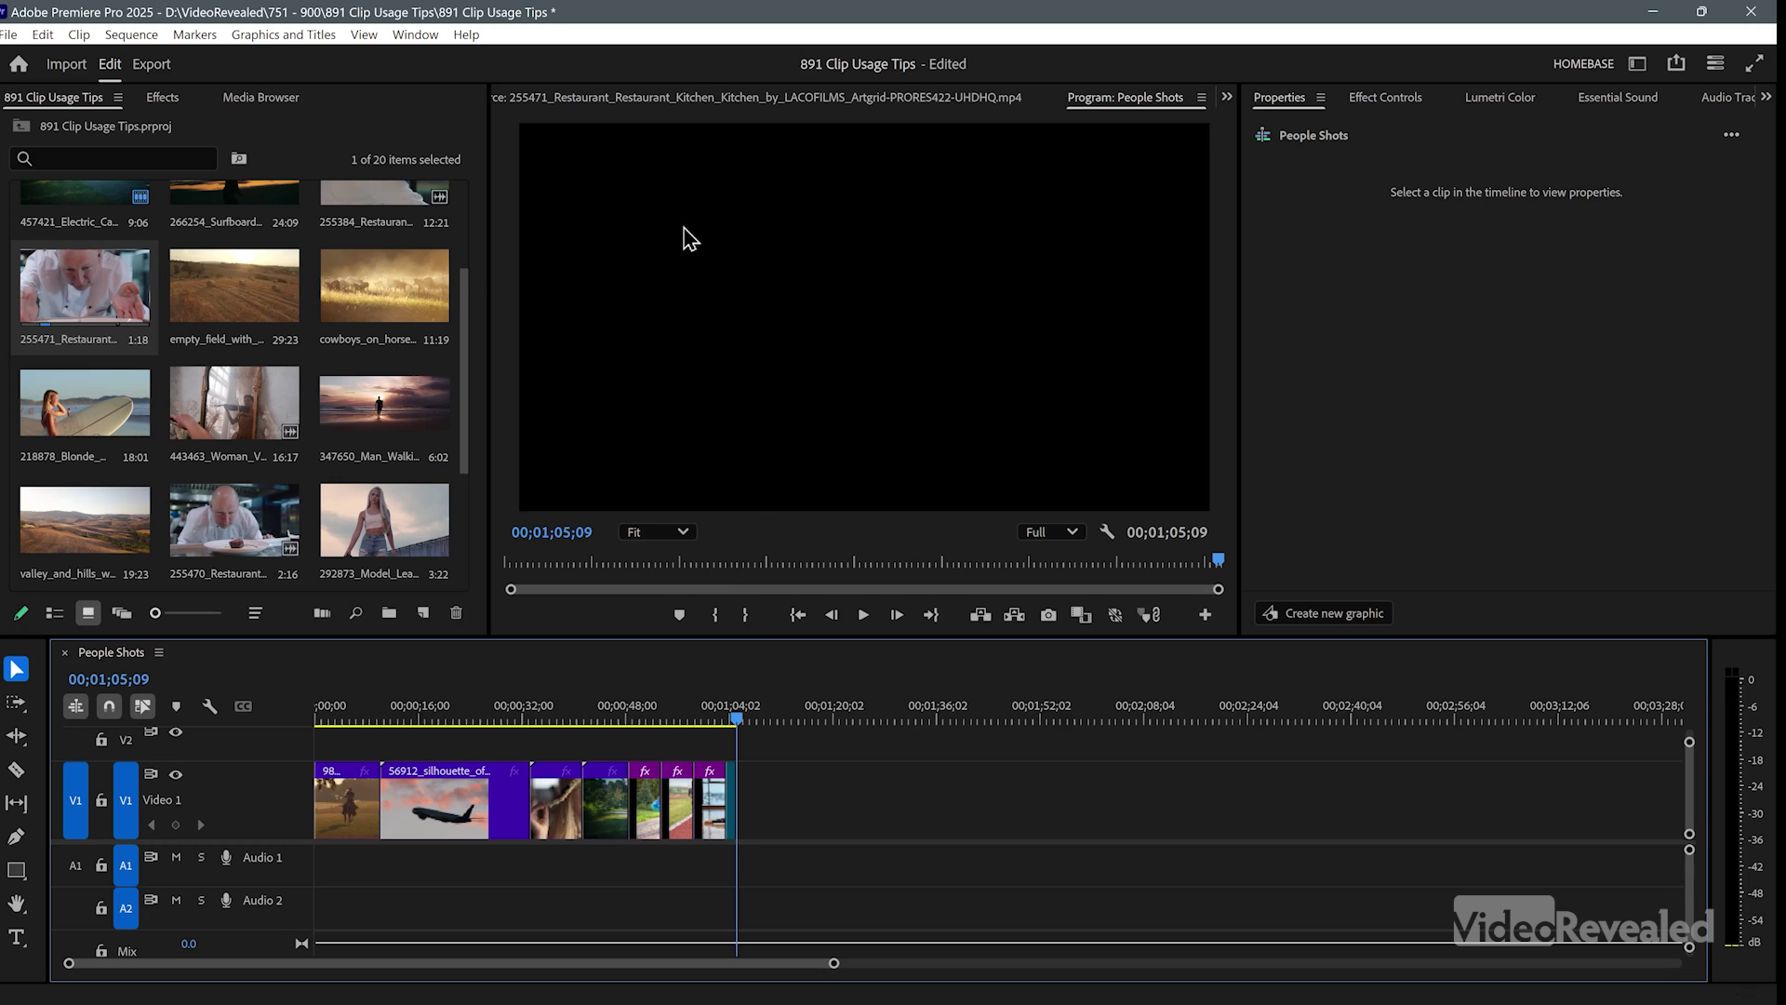
Set a new In point in the 255471 chef clip and append the 6:07 segment to V1
{"action": "left_click", "coordinate": [750, 99]}
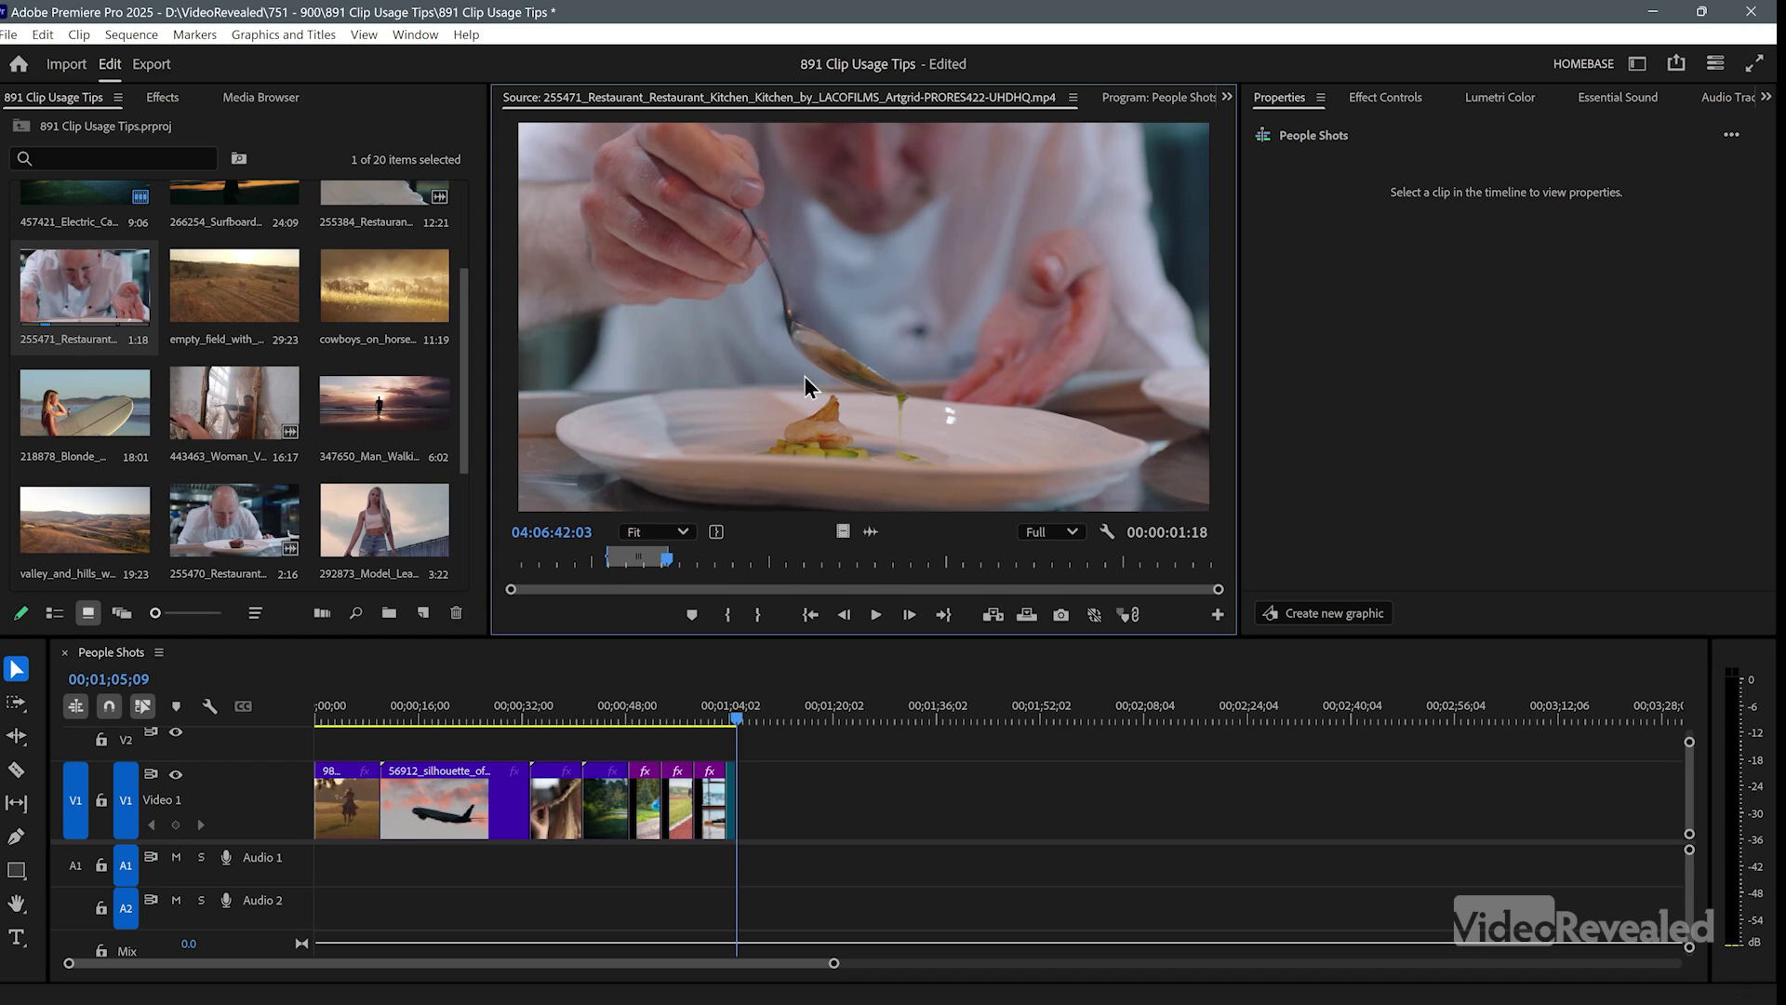
{"action": "left_click_drag", "start_coordinate": [872, 563], "coordinate": [1000, 544]}
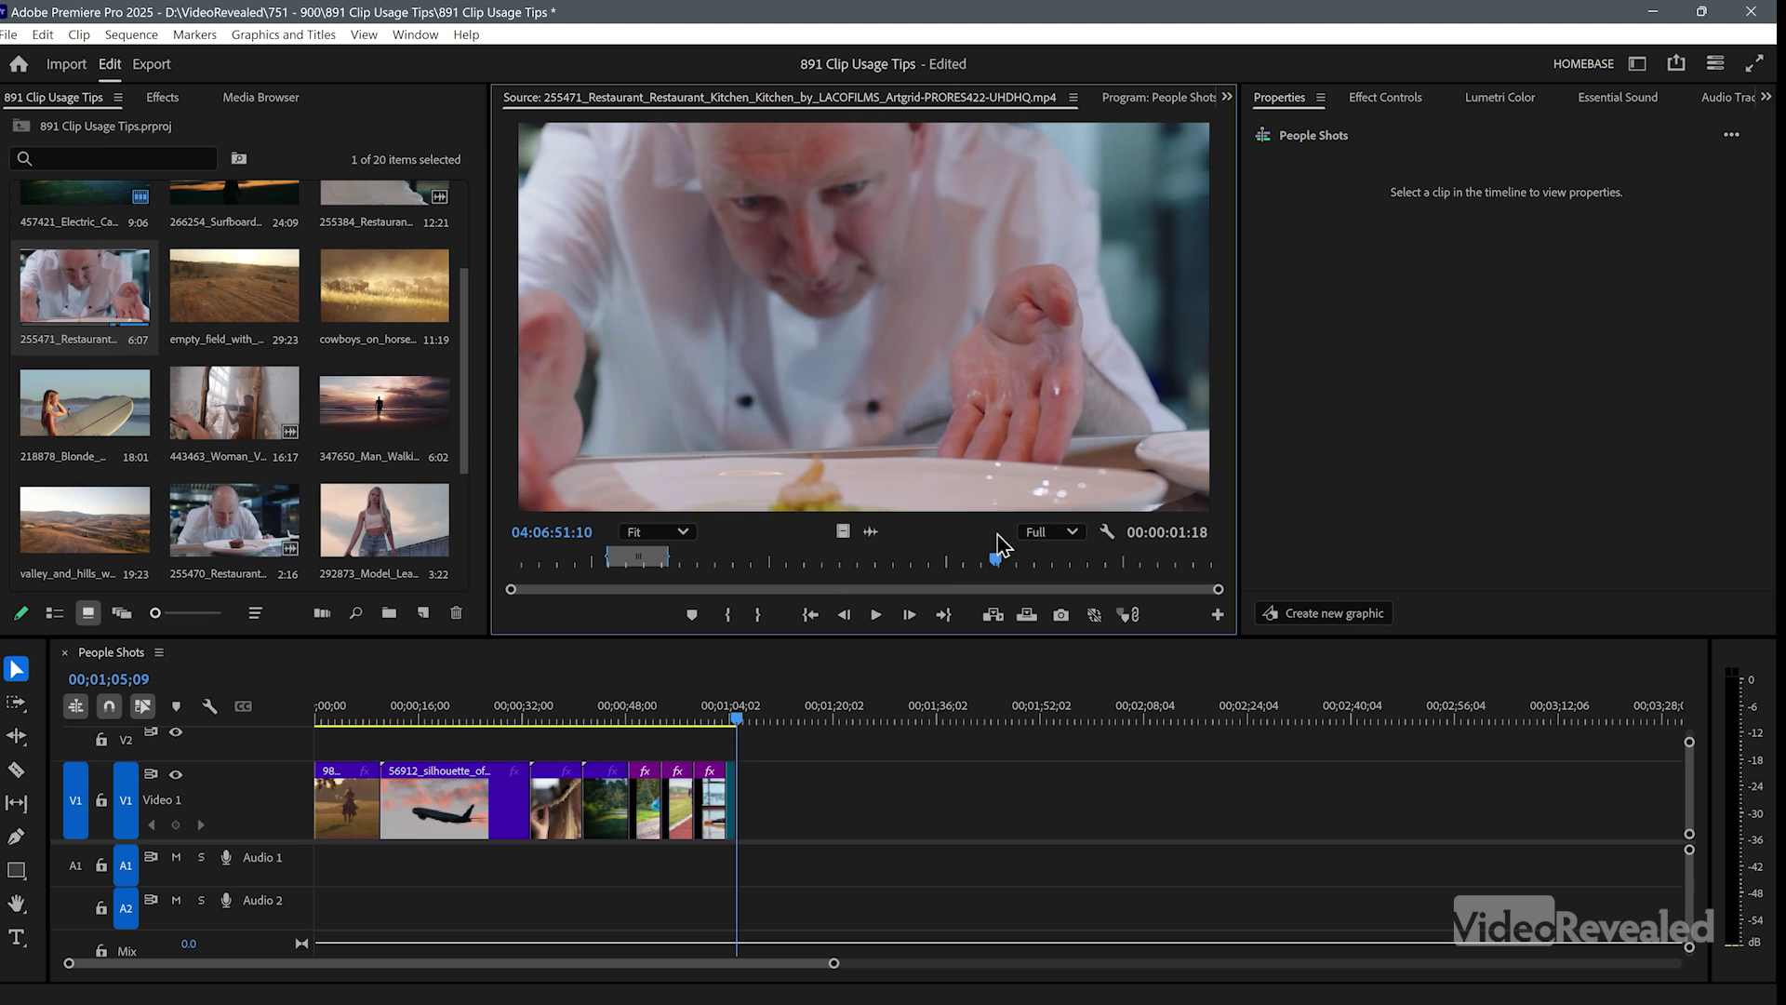
{"action": "key", "text": "i"}
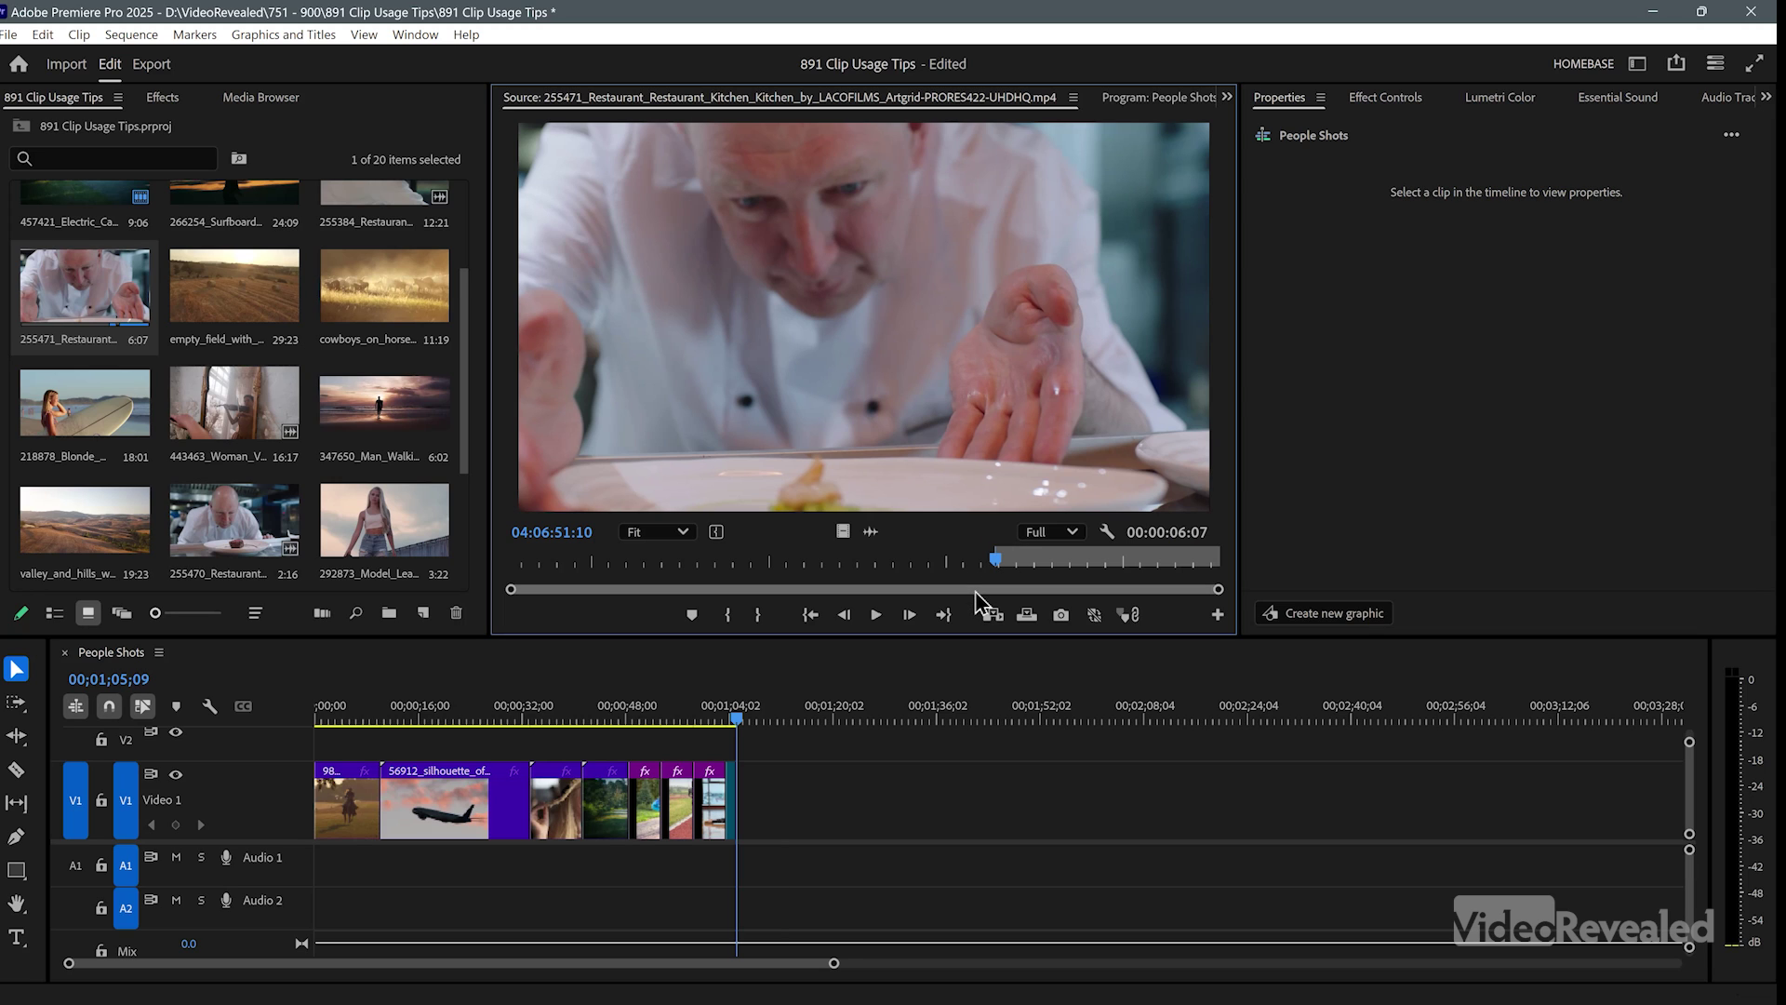
{"action": "left_click", "coordinate": [992, 613]}
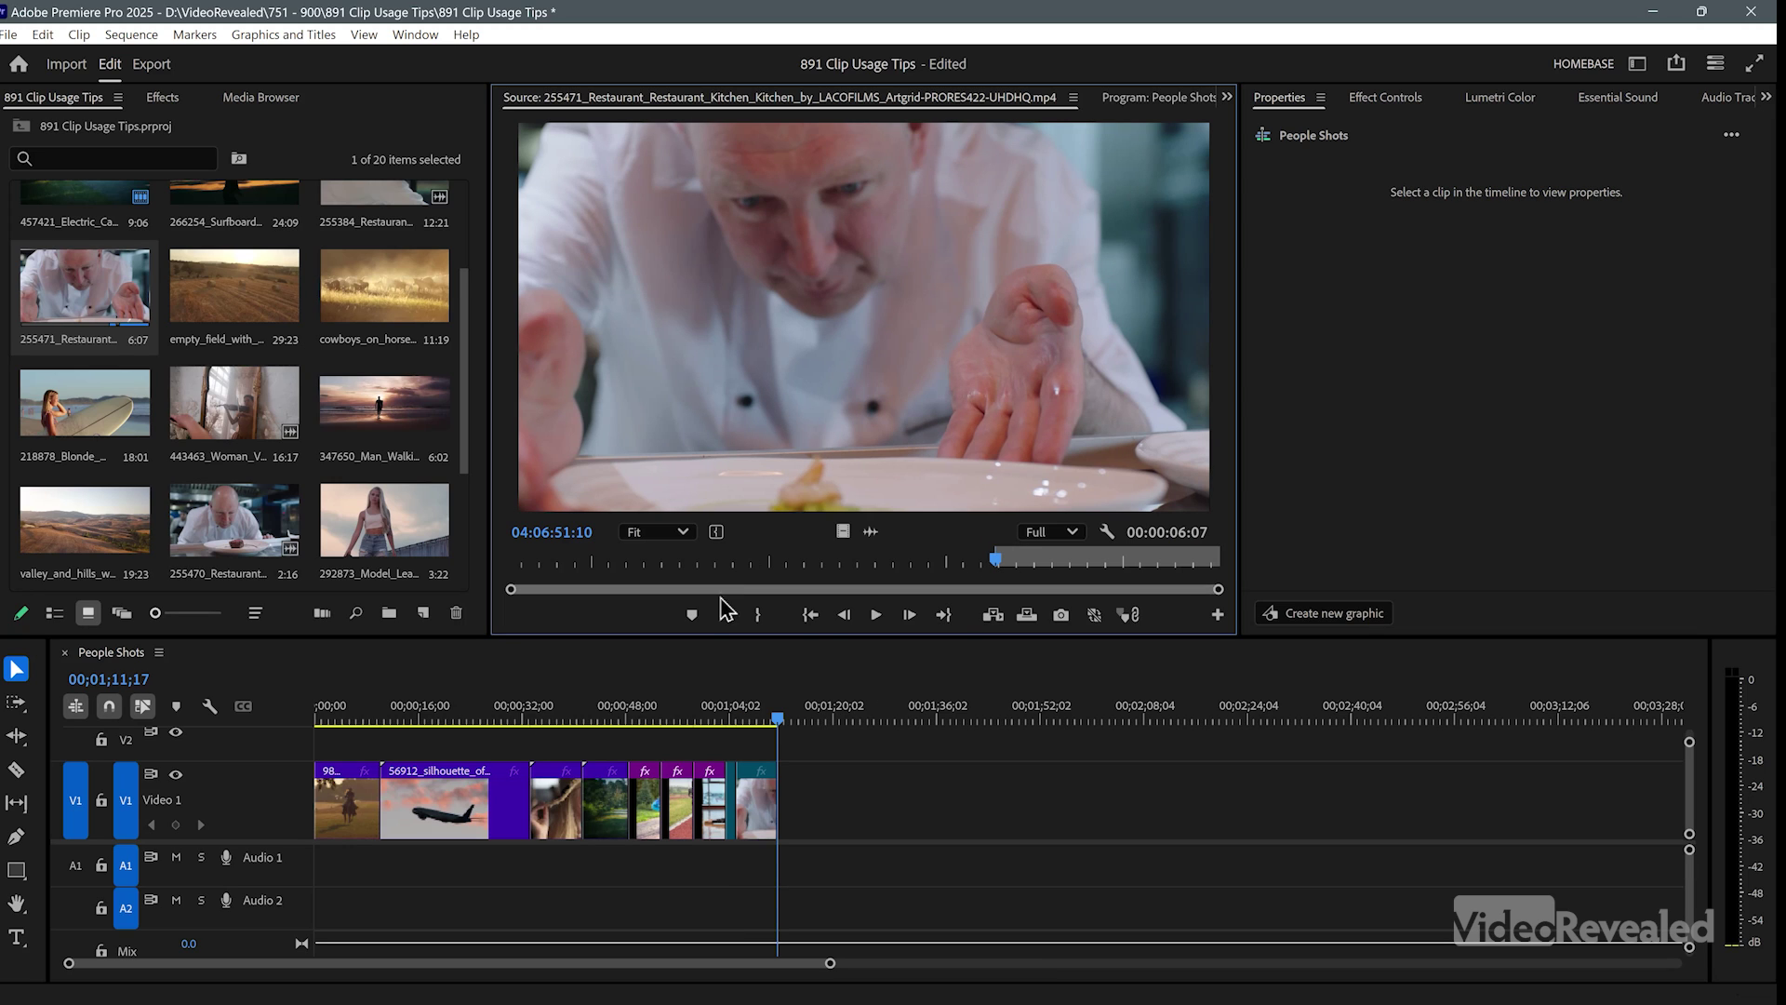
{"action": "left_click_drag", "start_coordinate": [809, 561], "coordinate": [609, 563]}
{"action": "left_click_drag", "start_coordinate": [750, 723], "coordinate": [760, 725]}
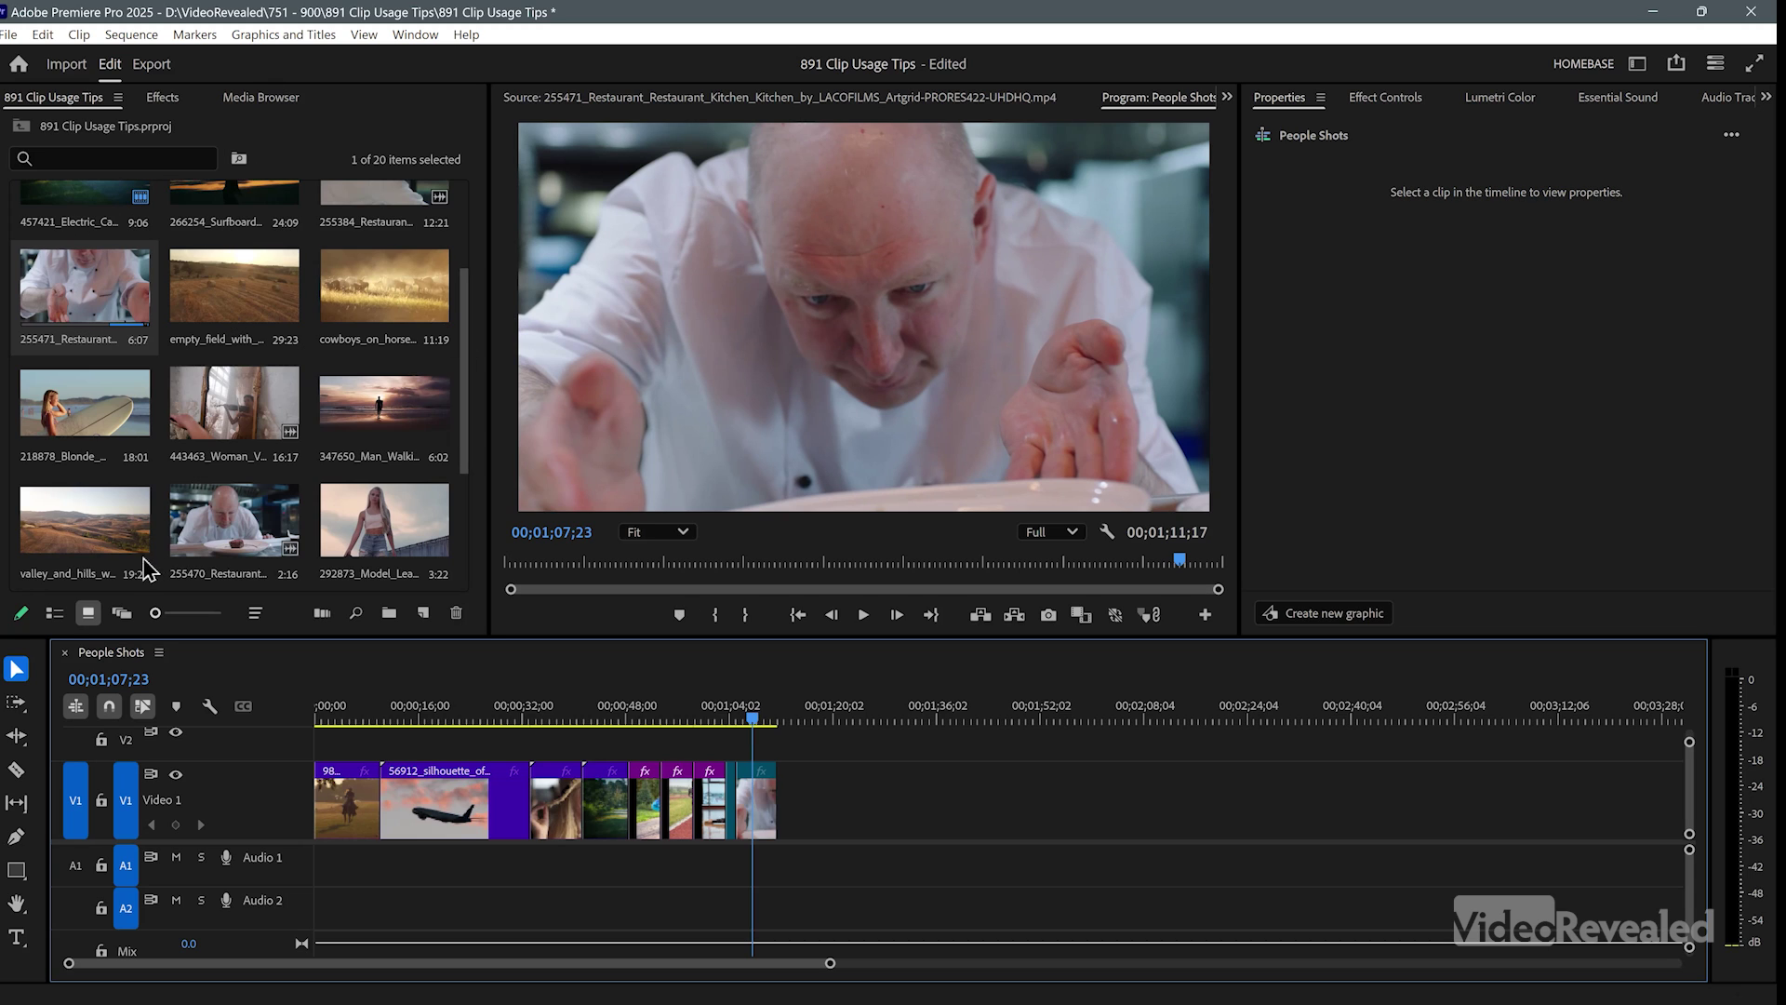
Switch the project bin to List View, then bring up the column header menu and panel menu
{"action": "left_click", "coordinate": [53, 615]}
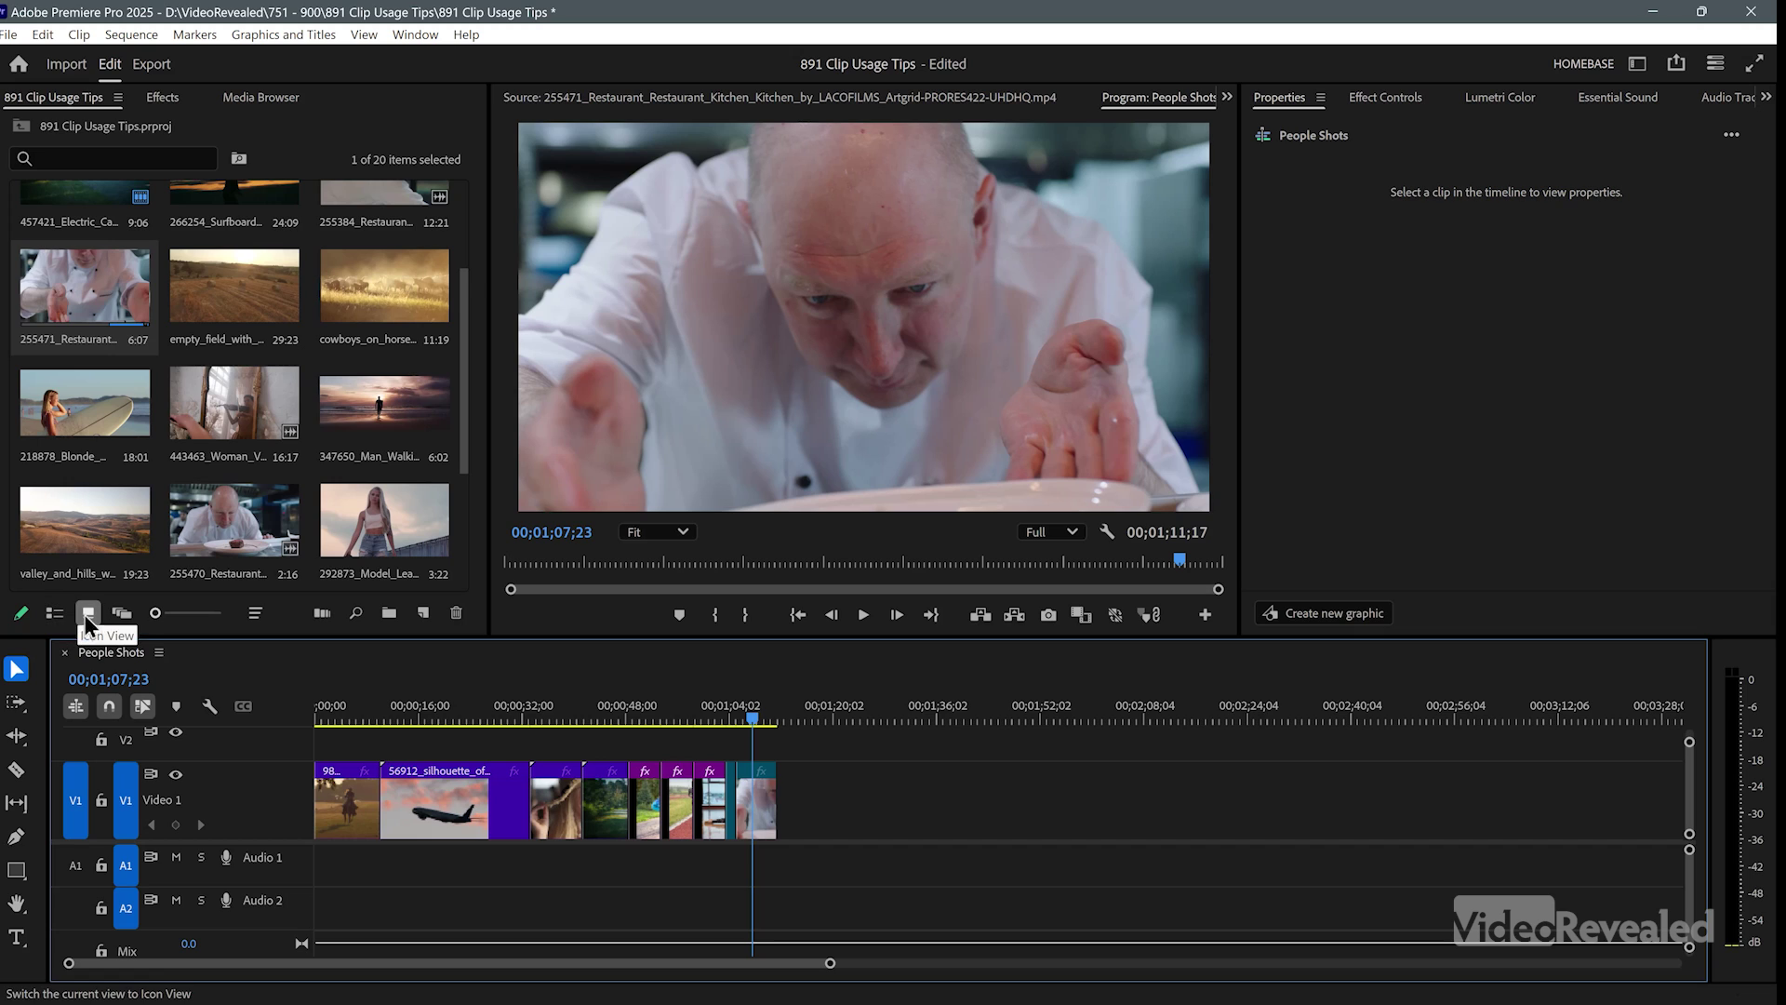
{"action": "left_click", "coordinate": [56, 614]}
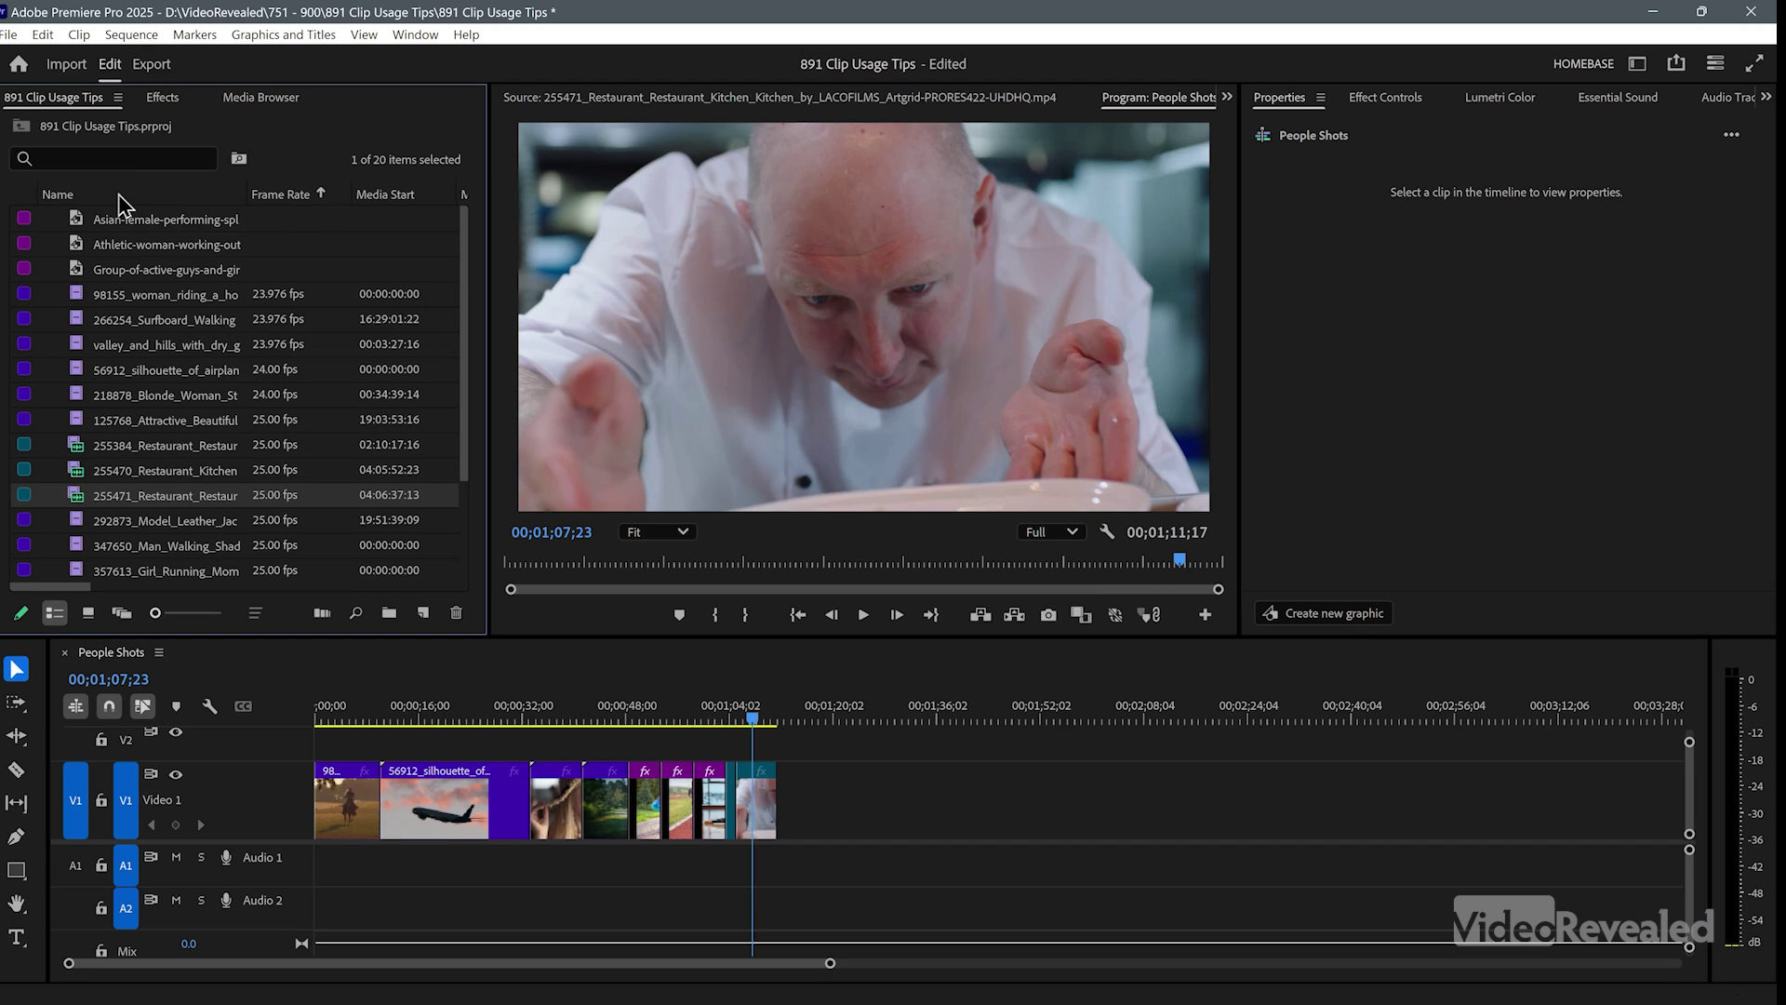
{"action": "right_click", "coordinate": [273, 200]}
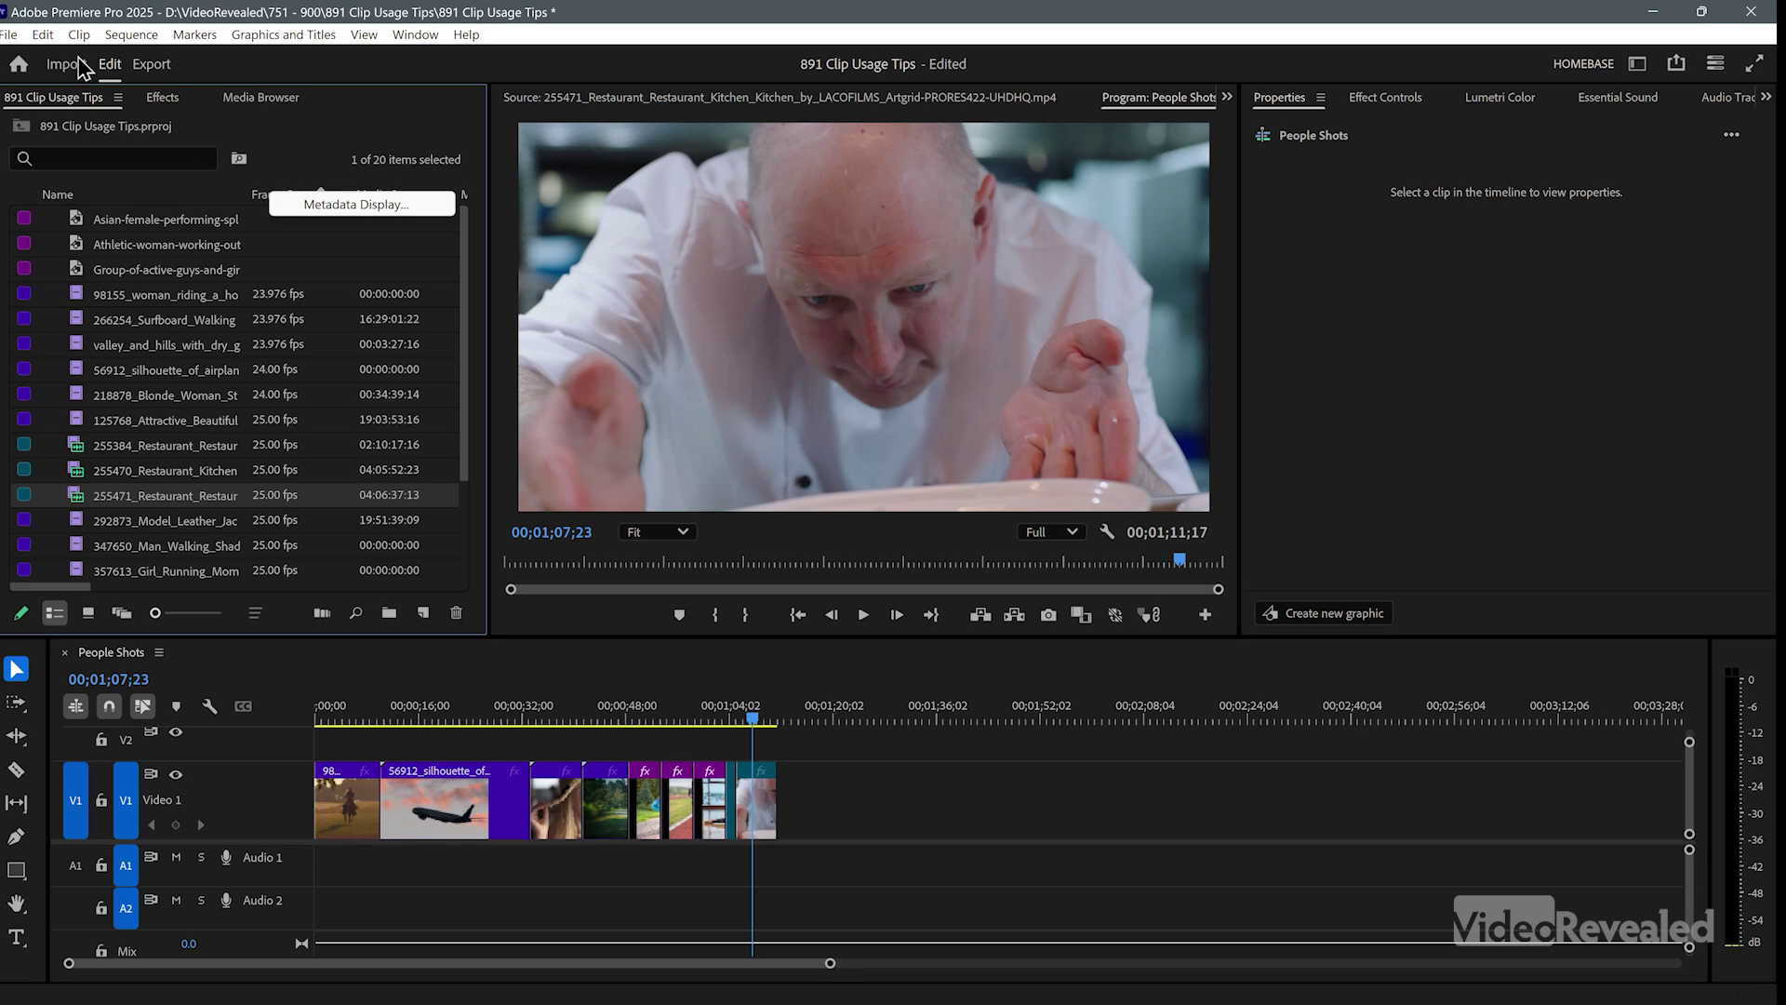
{"action": "left_click", "coordinate": [118, 98]}
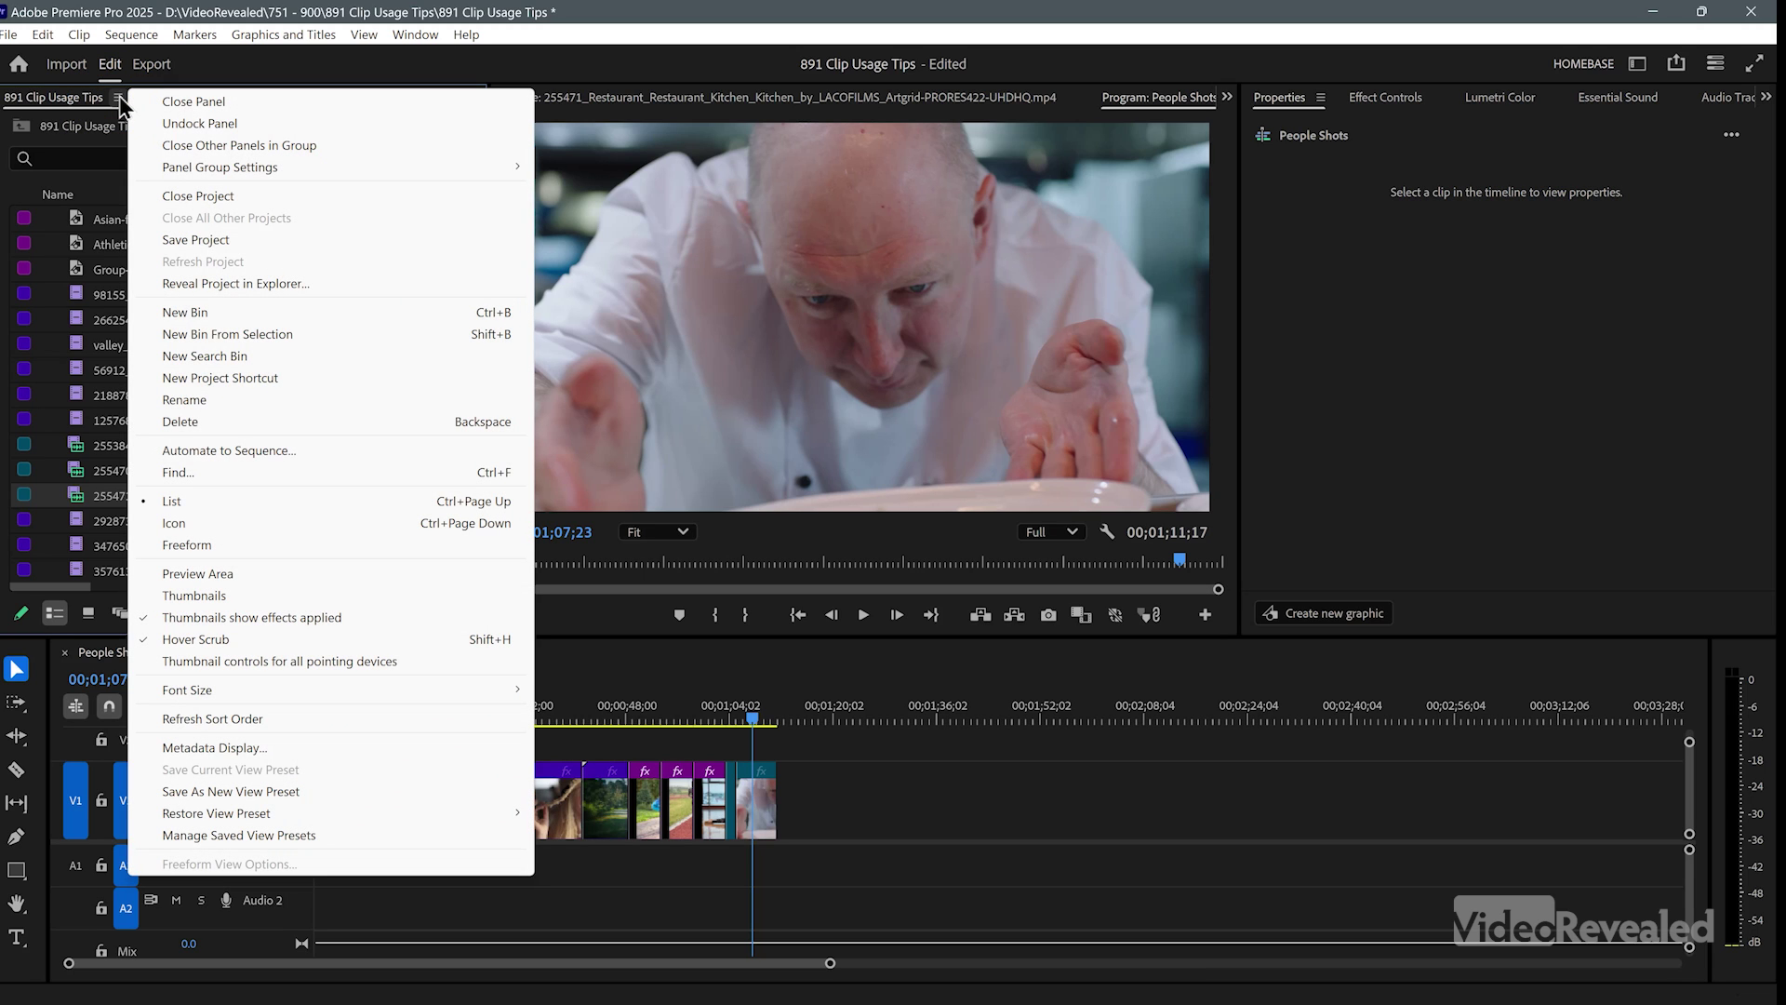
In Metadata Display, search 'sag' and enable the Video Usage and Audio Usage columns
{"action": "left_click", "coordinate": [308, 744]}
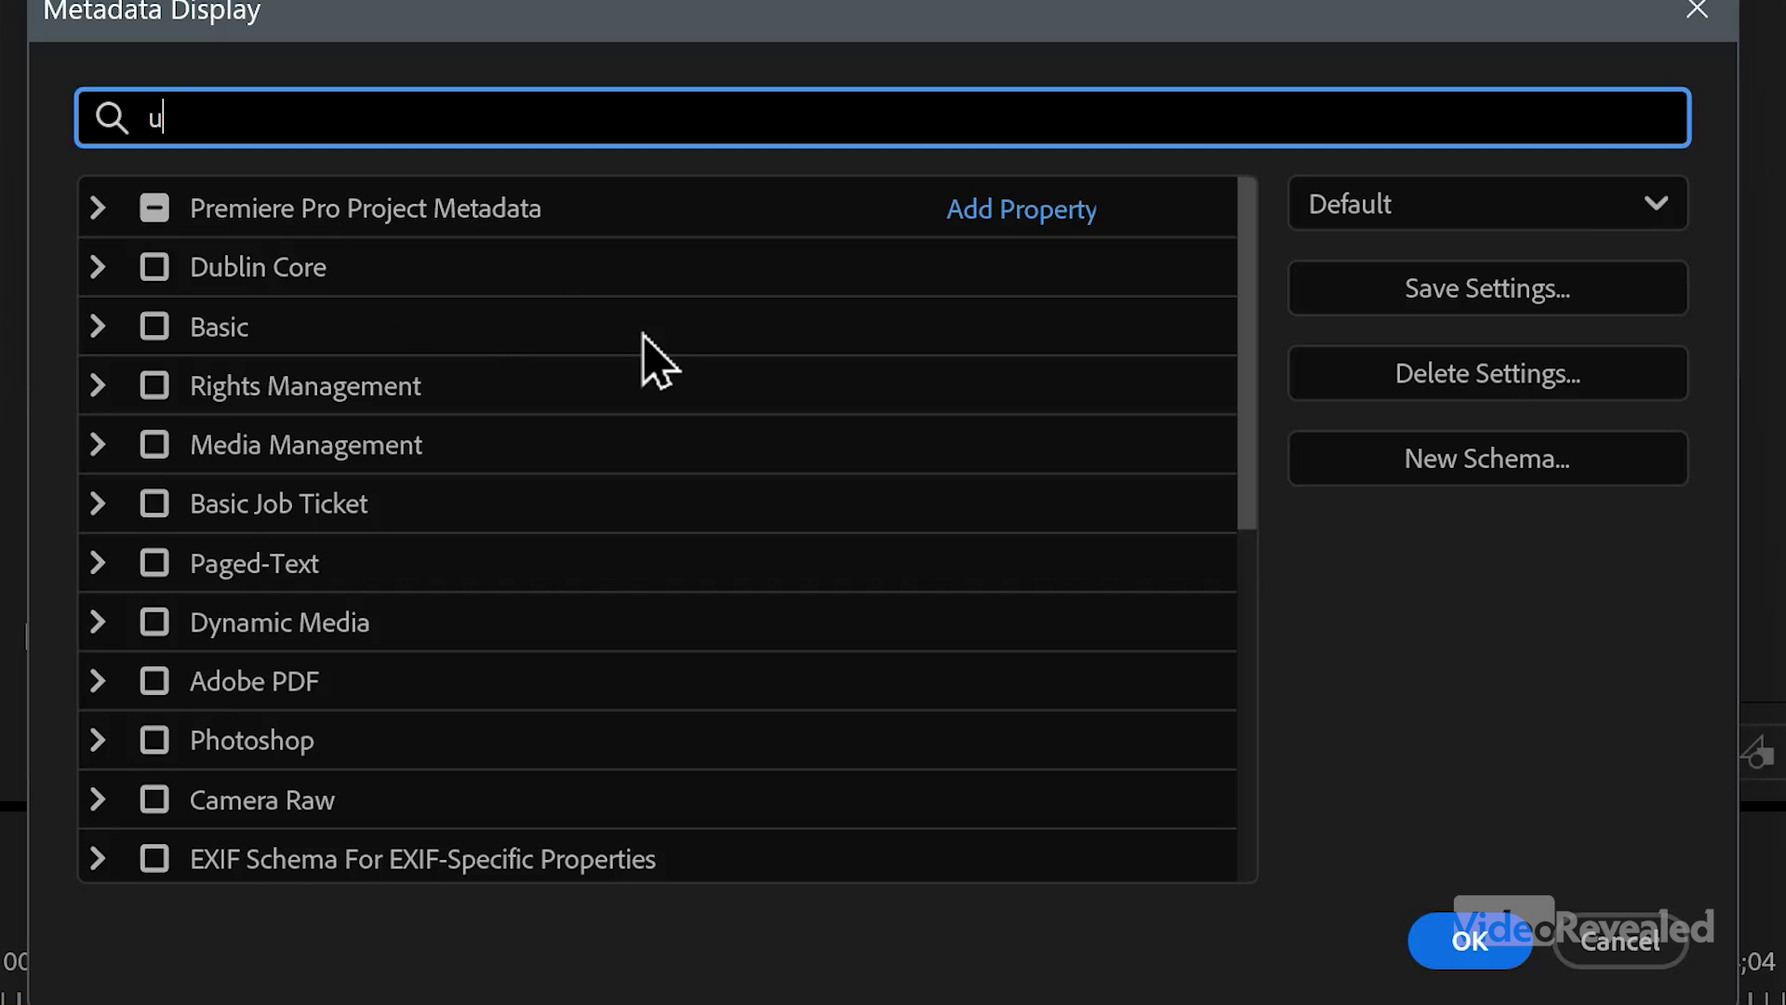
{"action": "type", "text": "sage"}
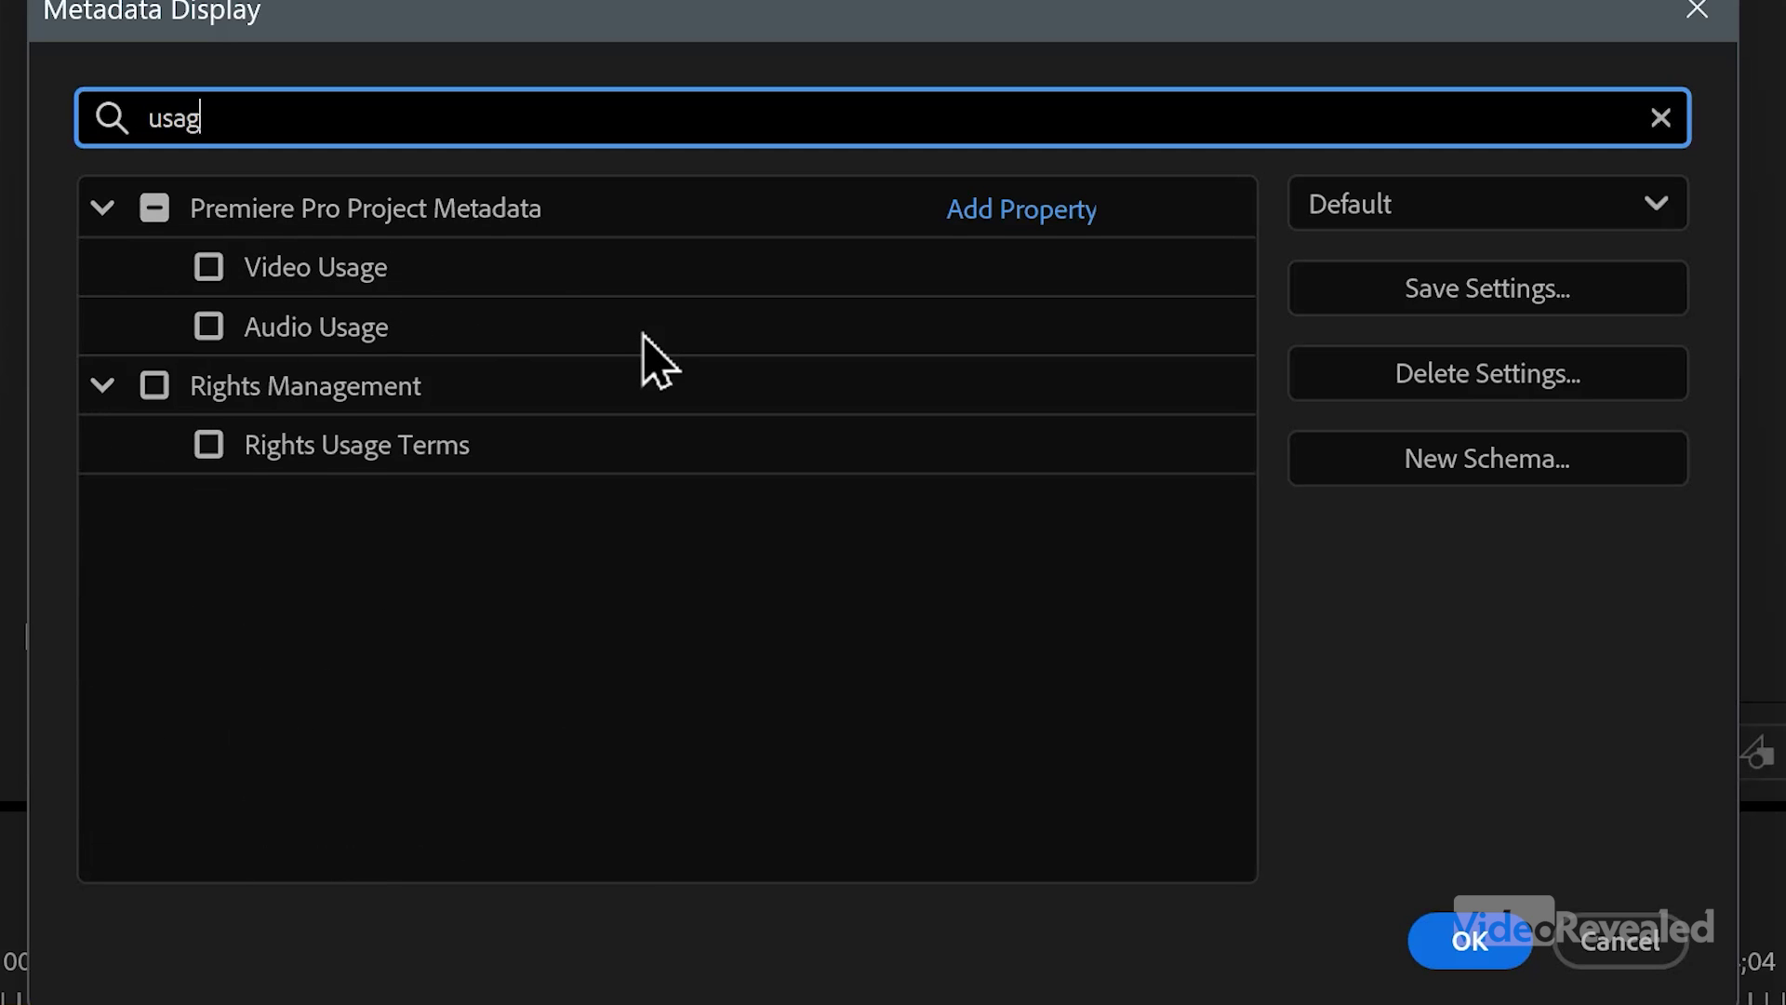
{"action": "left_click", "coordinate": [208, 269]}
{"action": "left_click", "coordinate": [212, 330]}
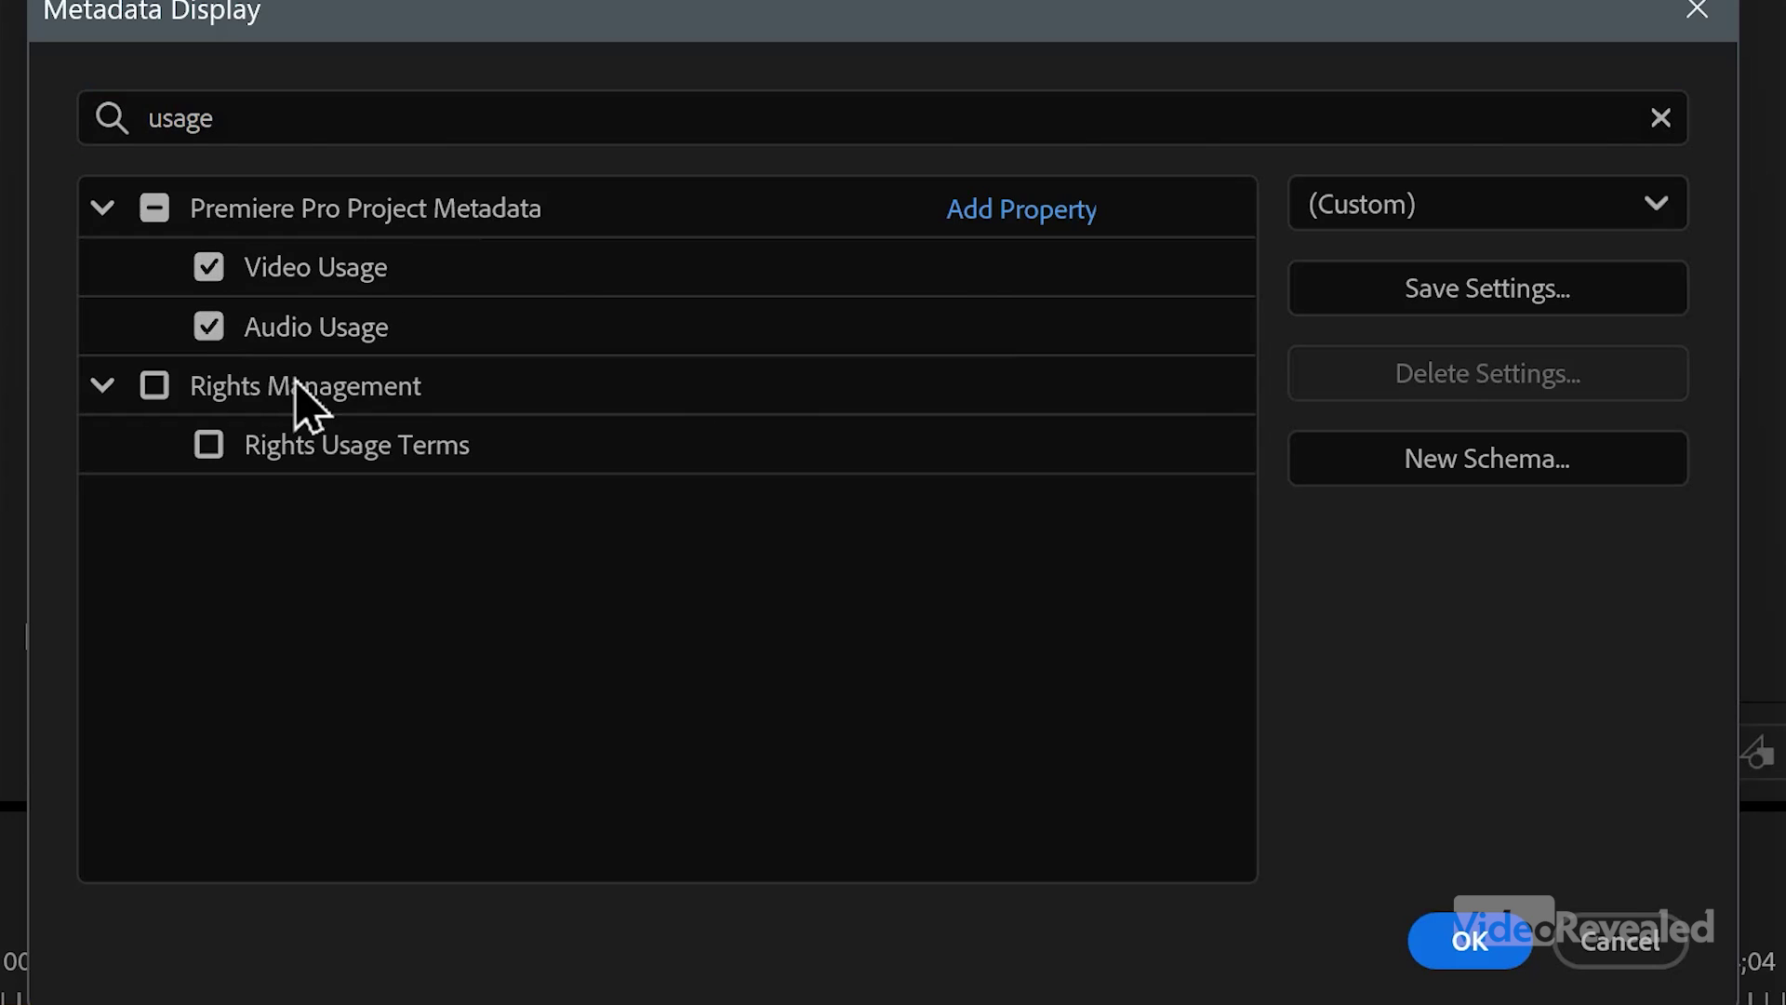
{"action": "left_click", "coordinate": [1468, 958]}
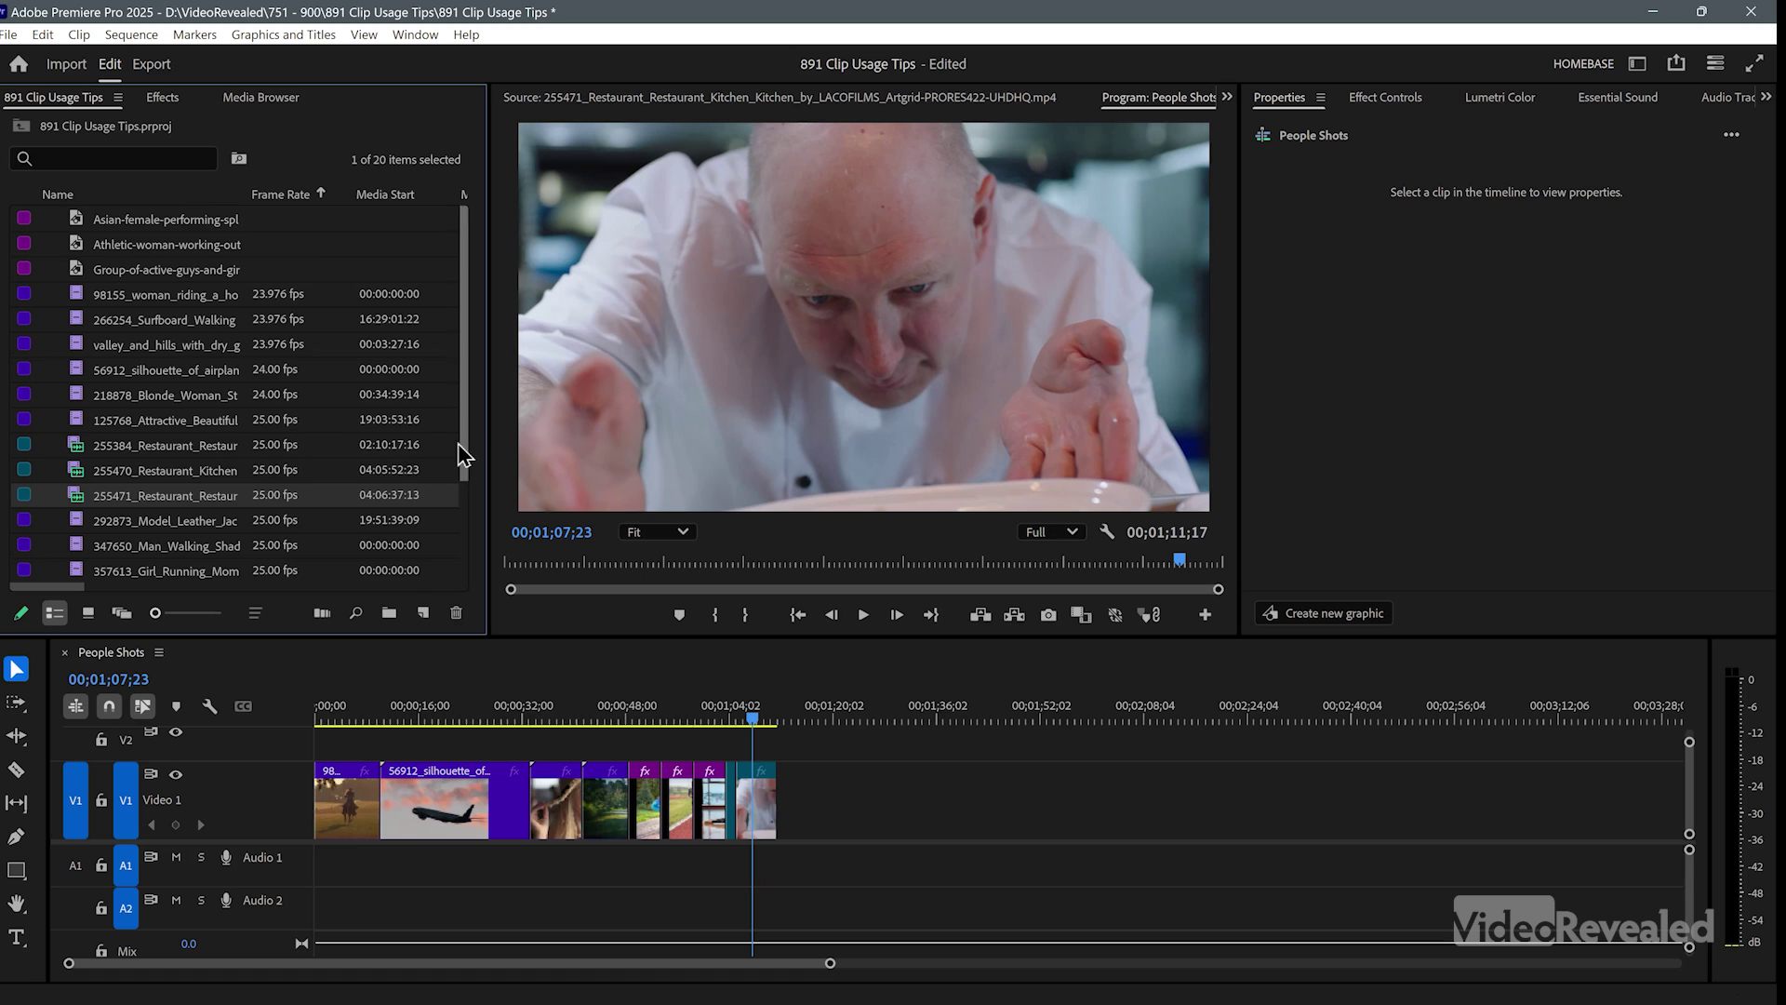
Maximize the Project panel and move the Video Usage and Audio Usage columns directly after Name
{"action": "left_click_drag", "start_coordinate": [67, 587], "coordinate": [247, 588]}
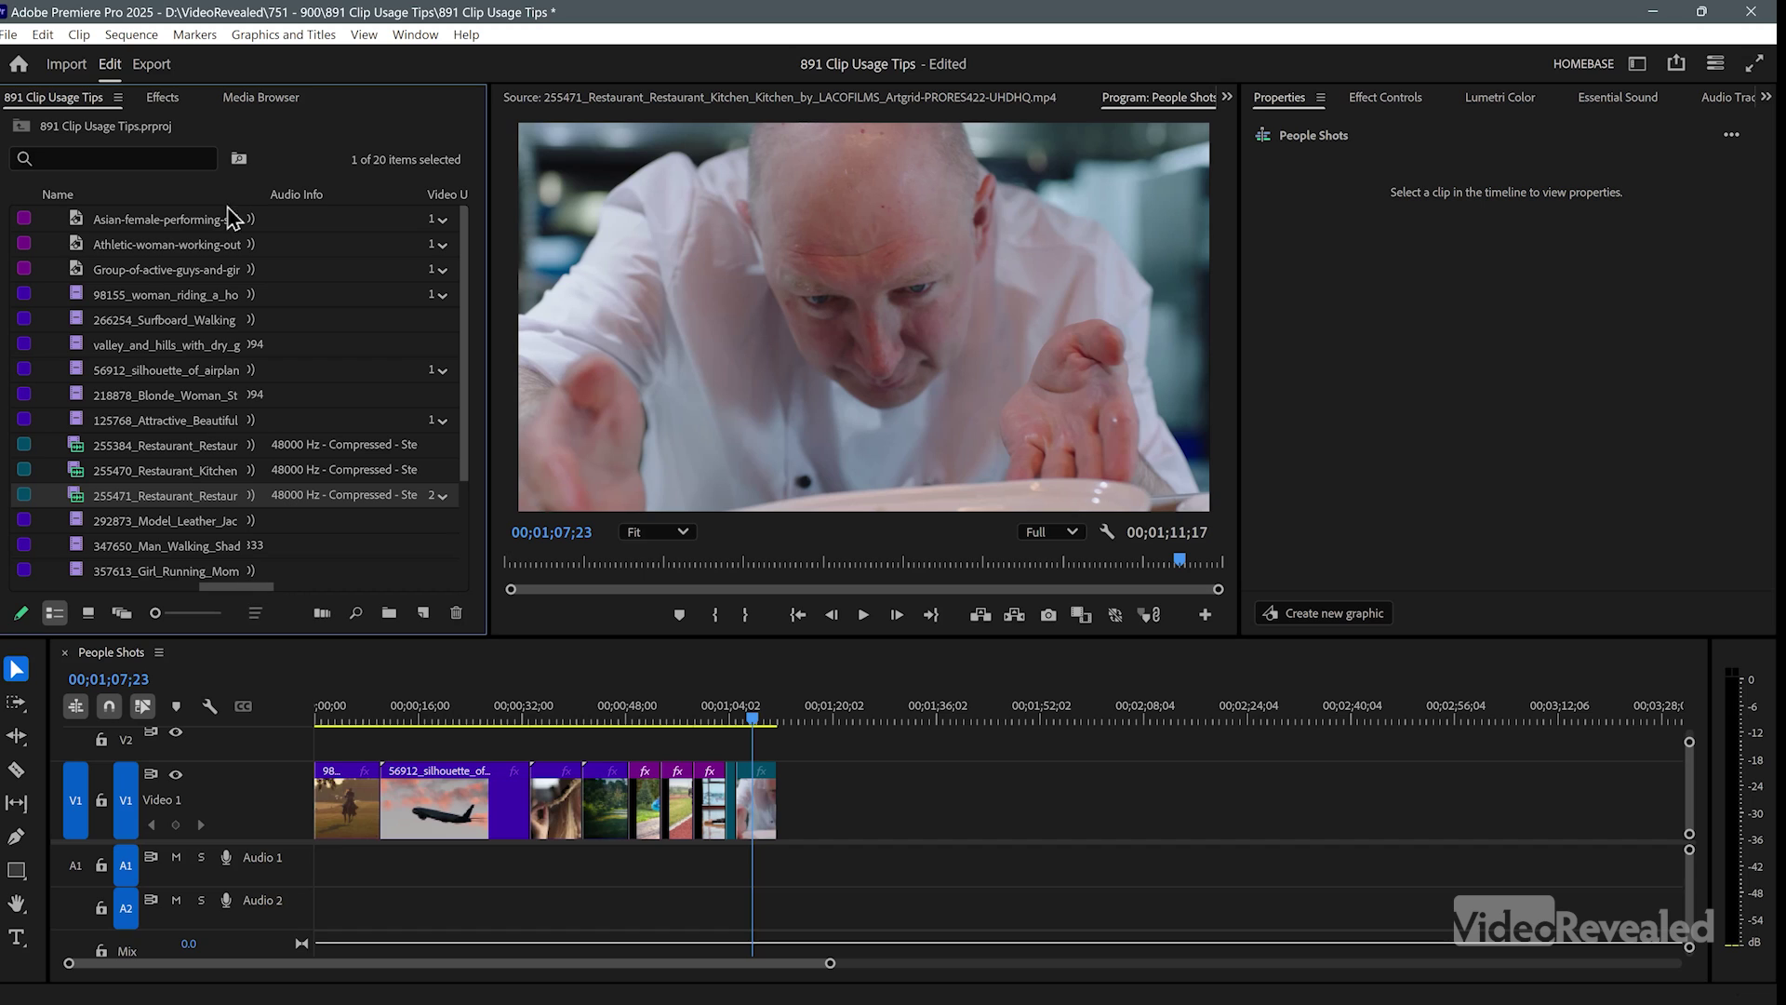
{"action": "double_click", "coordinate": [52, 98]}
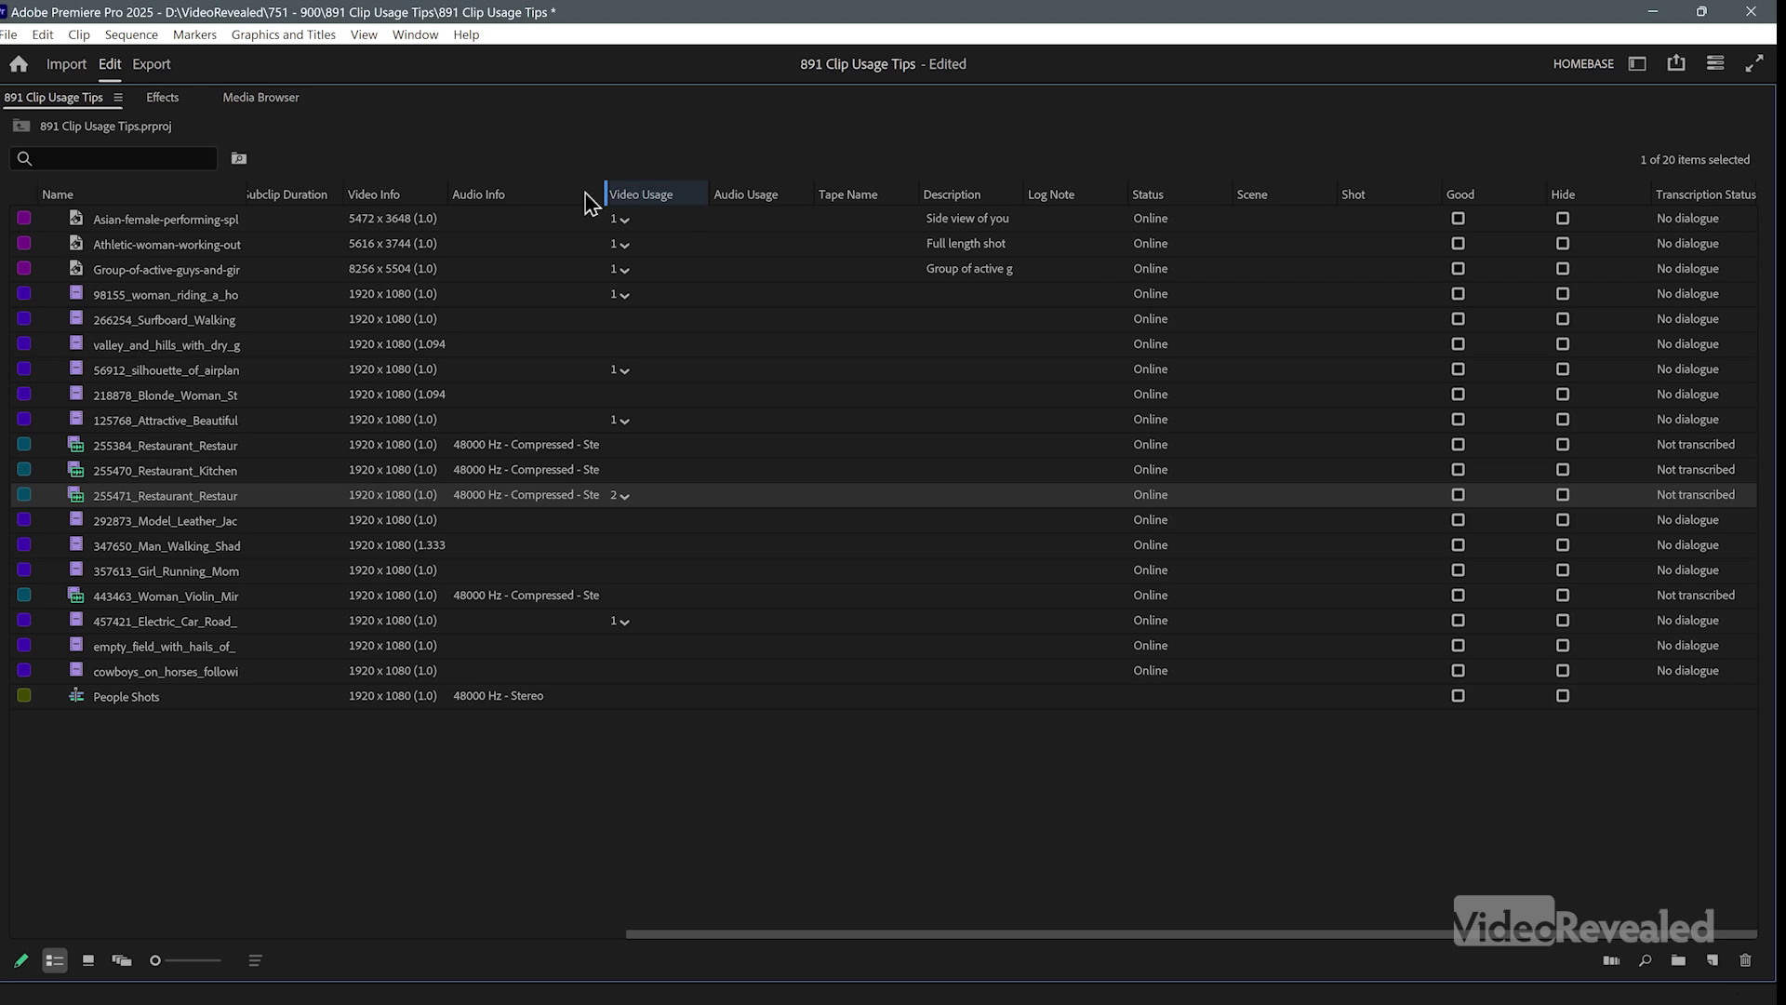
{"action": "scroll", "coordinate": [251, 206], "scroll_direction": "left", "scroll_amount": 5}
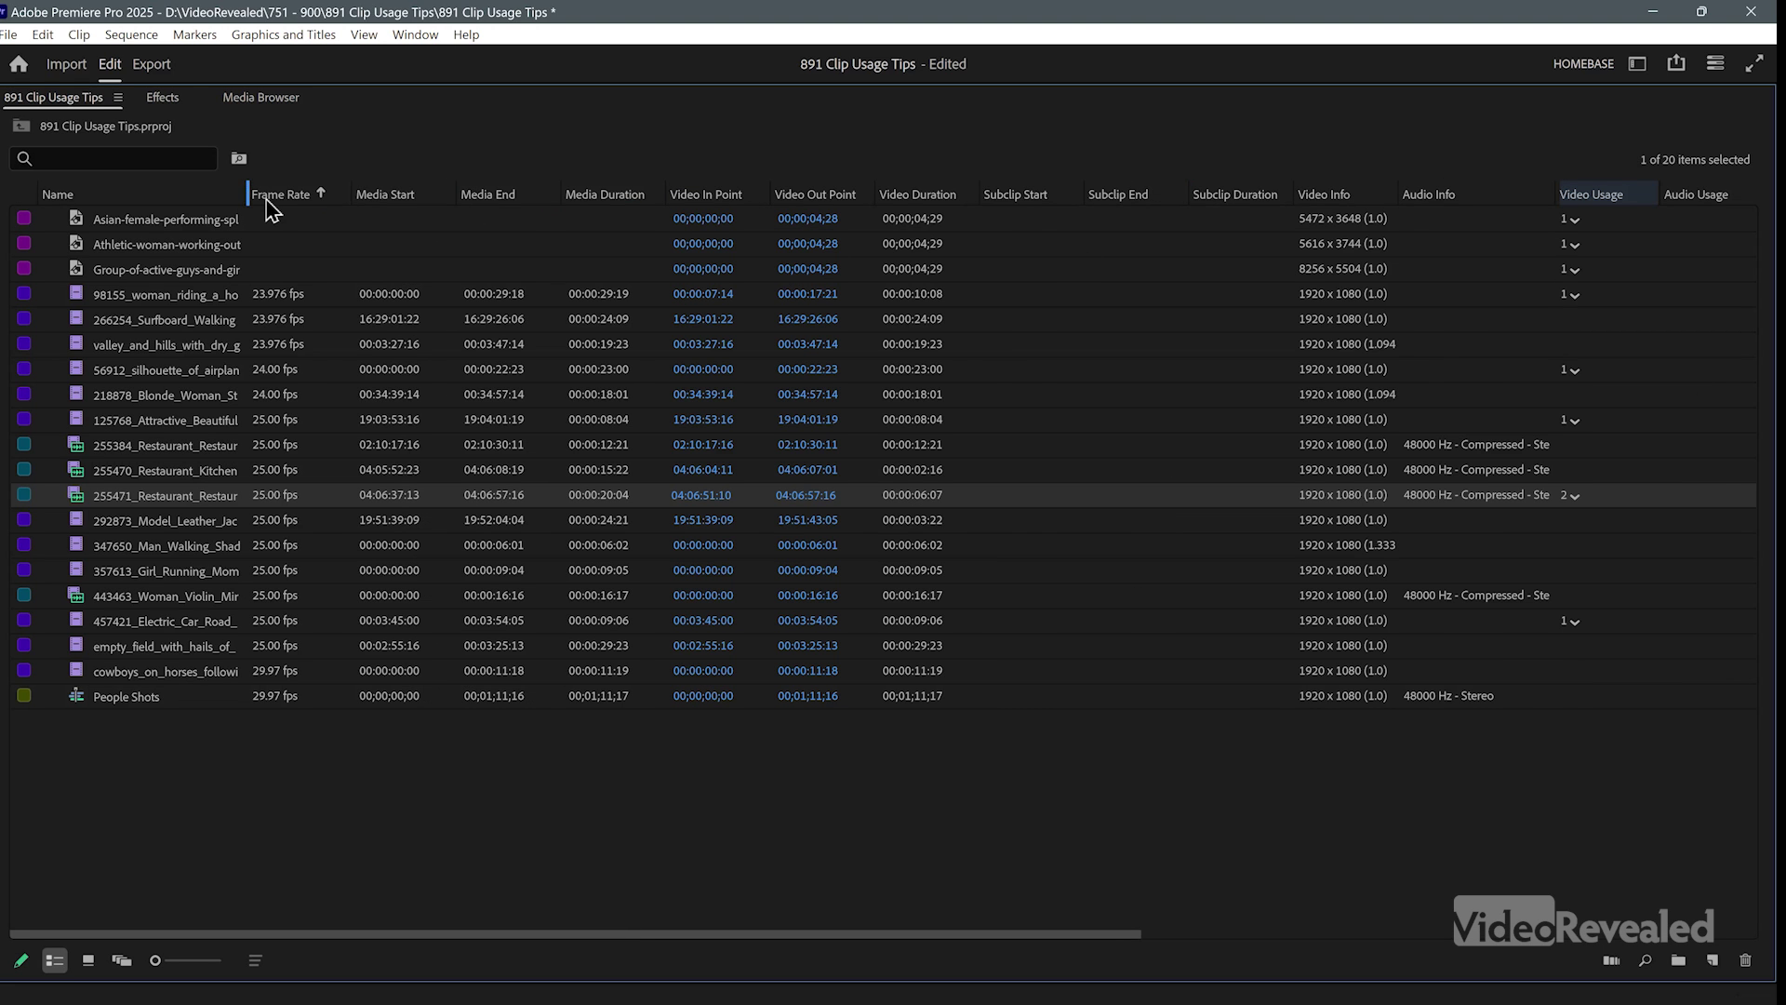
{"action": "left_click_drag", "start_coordinate": [267, 200], "coordinate": [265, 206]}
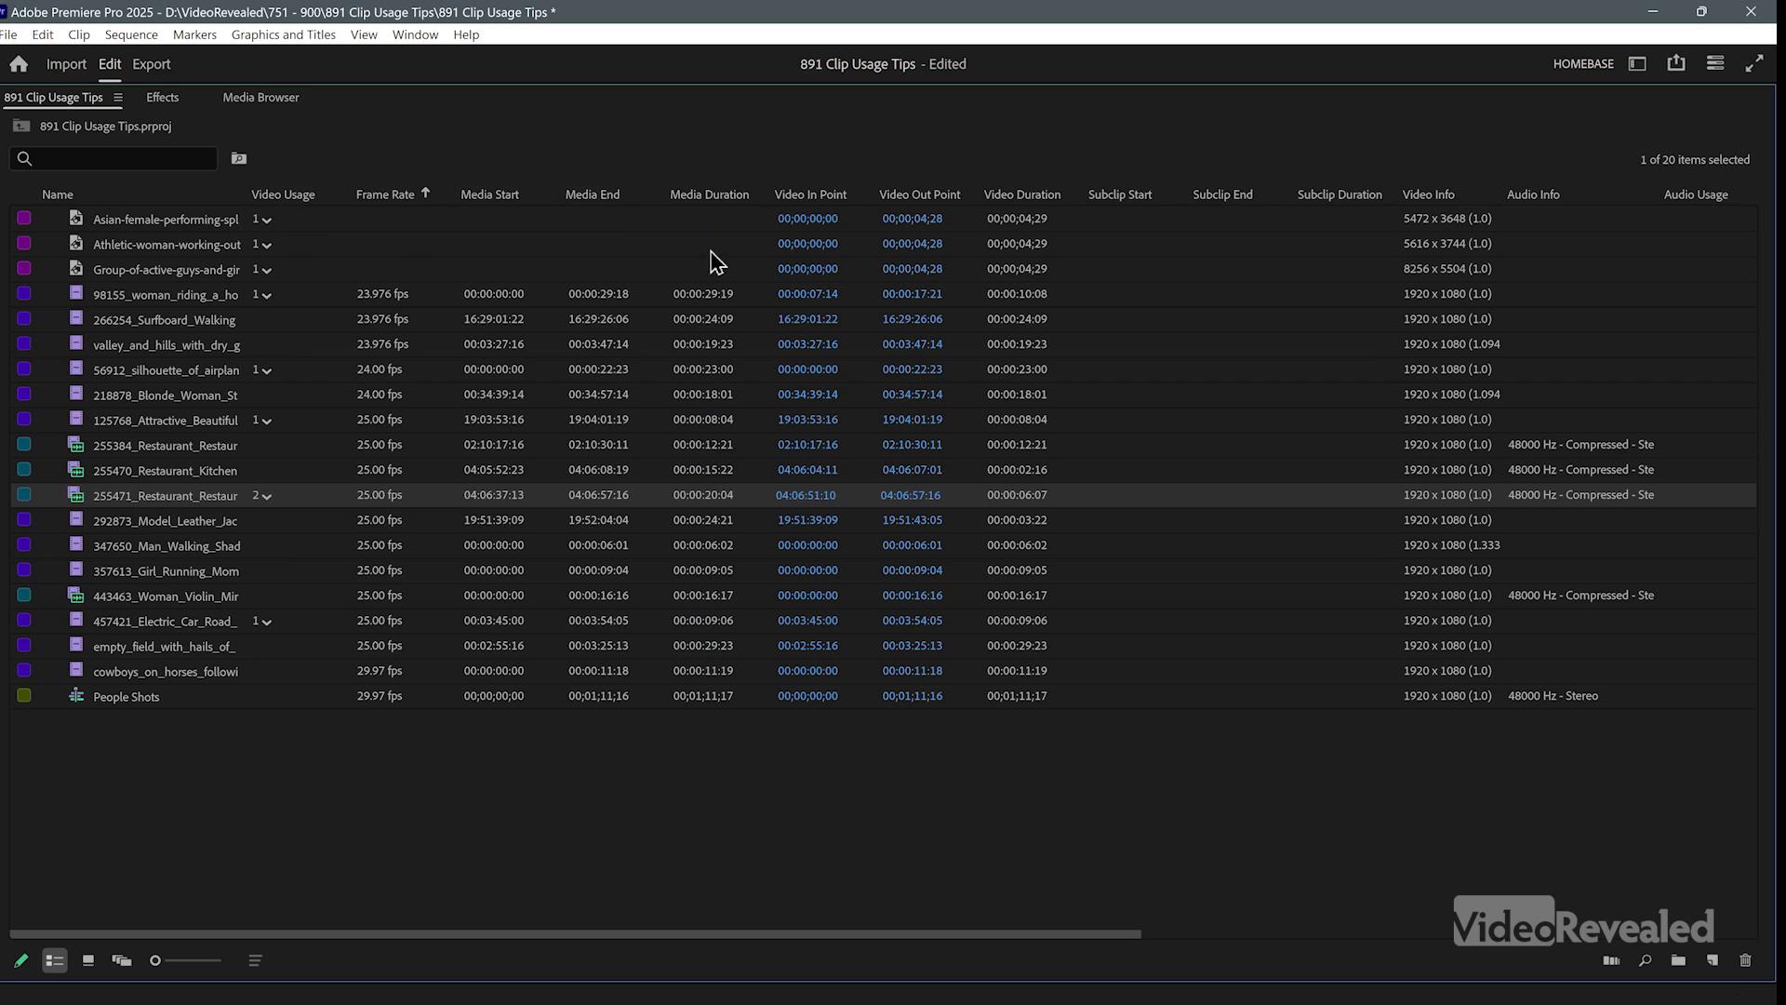
{"action": "left_click_drag", "start_coordinate": [1697, 195], "coordinate": [1619, 194]}
{"action": "left_click_drag", "start_coordinate": [333, 204], "coordinate": [335, 207]}
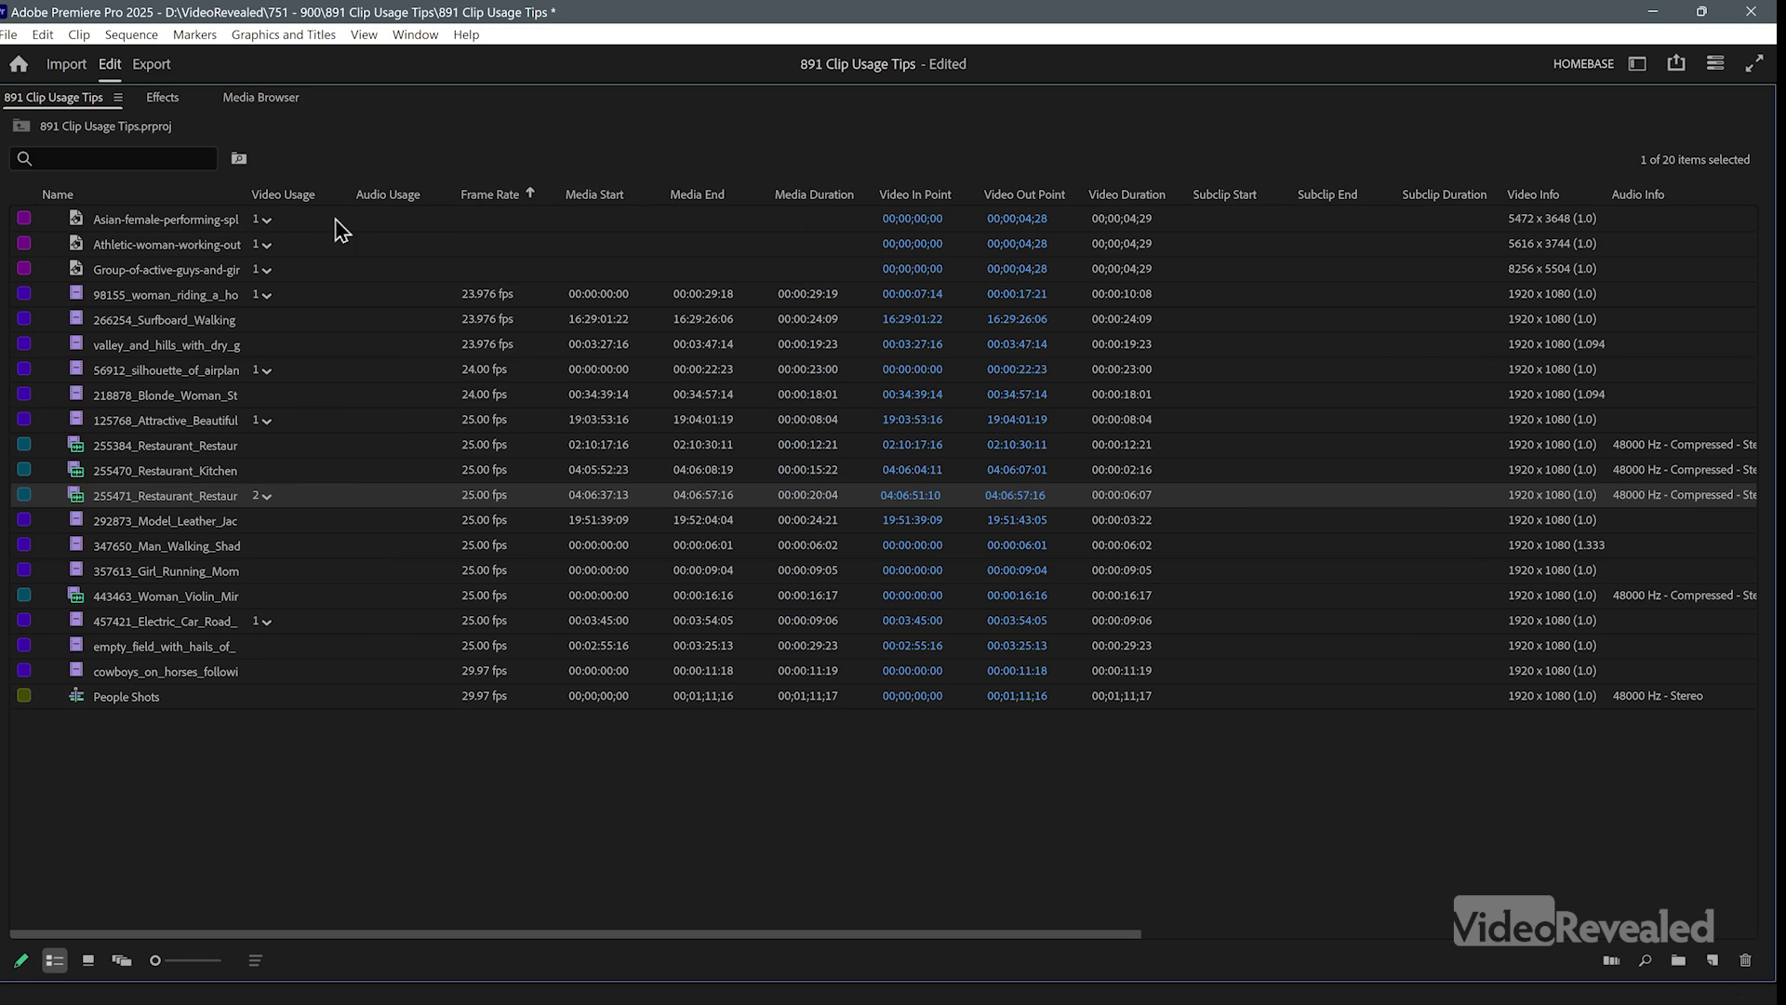
Restore the Project panel, then use the 255471 clip's usage count of 2 to jump to 00;01;03;18
{"action": "double_click", "coordinate": [66, 99]}
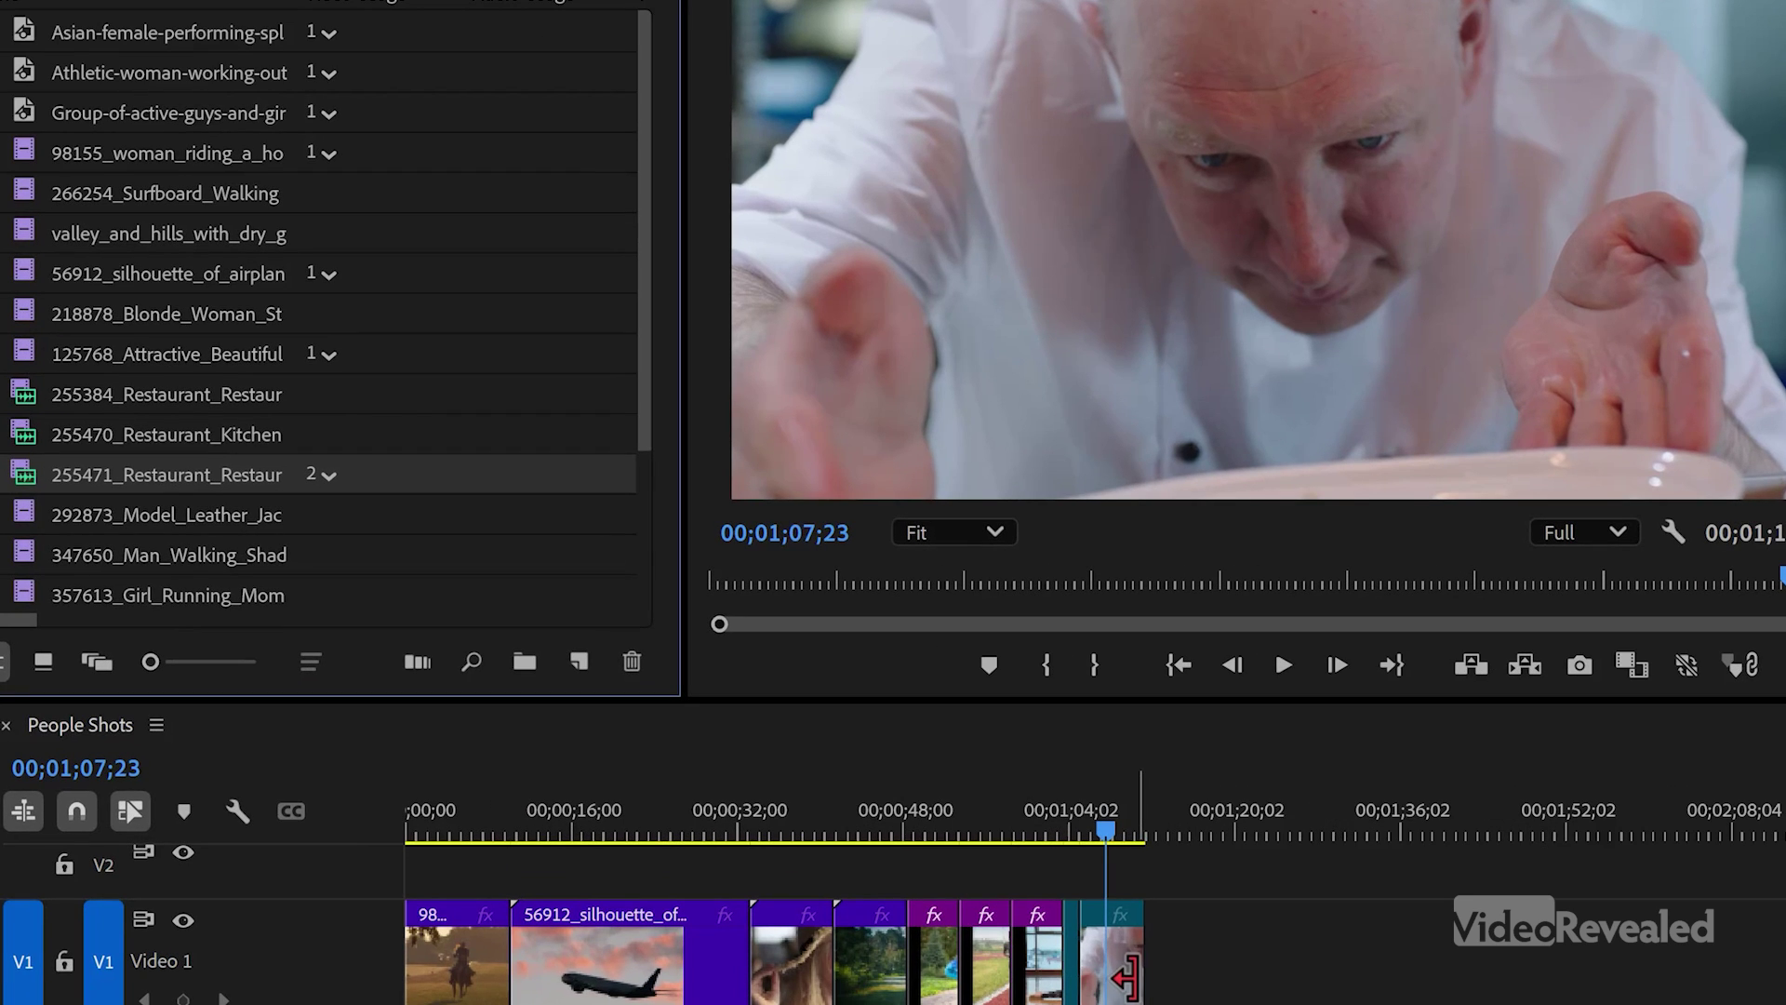
{"action": "left_click", "coordinate": [1113, 982]}
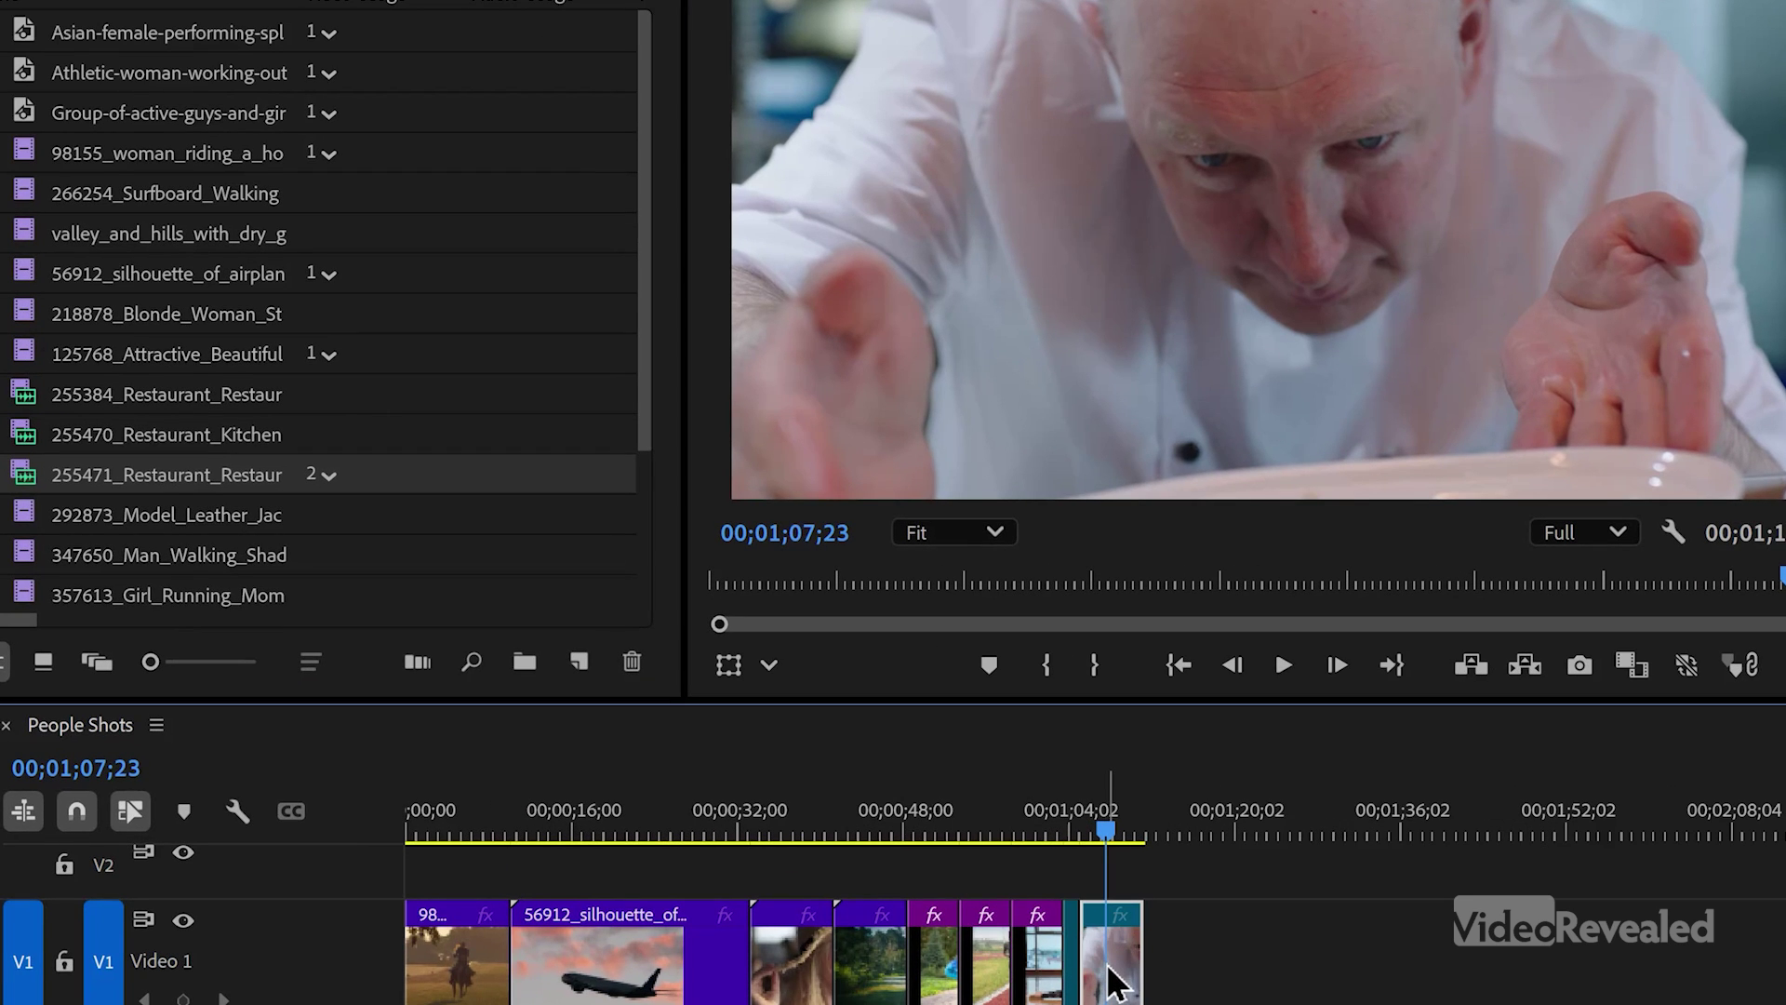
{"action": "double_click", "coordinate": [1107, 999]}
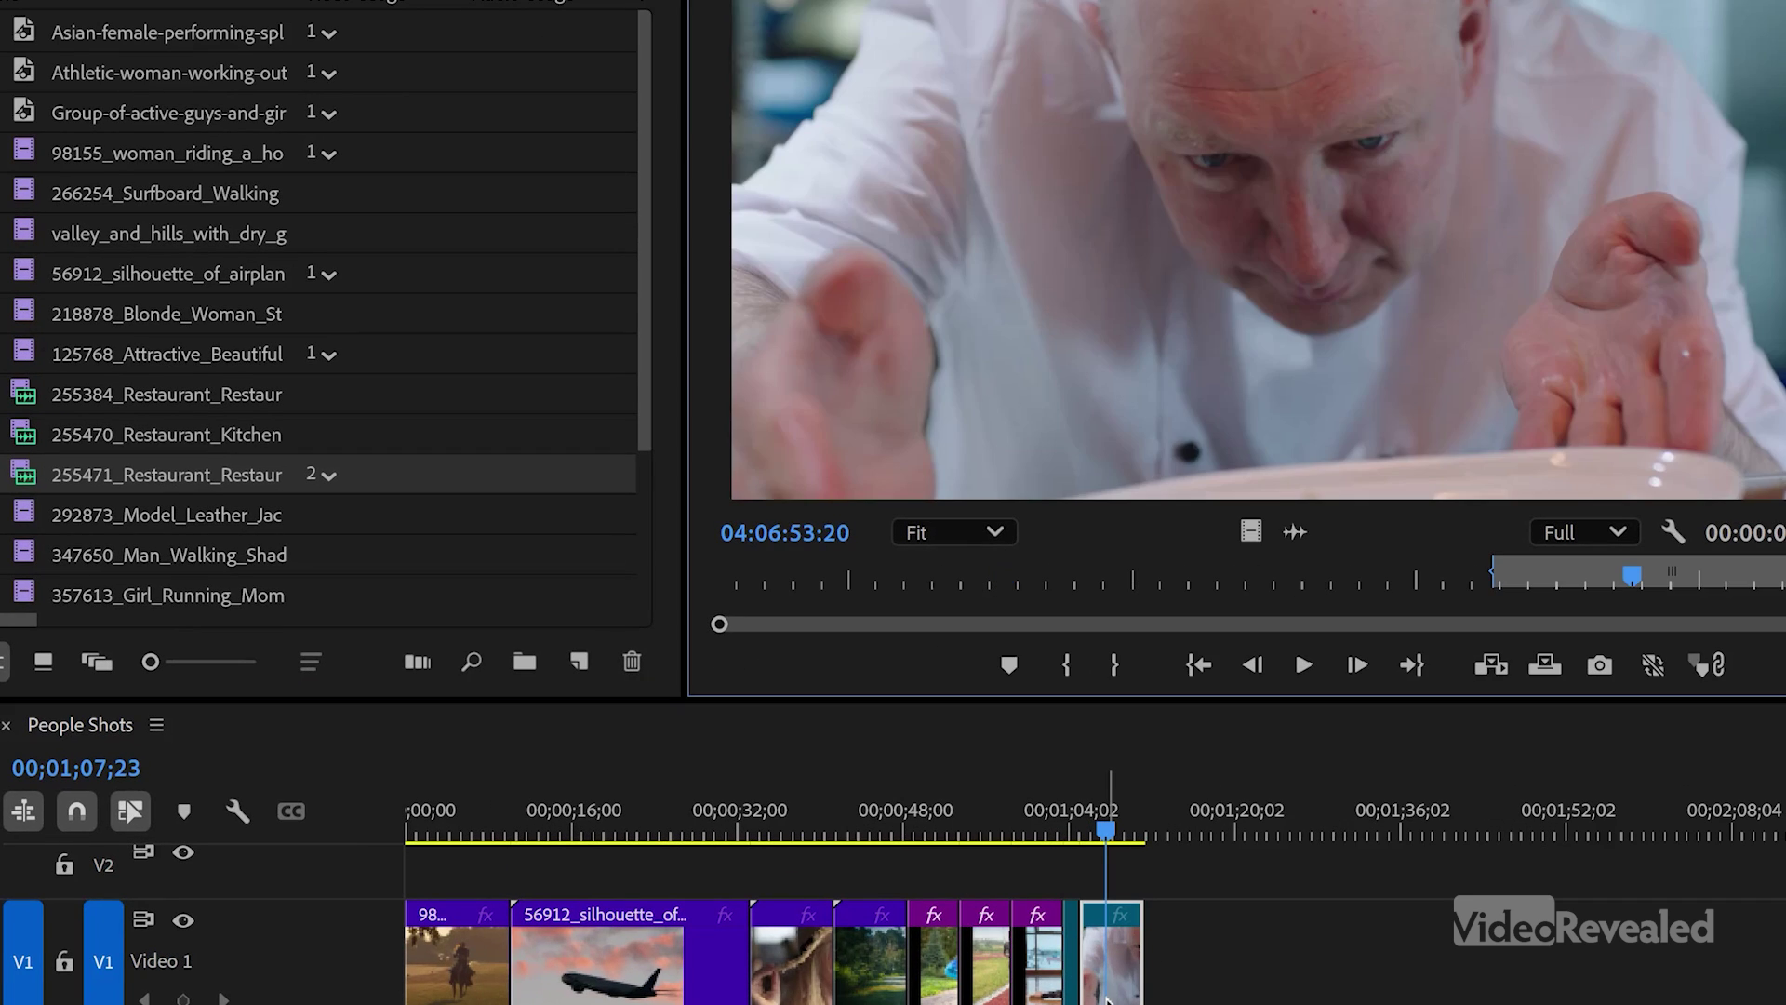
{"action": "right_click", "coordinate": [1113, 947]}
{"action": "key", "text": "Escape"}
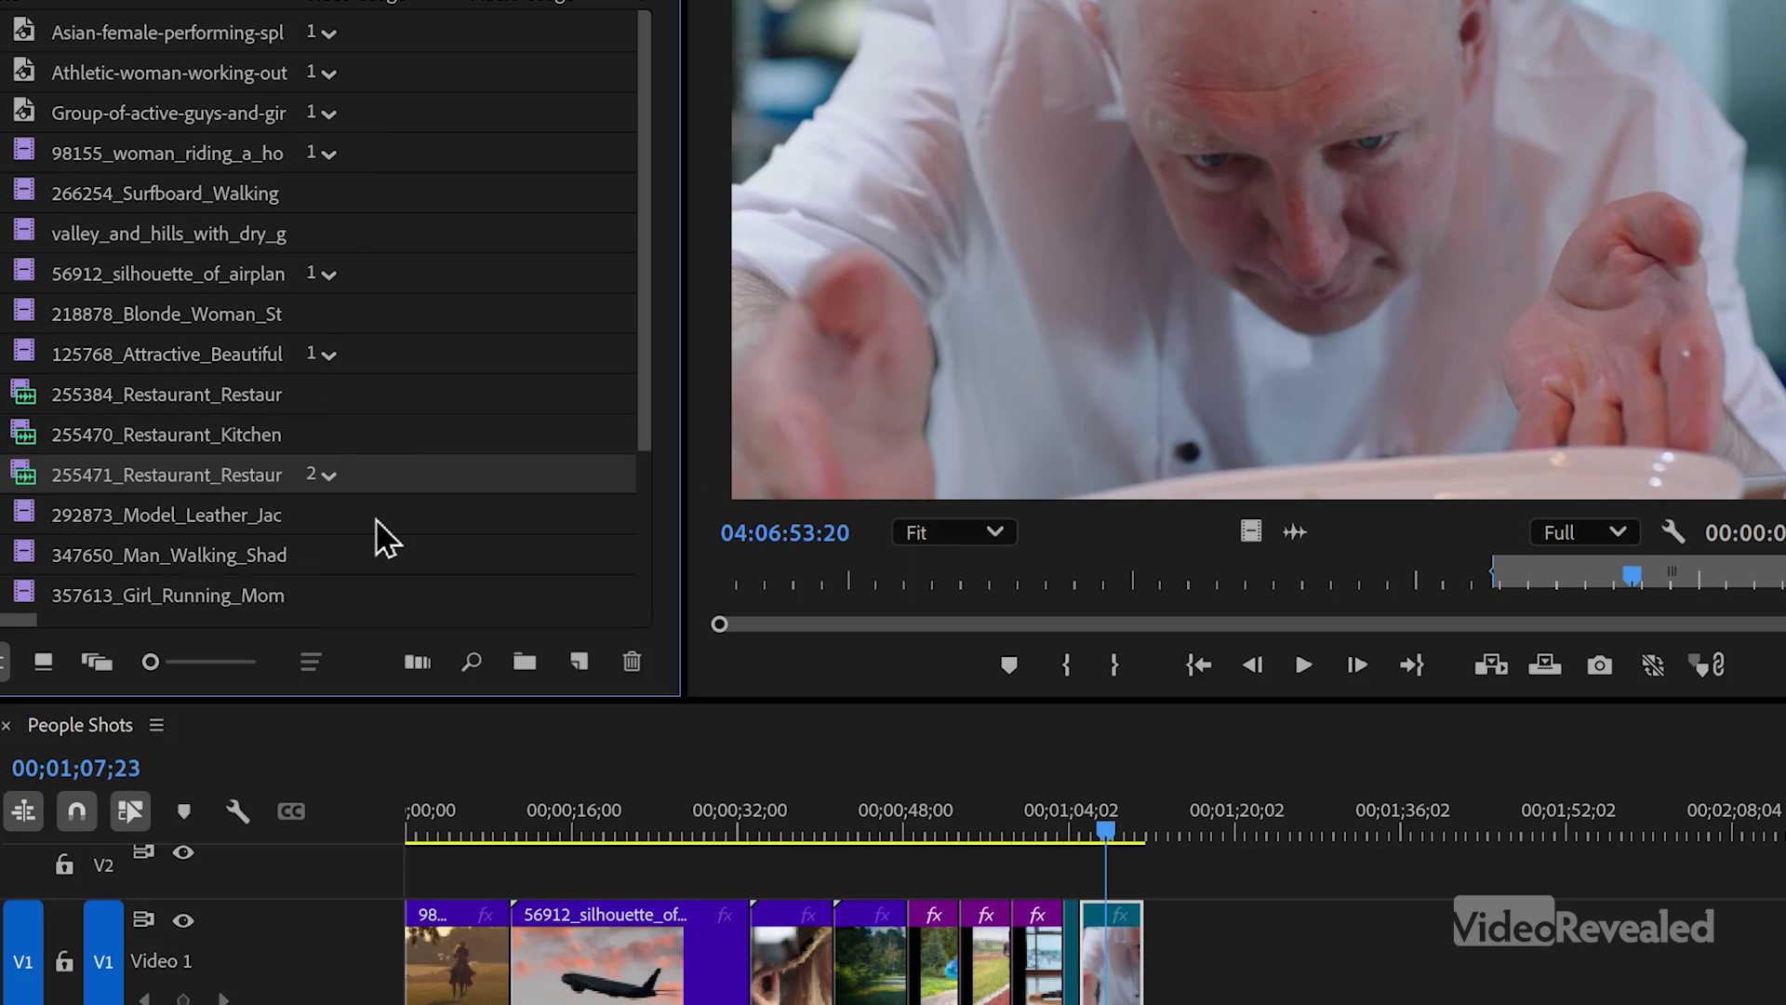
{"action": "left_click", "coordinate": [330, 476]}
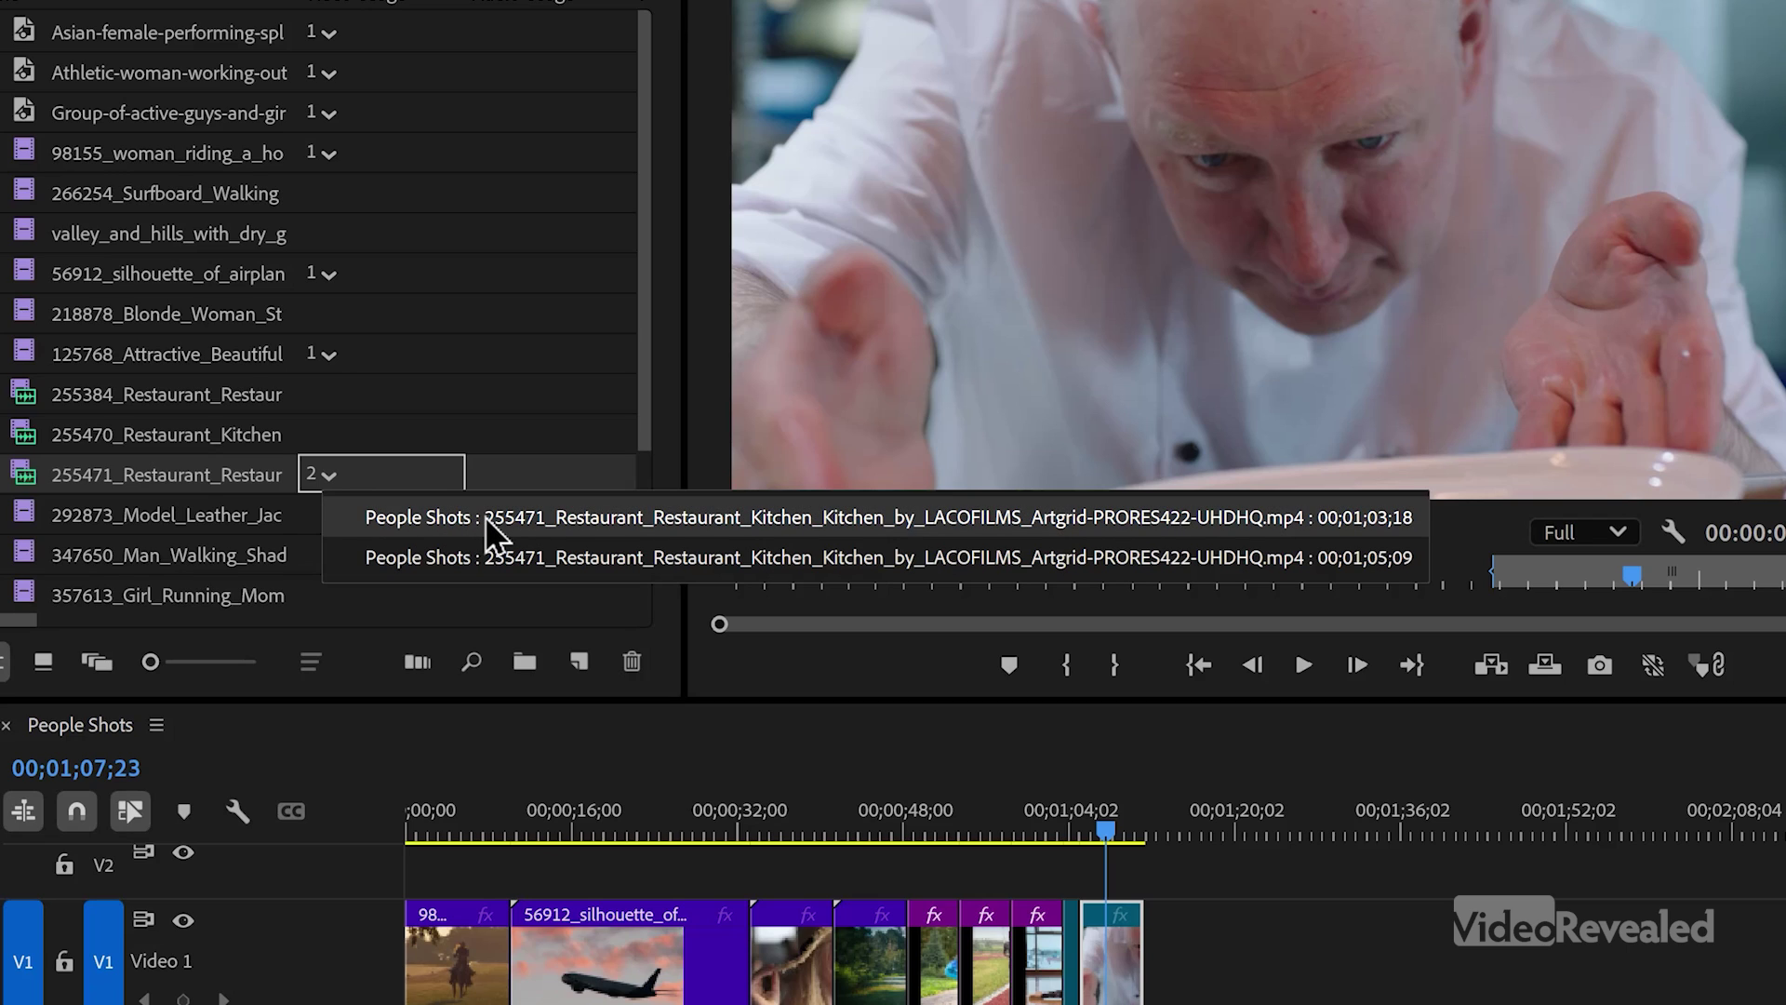
{"action": "left_click", "coordinate": [633, 519]}
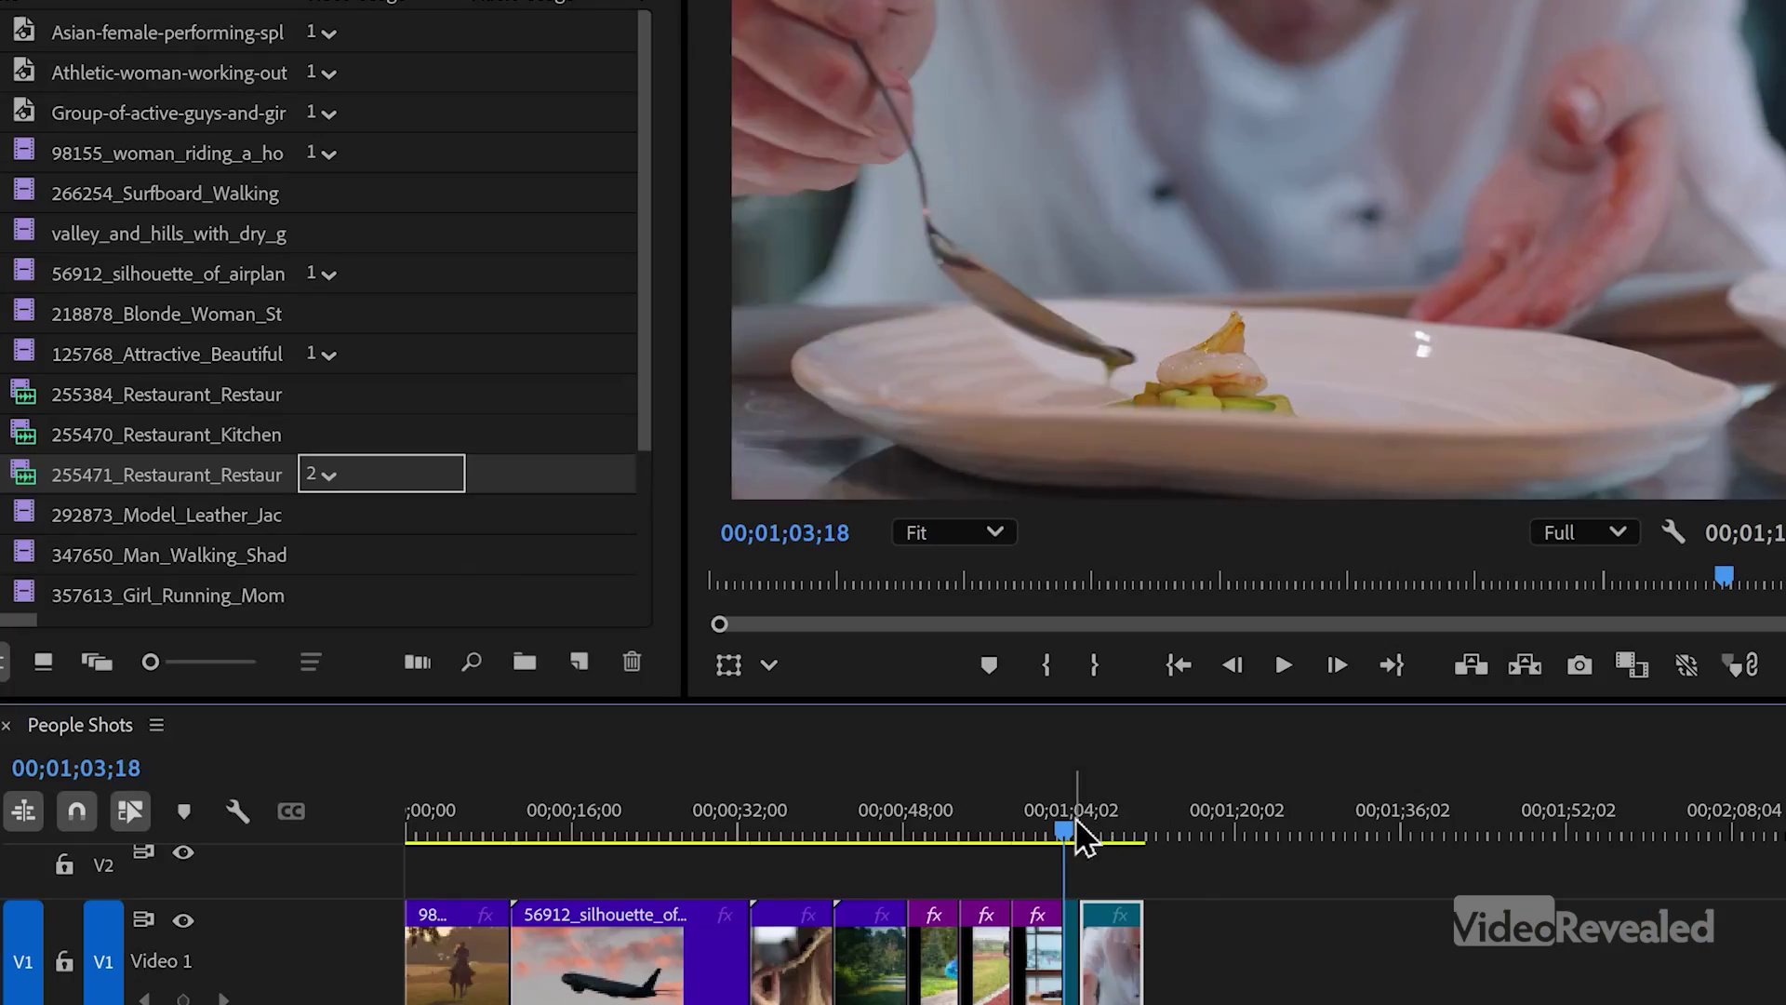
Drag the playhead to 00;01;06;20, inside the second 255471 chef clip
{"action": "mouse_move", "coordinate": [1076, 828]}
{"action": "left_mouse_down"}
{"action": "mouse_move", "coordinate": [1121, 837]}
{"action": "mouse_move", "coordinate": [1063, 835]}
{"action": "mouse_move", "coordinate": [1098, 834]}
{"action": "left_mouse_up"}
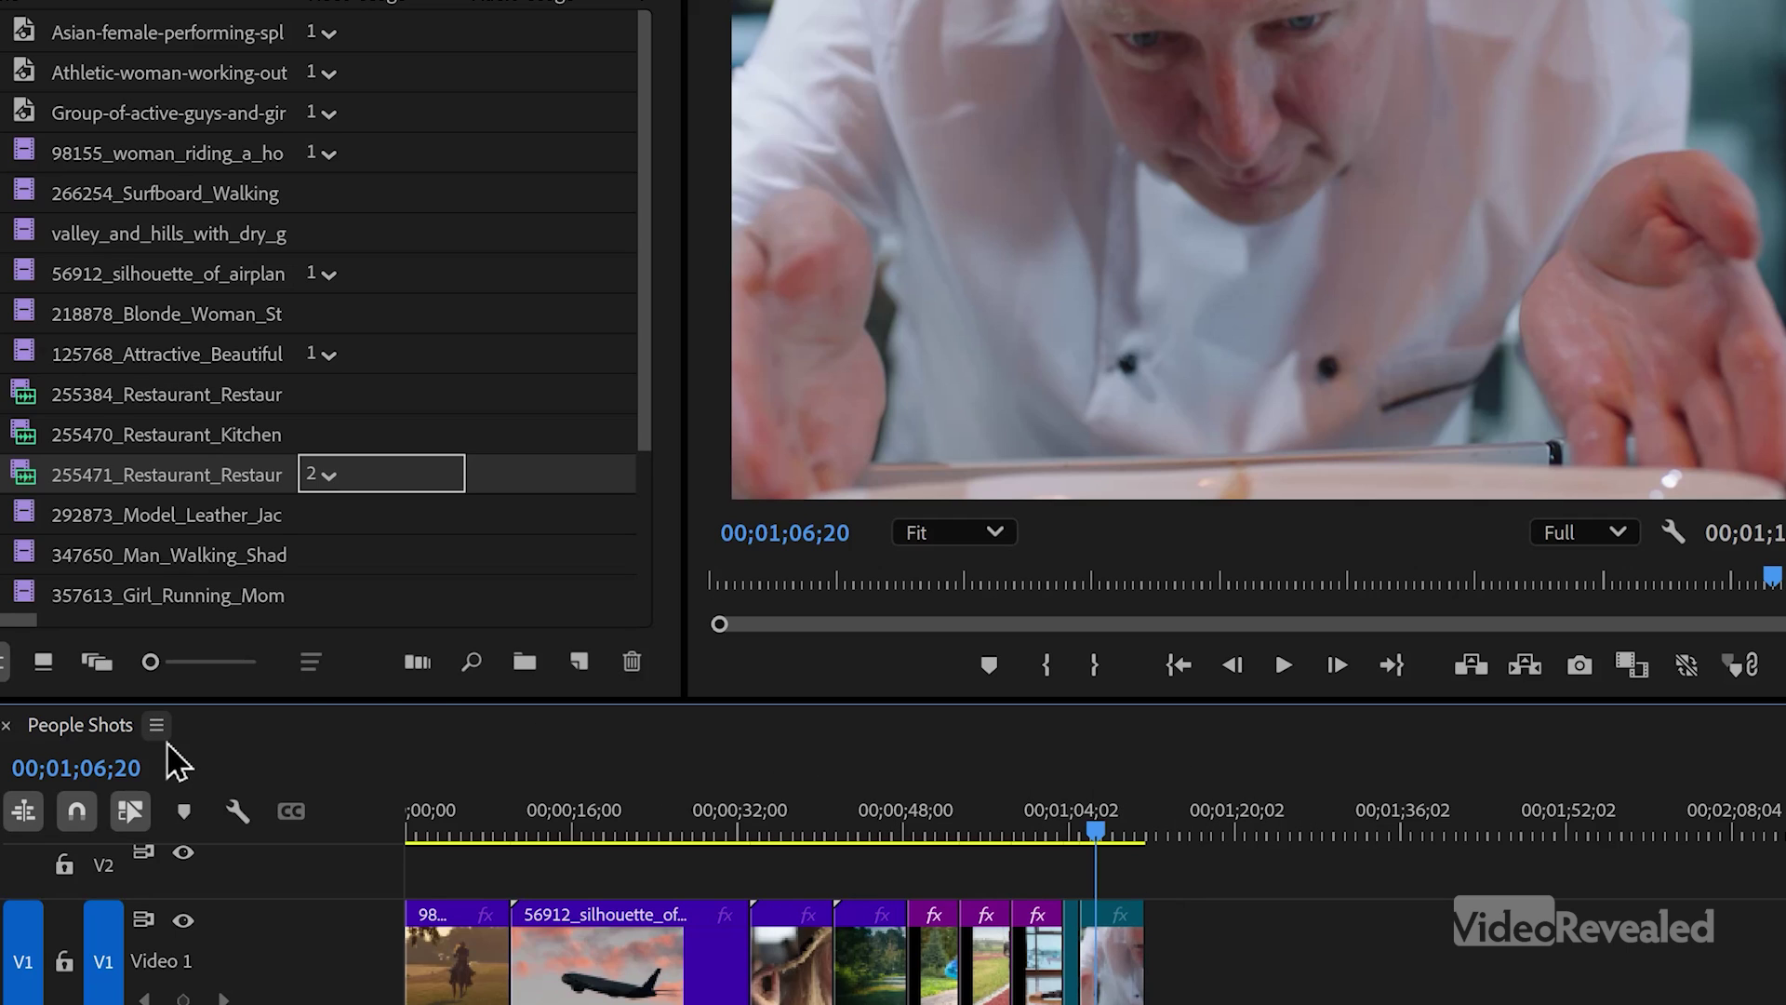
{"action": "left_click", "coordinate": [240, 815]}
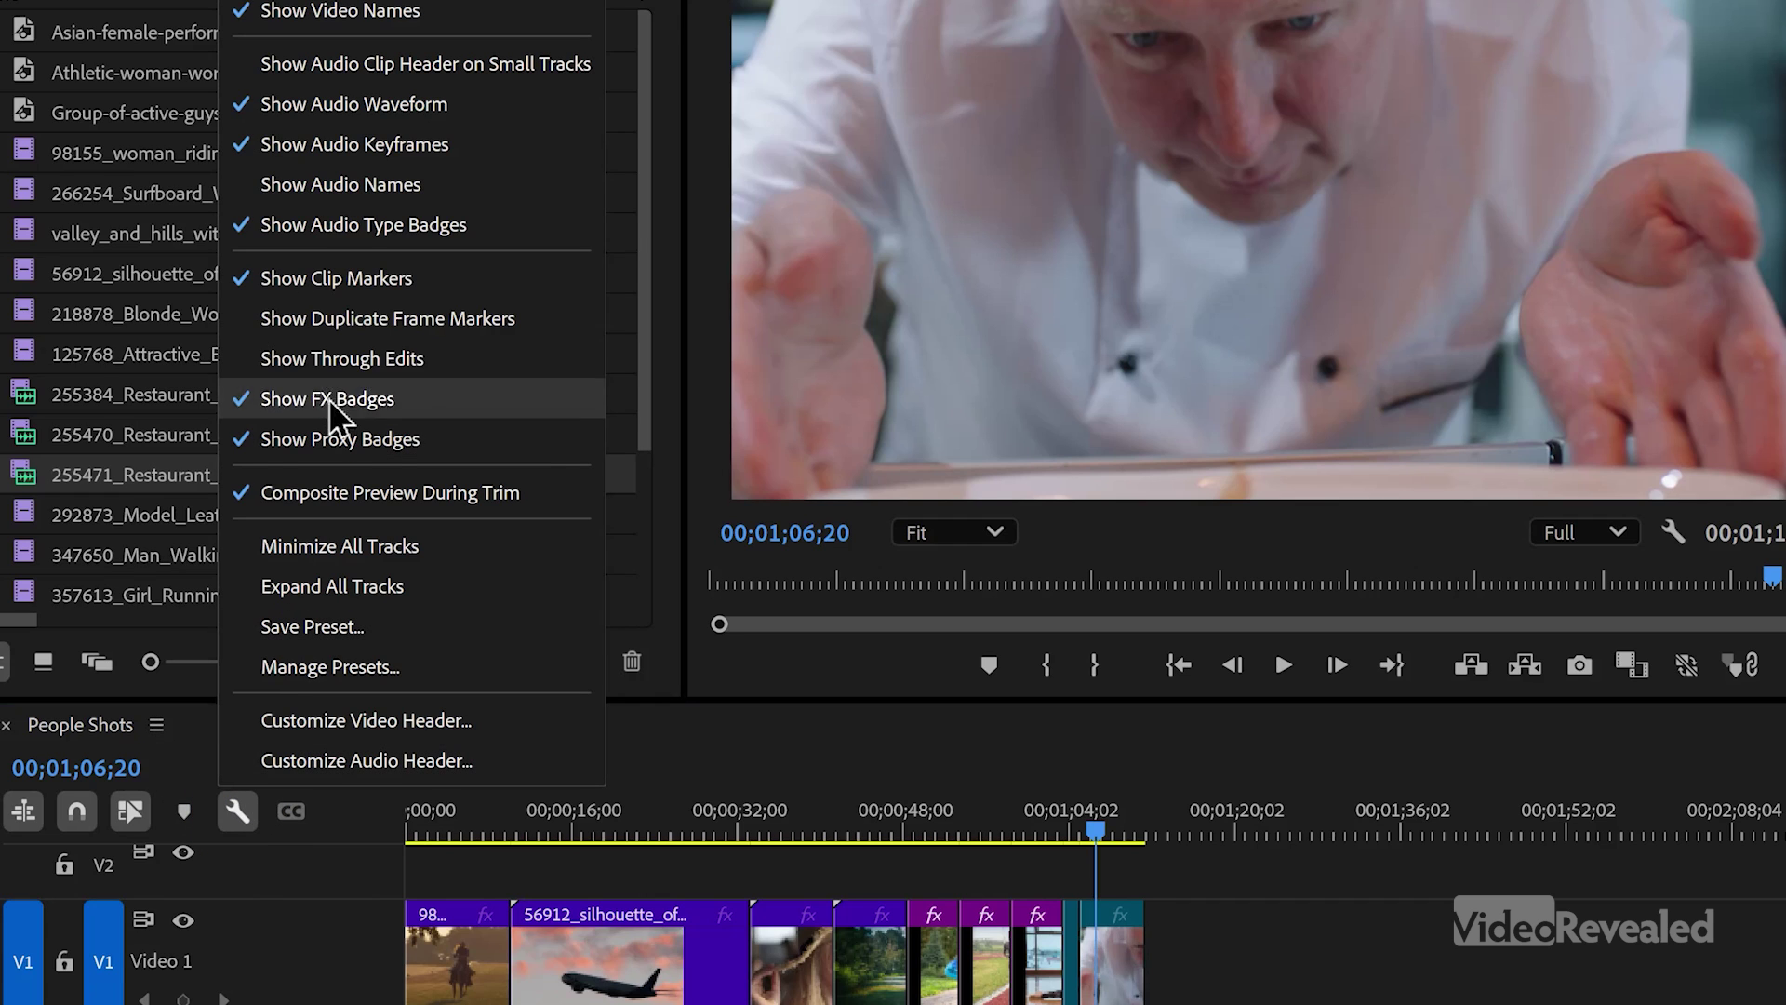
{"action": "left_click", "coordinate": [483, 316]}
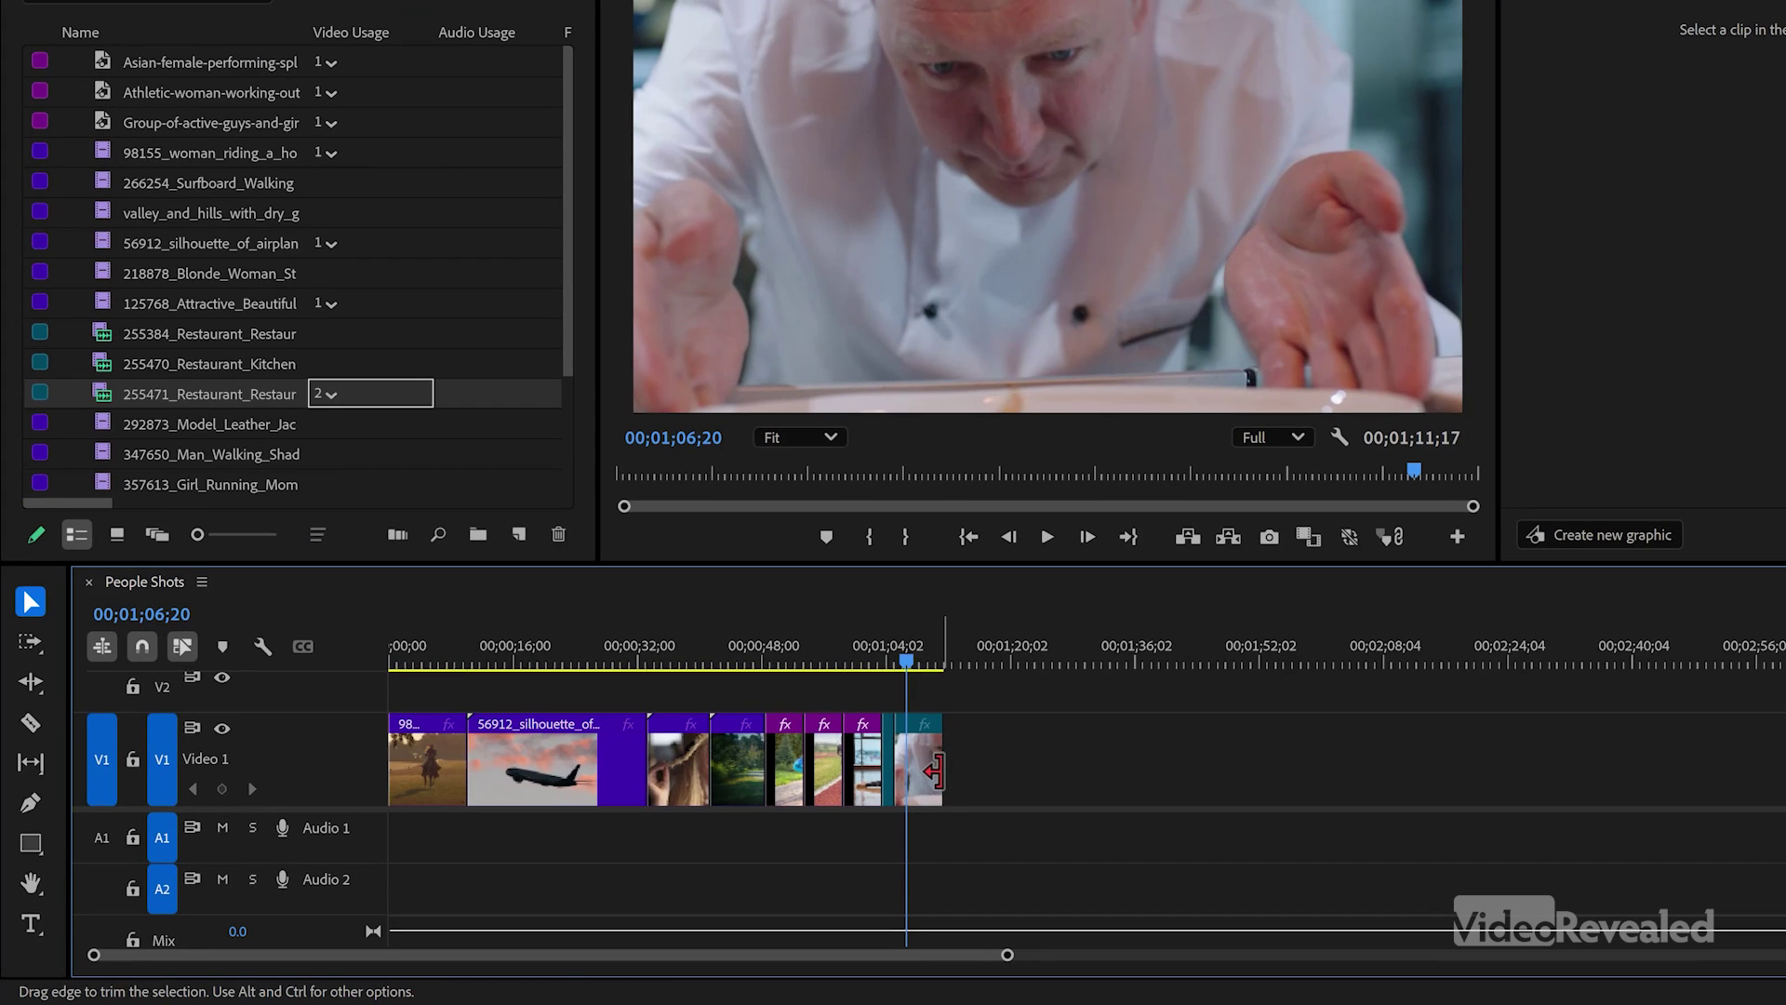
{"action": "key", "text": "="}
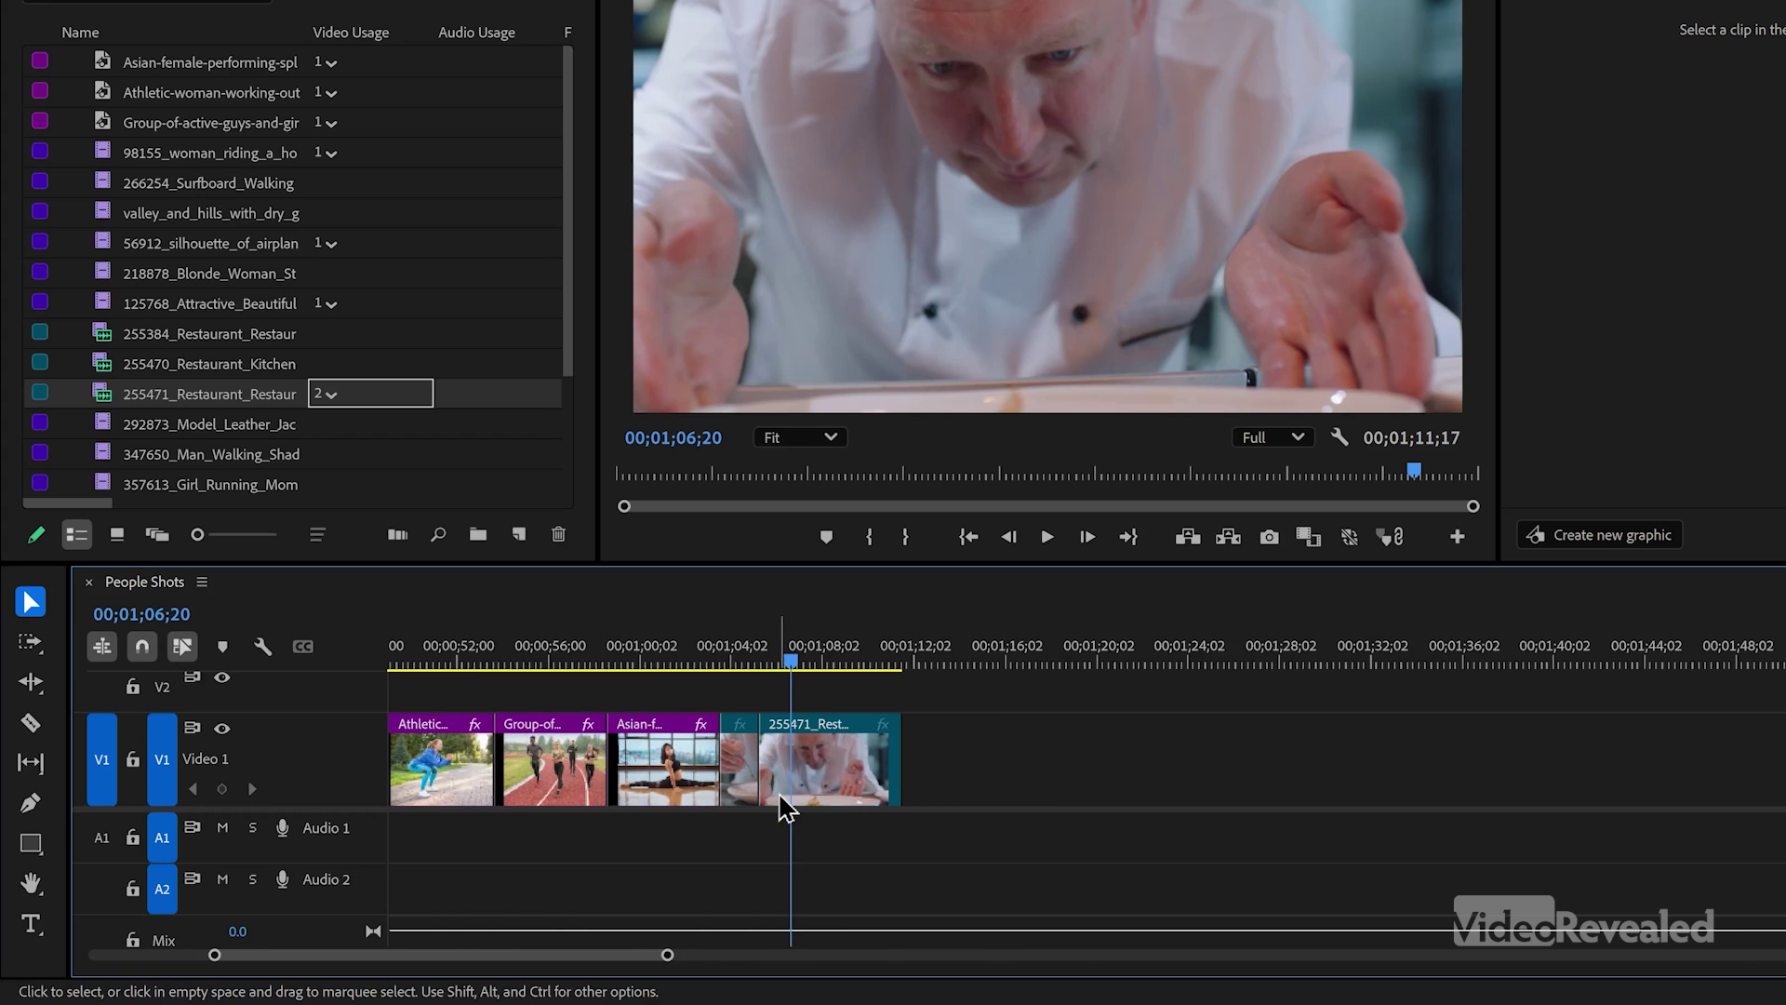
{"action": "key", "text": "="}
{"action": "scroll", "coordinate": [752, 862], "scroll_direction": "up", "scroll_amount": 5}
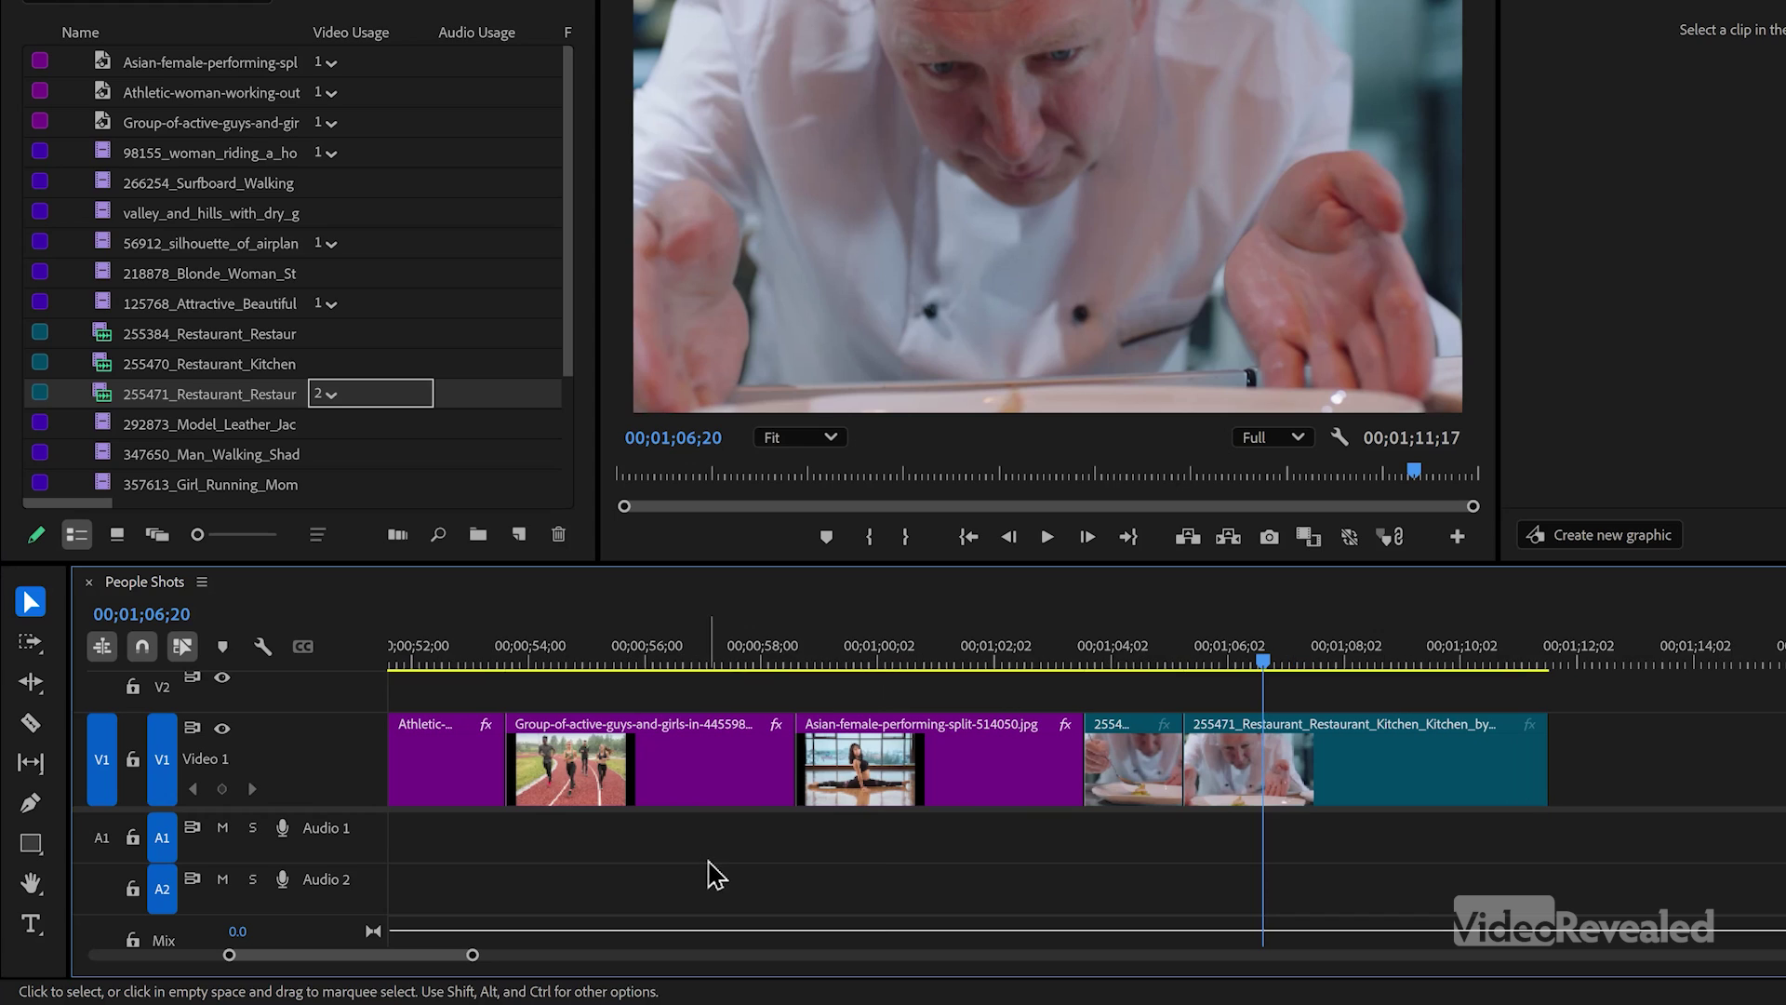
{"action": "scroll", "coordinate": [818, 842], "scroll_direction": "down", "scroll_amount": 2}
{"action": "left_click", "coordinate": [771, 768]}
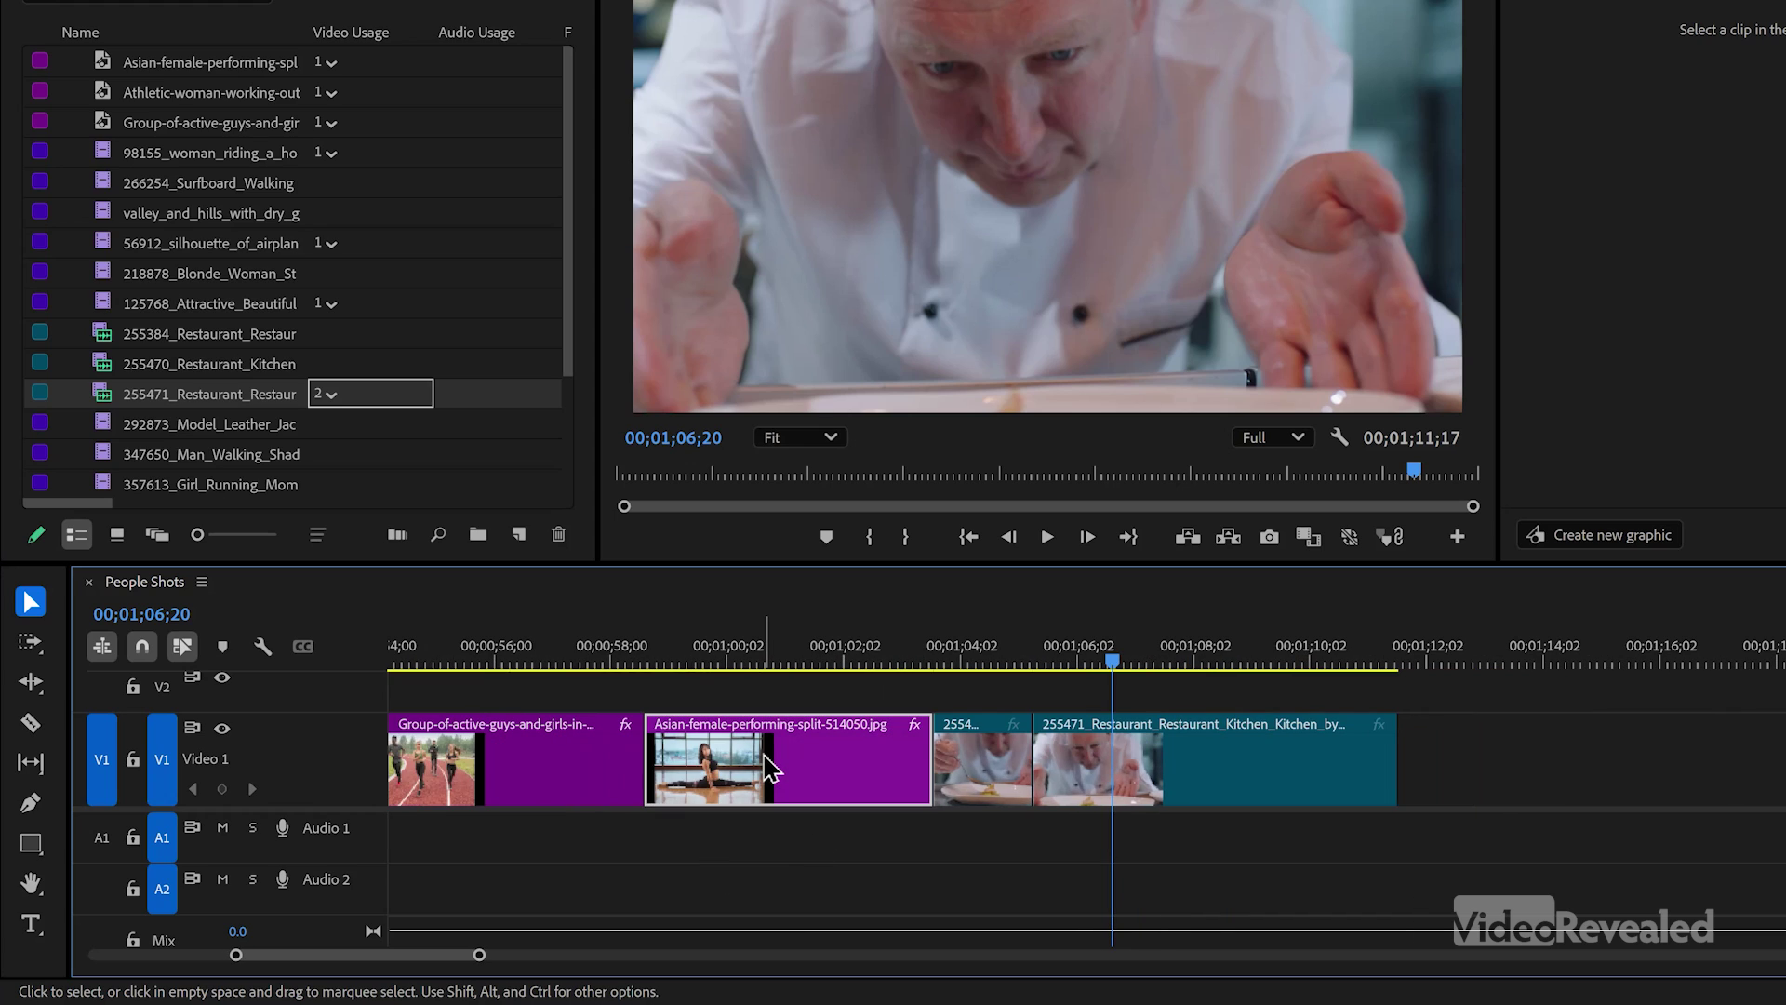
{"action": "left_click_drag", "start_coordinate": [770, 768], "coordinate": [1530, 745]}
{"action": "left_click", "coordinate": [1489, 837]}
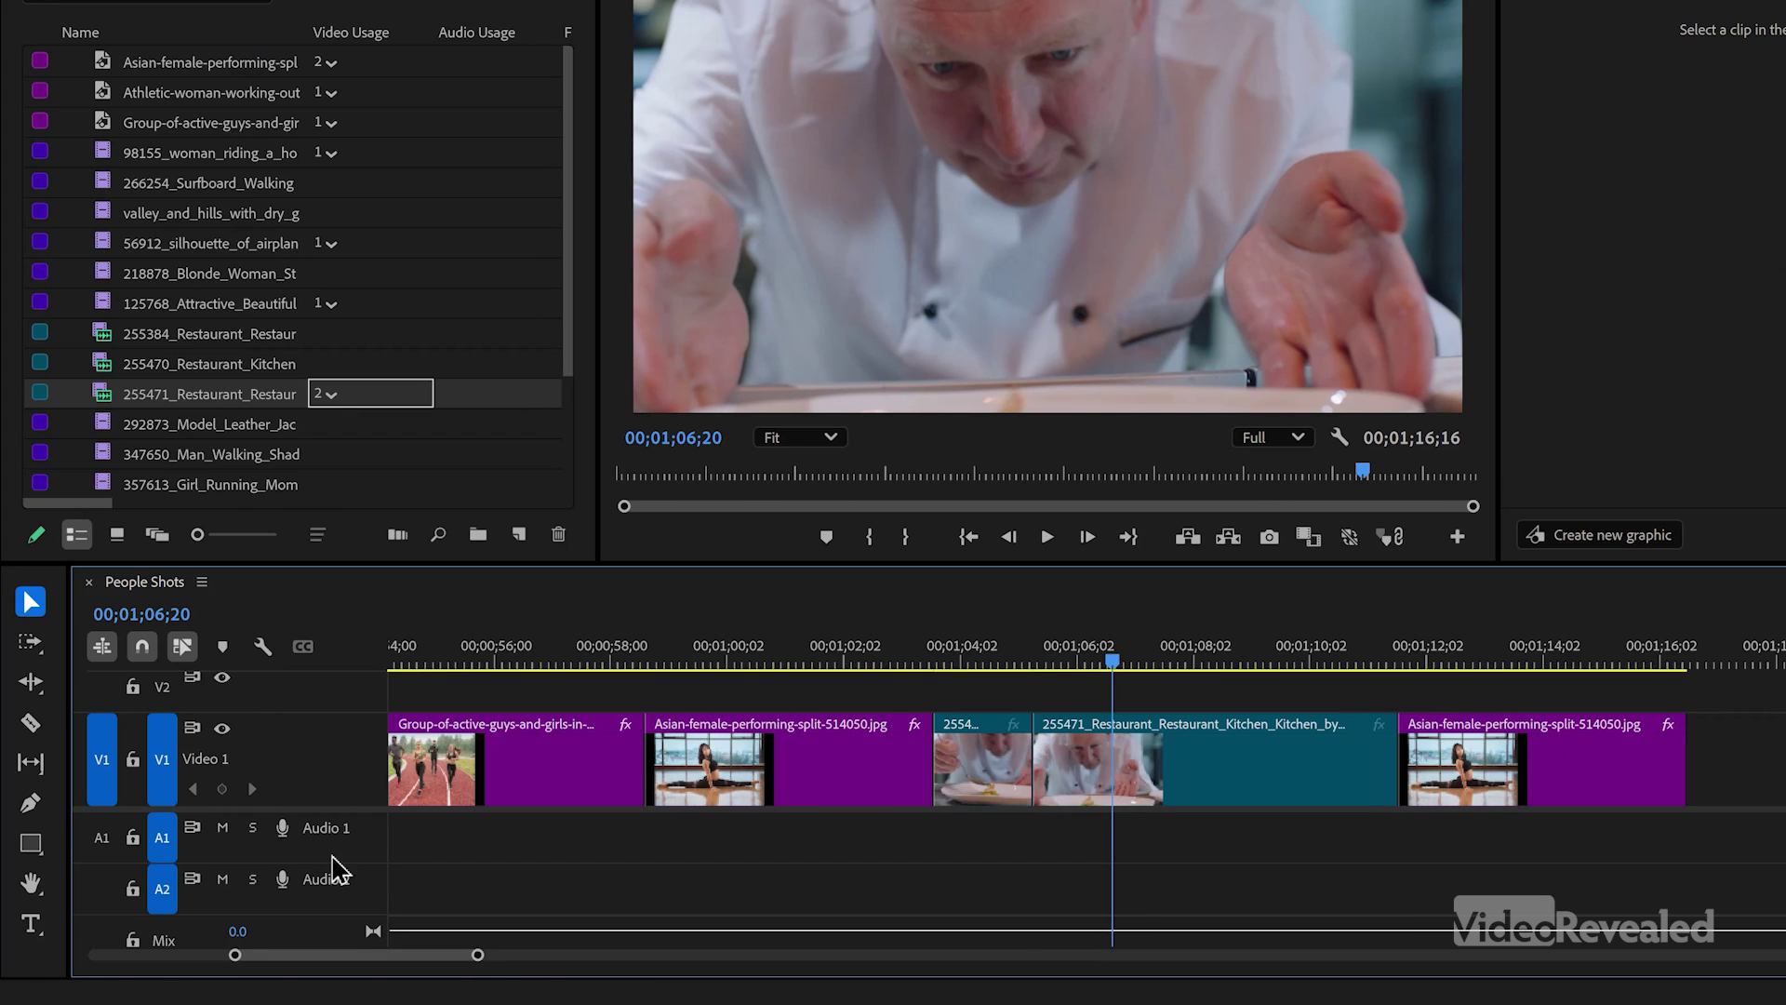
{"action": "left_click", "coordinate": [1479, 758]}
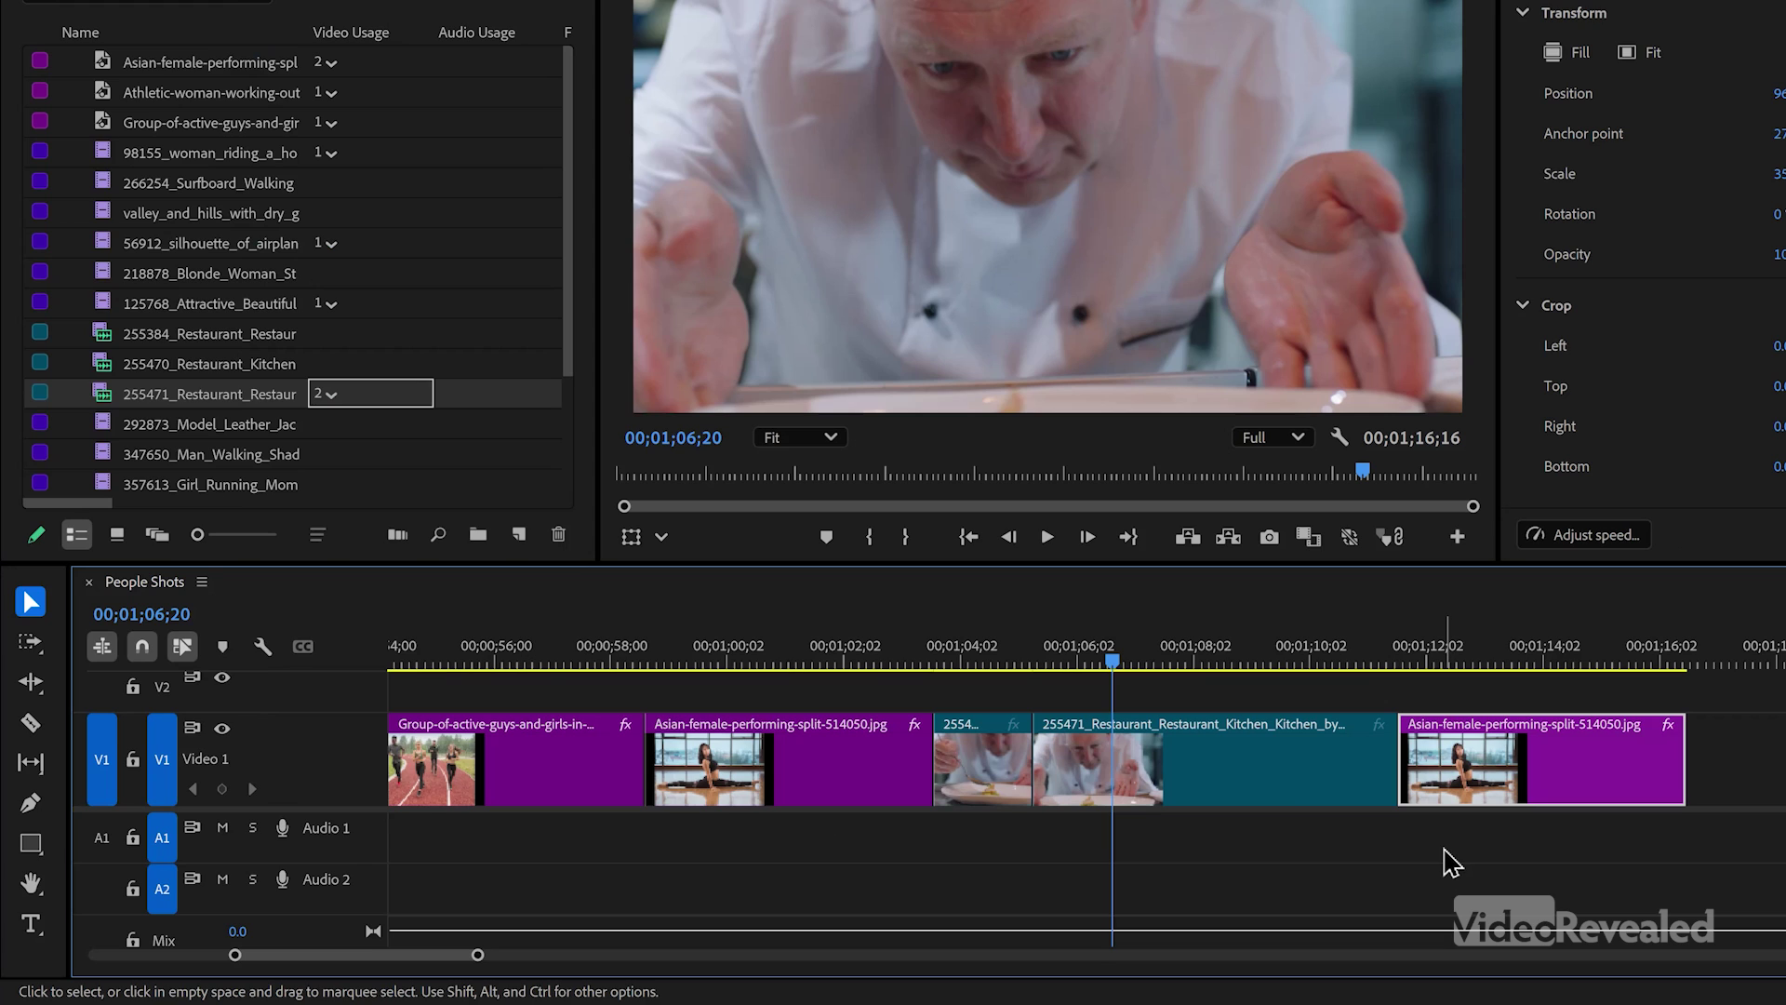
{"action": "key", "text": "Delete"}
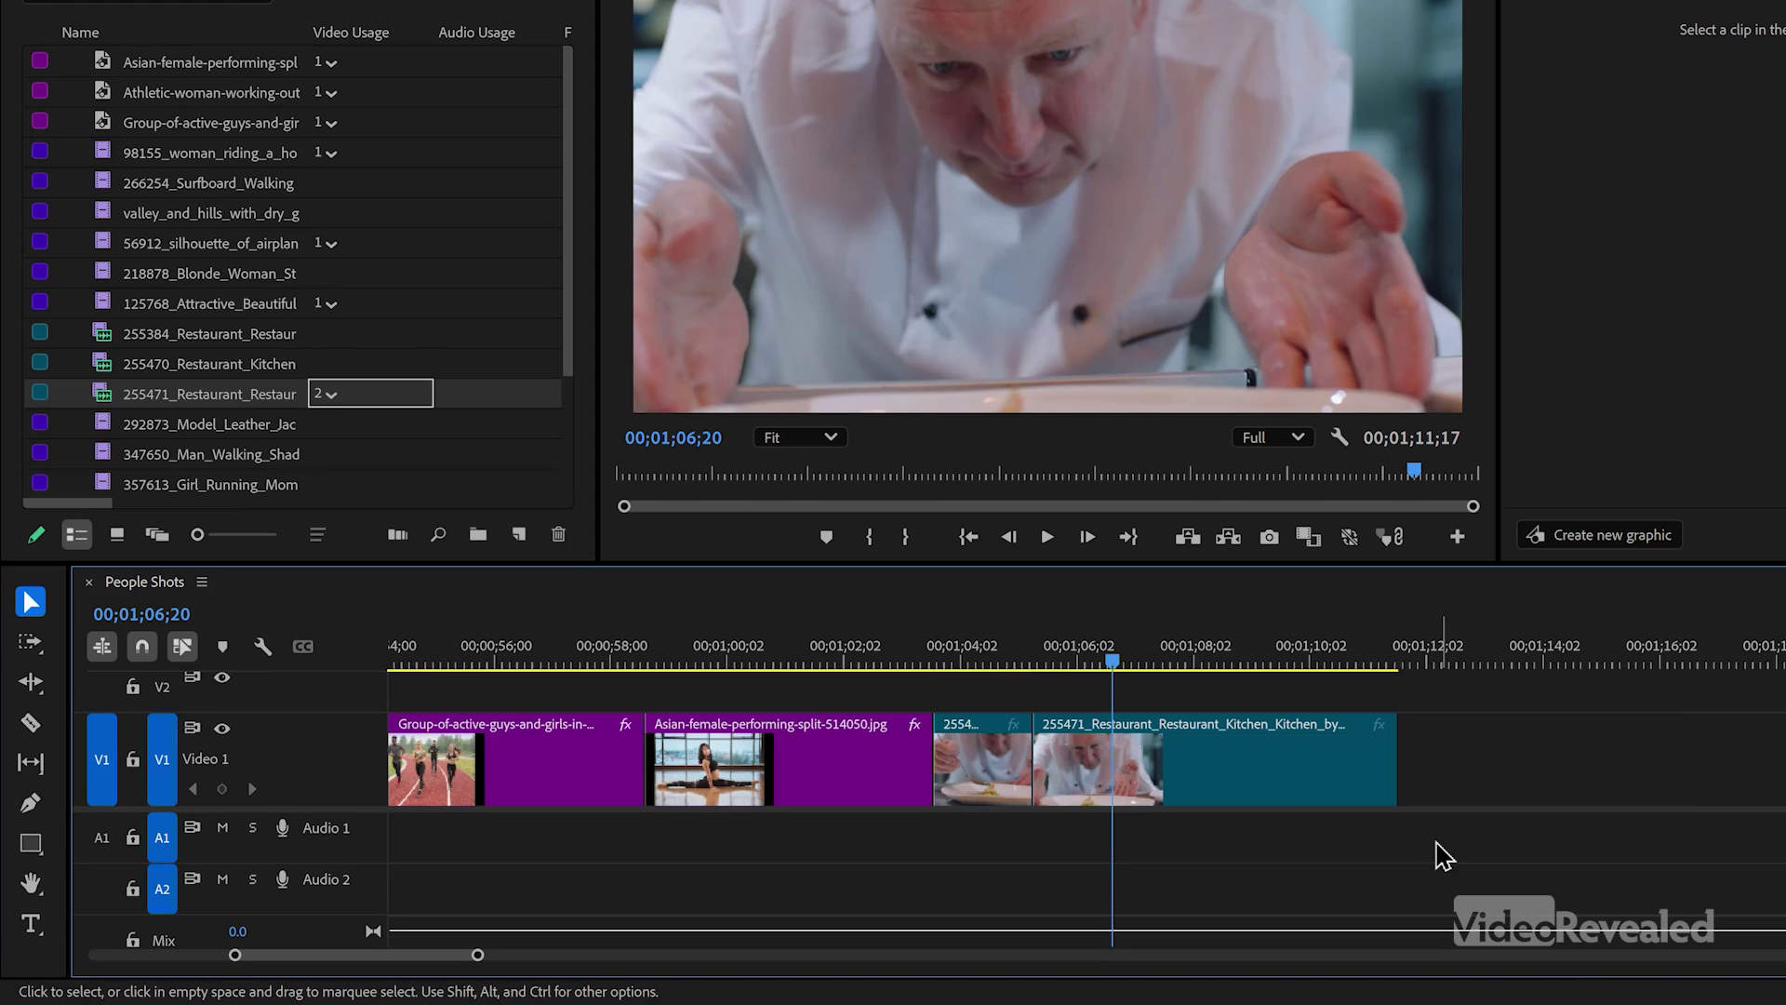
Alt-drag a copy of the first Electric_Car clip to the end of People Shots
{"action": "scroll", "coordinate": [963, 837], "scroll_direction": "down", "scroll_amount": 4}
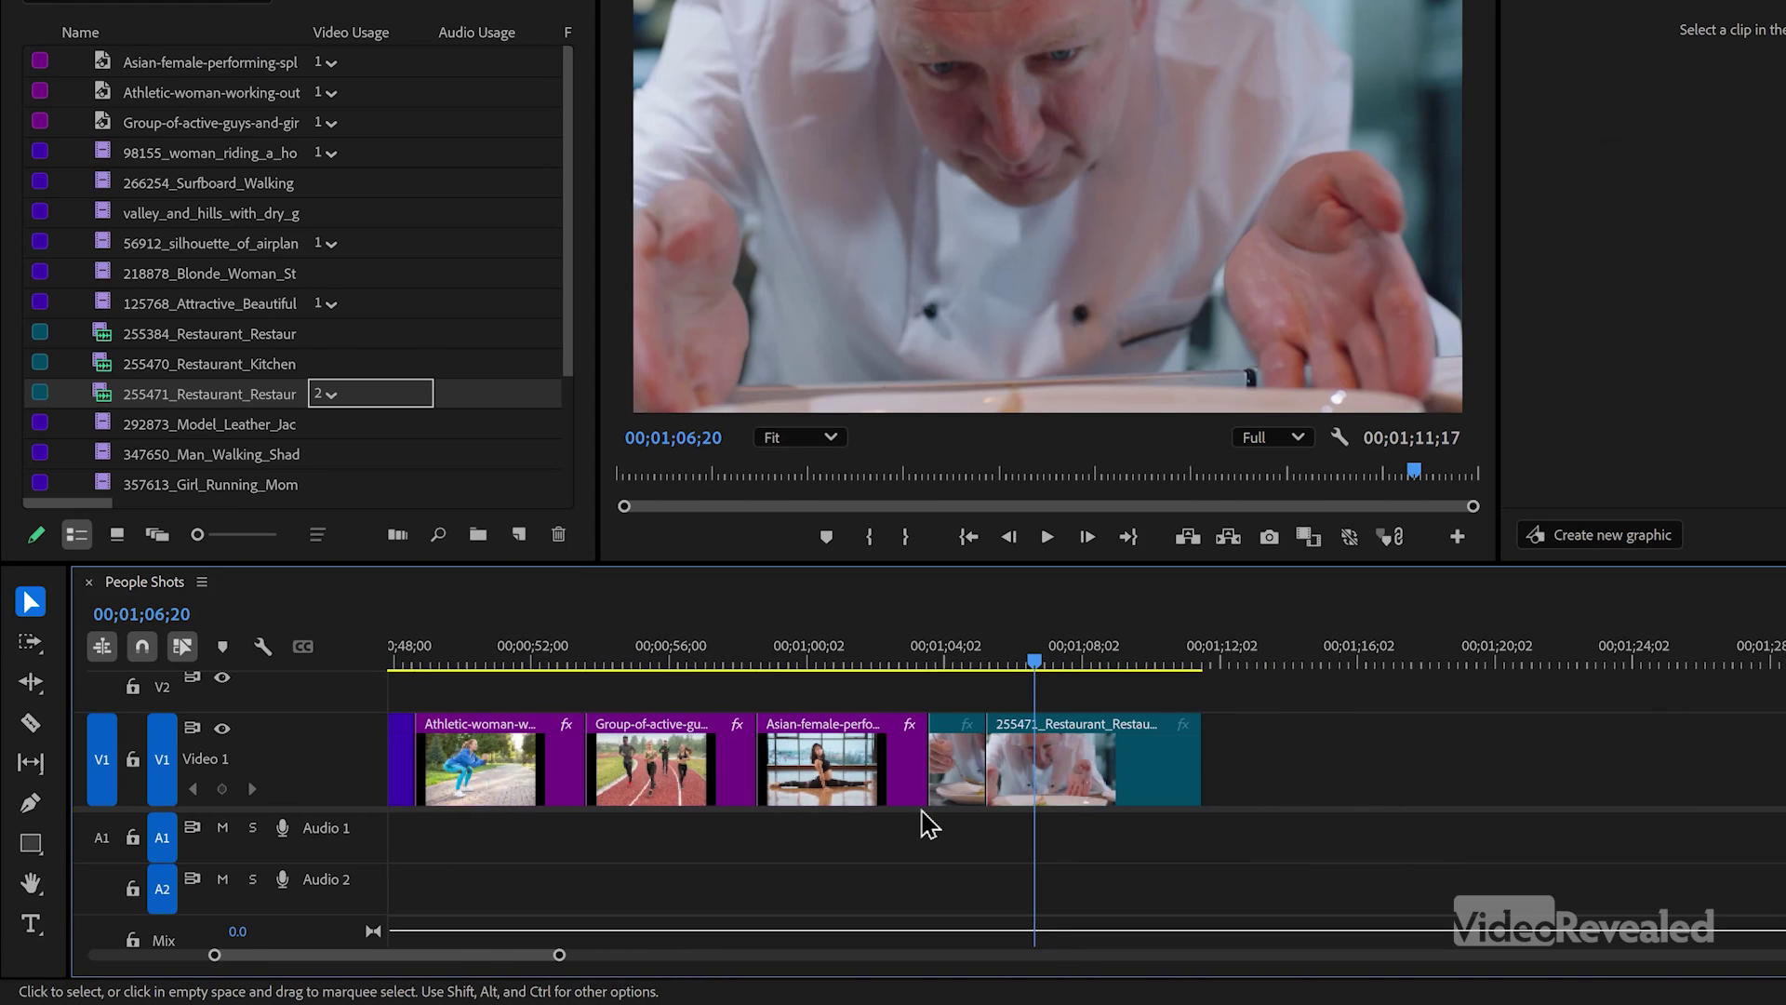
{"action": "scroll", "coordinate": [518, 802], "scroll_direction": "up", "scroll_amount": 4}
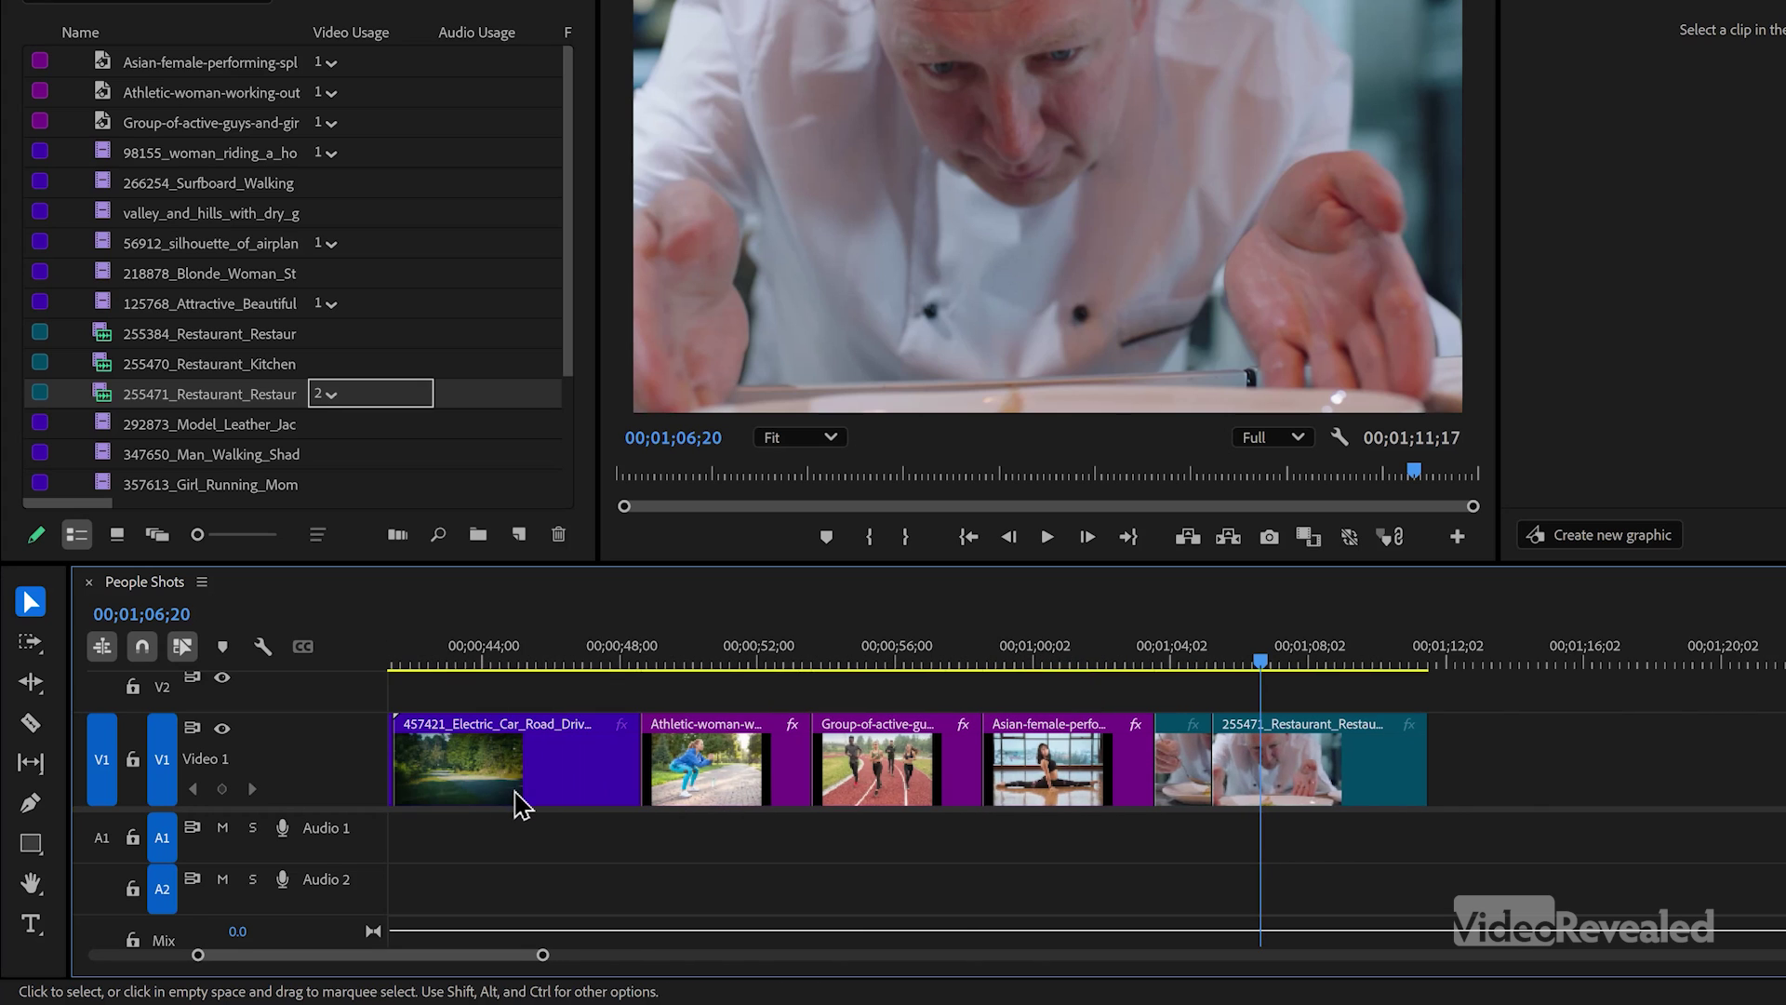
{"action": "left_click_drag", "start_coordinate": [534, 770], "coordinate": [1566, 745]}
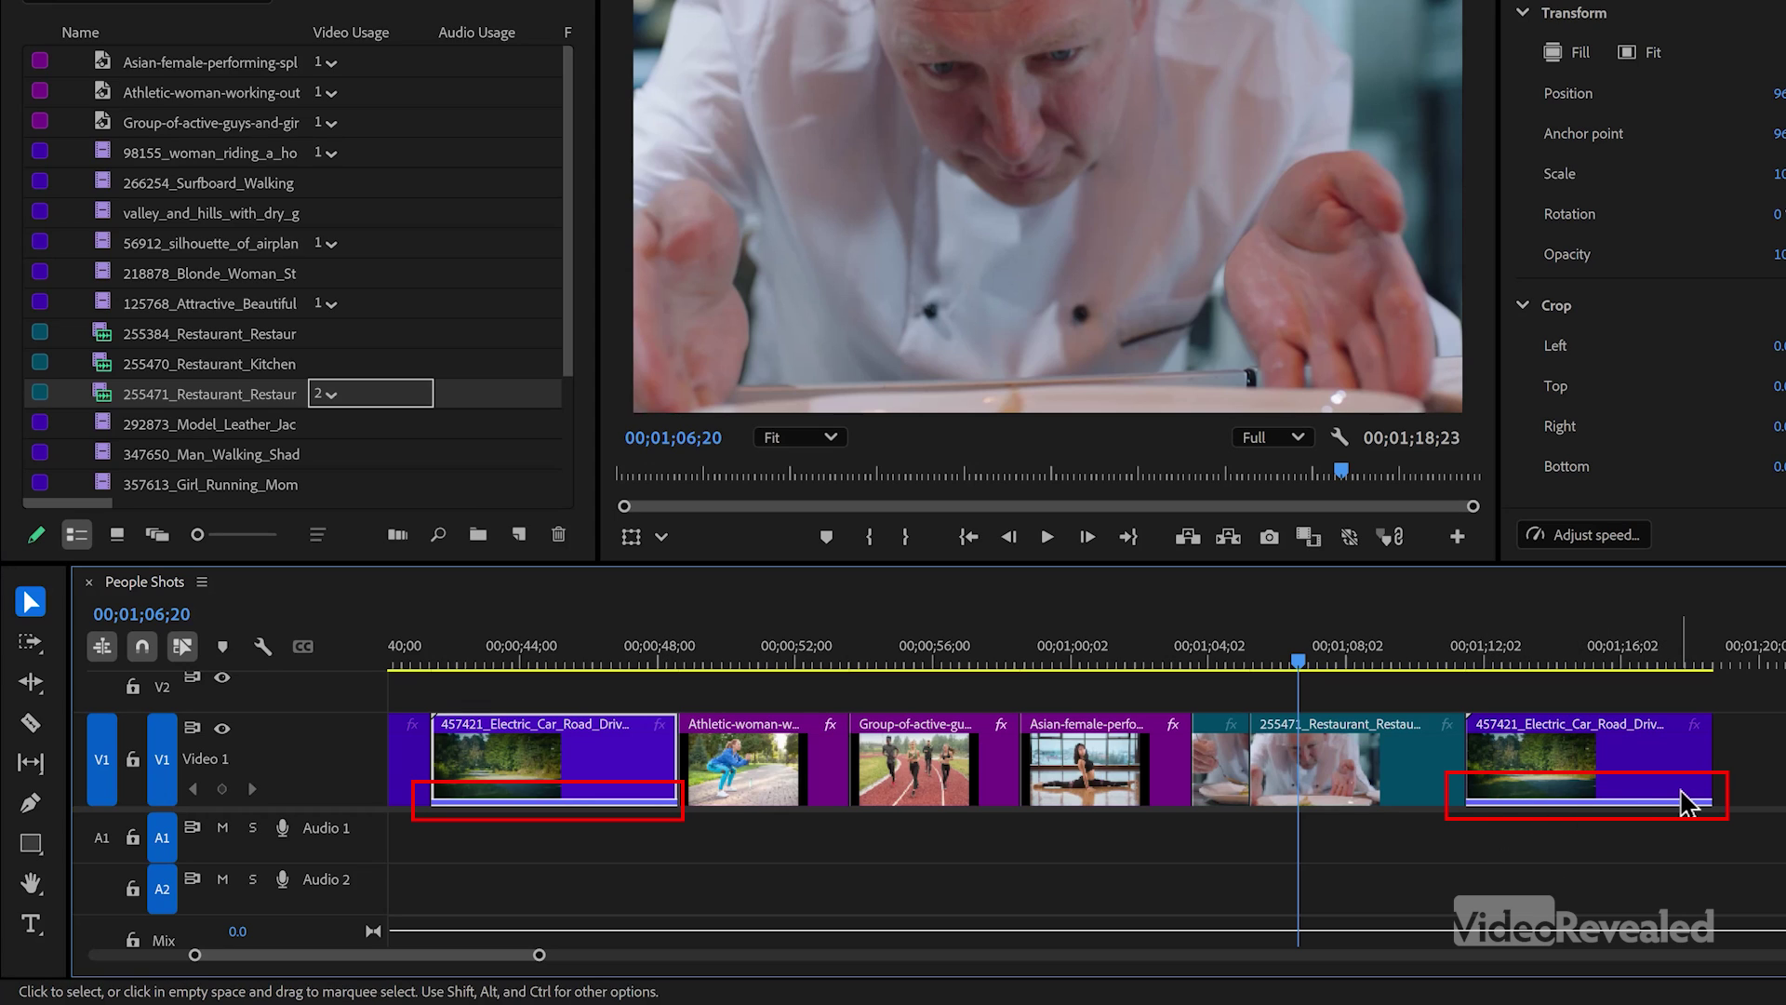
Reveal the last Electric_Car clip's 457421 source clip in the Project panel
{"action": "left_click", "coordinate": [1588, 749]}
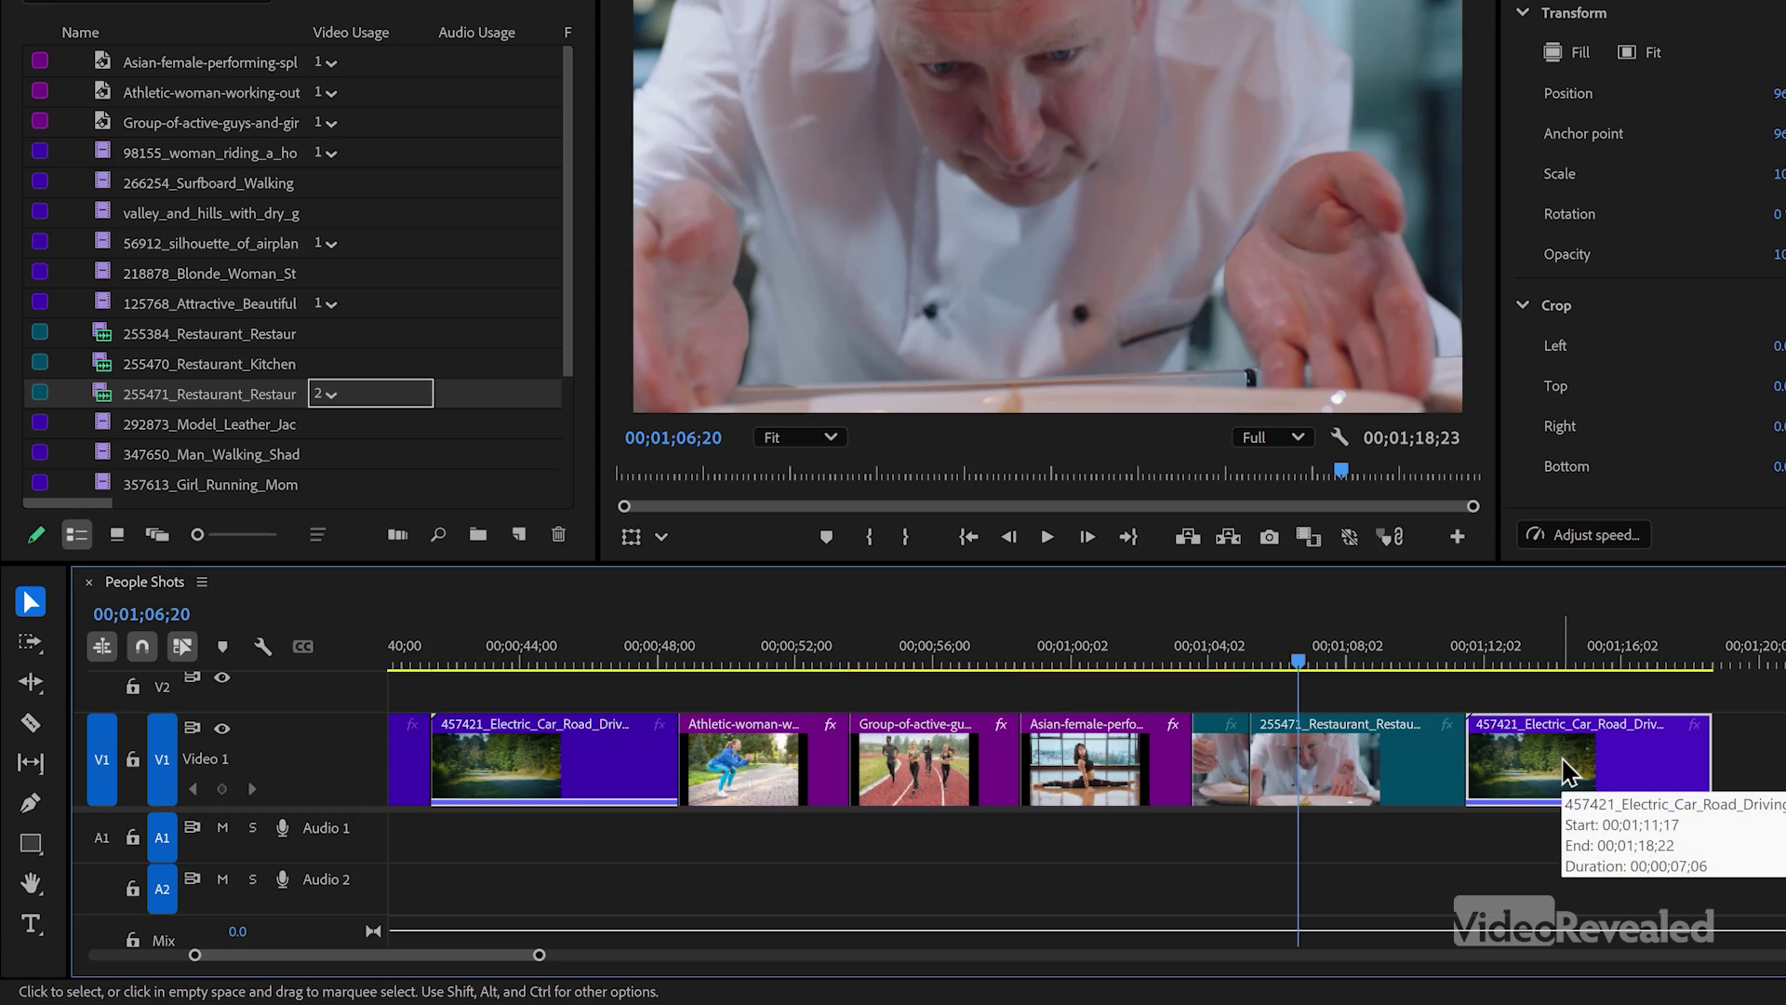
{"action": "left_click", "coordinate": [579, 765]}
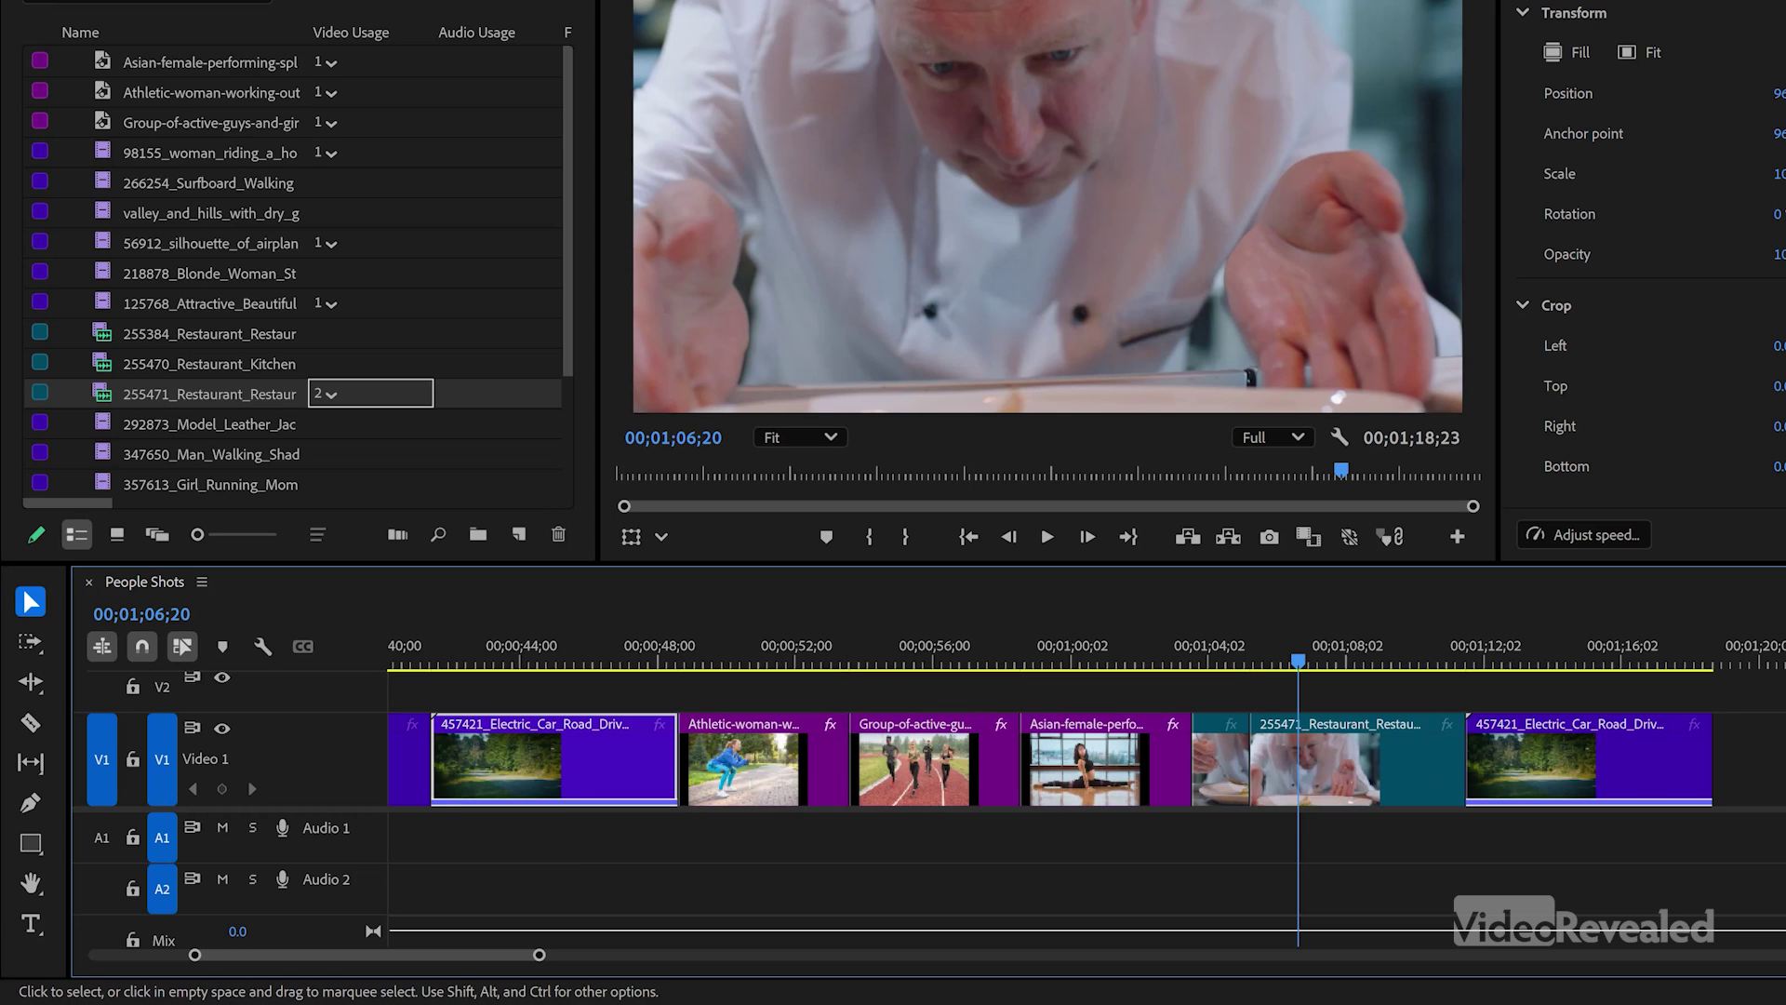
{"action": "left_click", "coordinate": [1744, 761]}
{"action": "right_click", "coordinate": [1536, 767]}
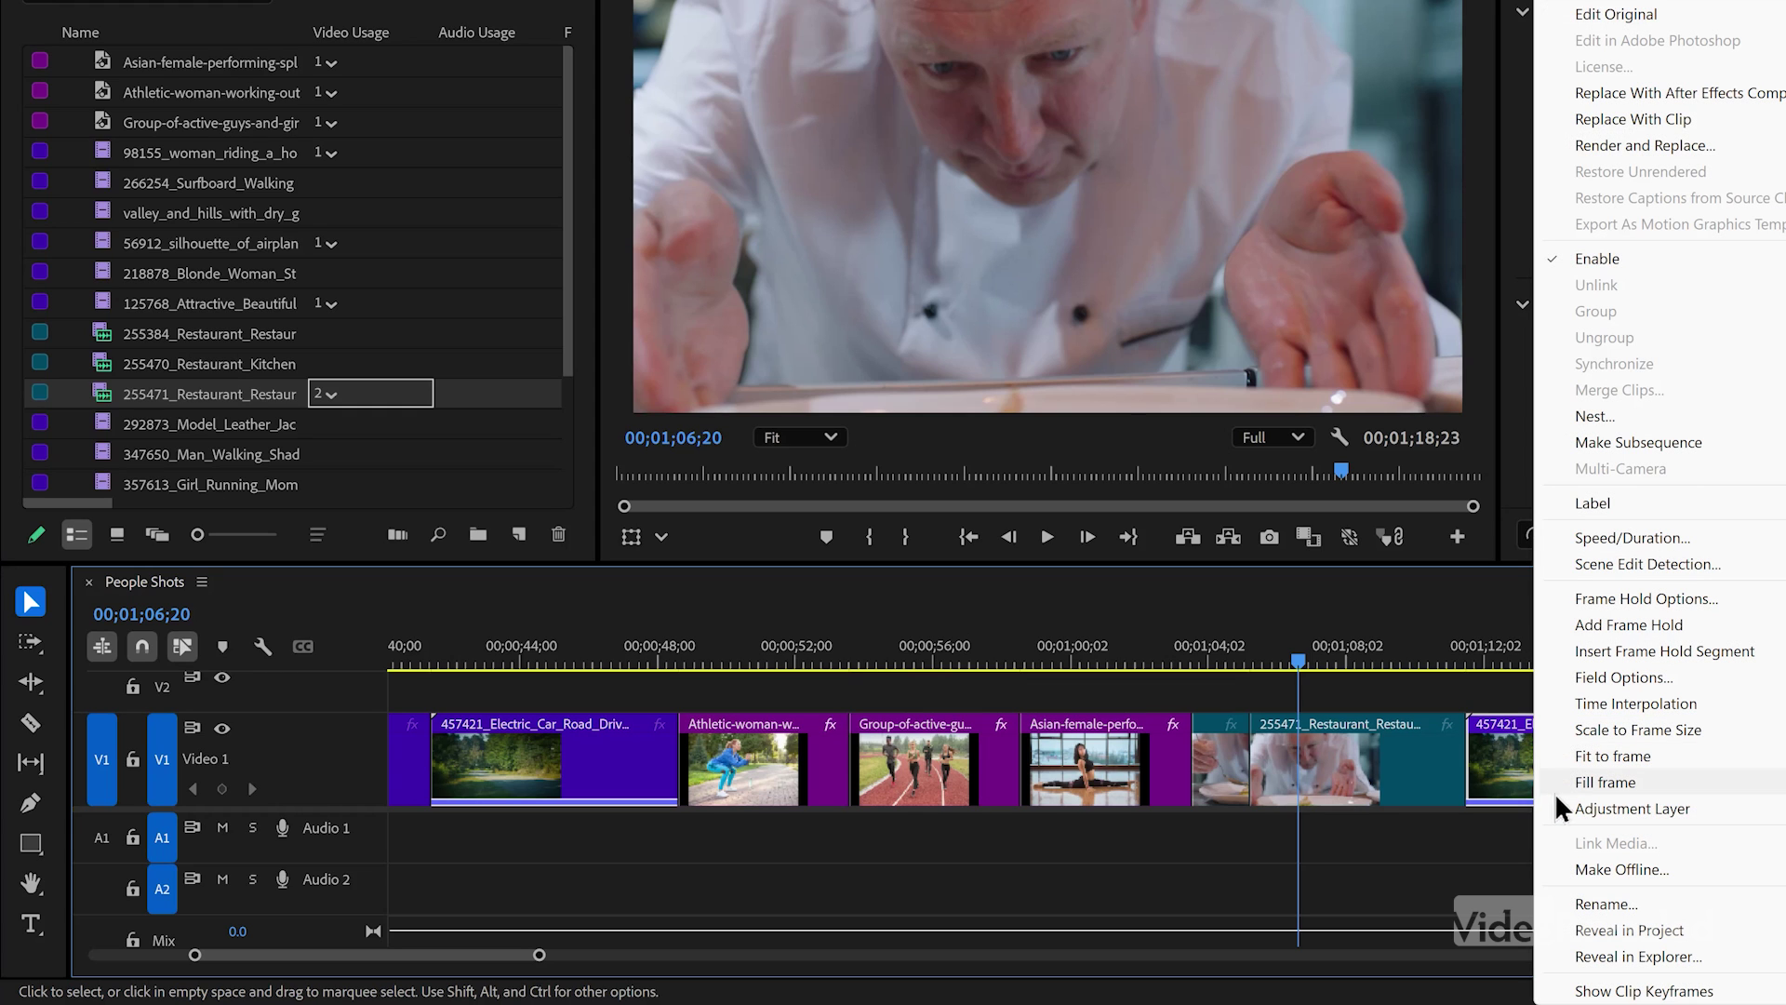
{"action": "left_click", "coordinate": [1631, 933]}
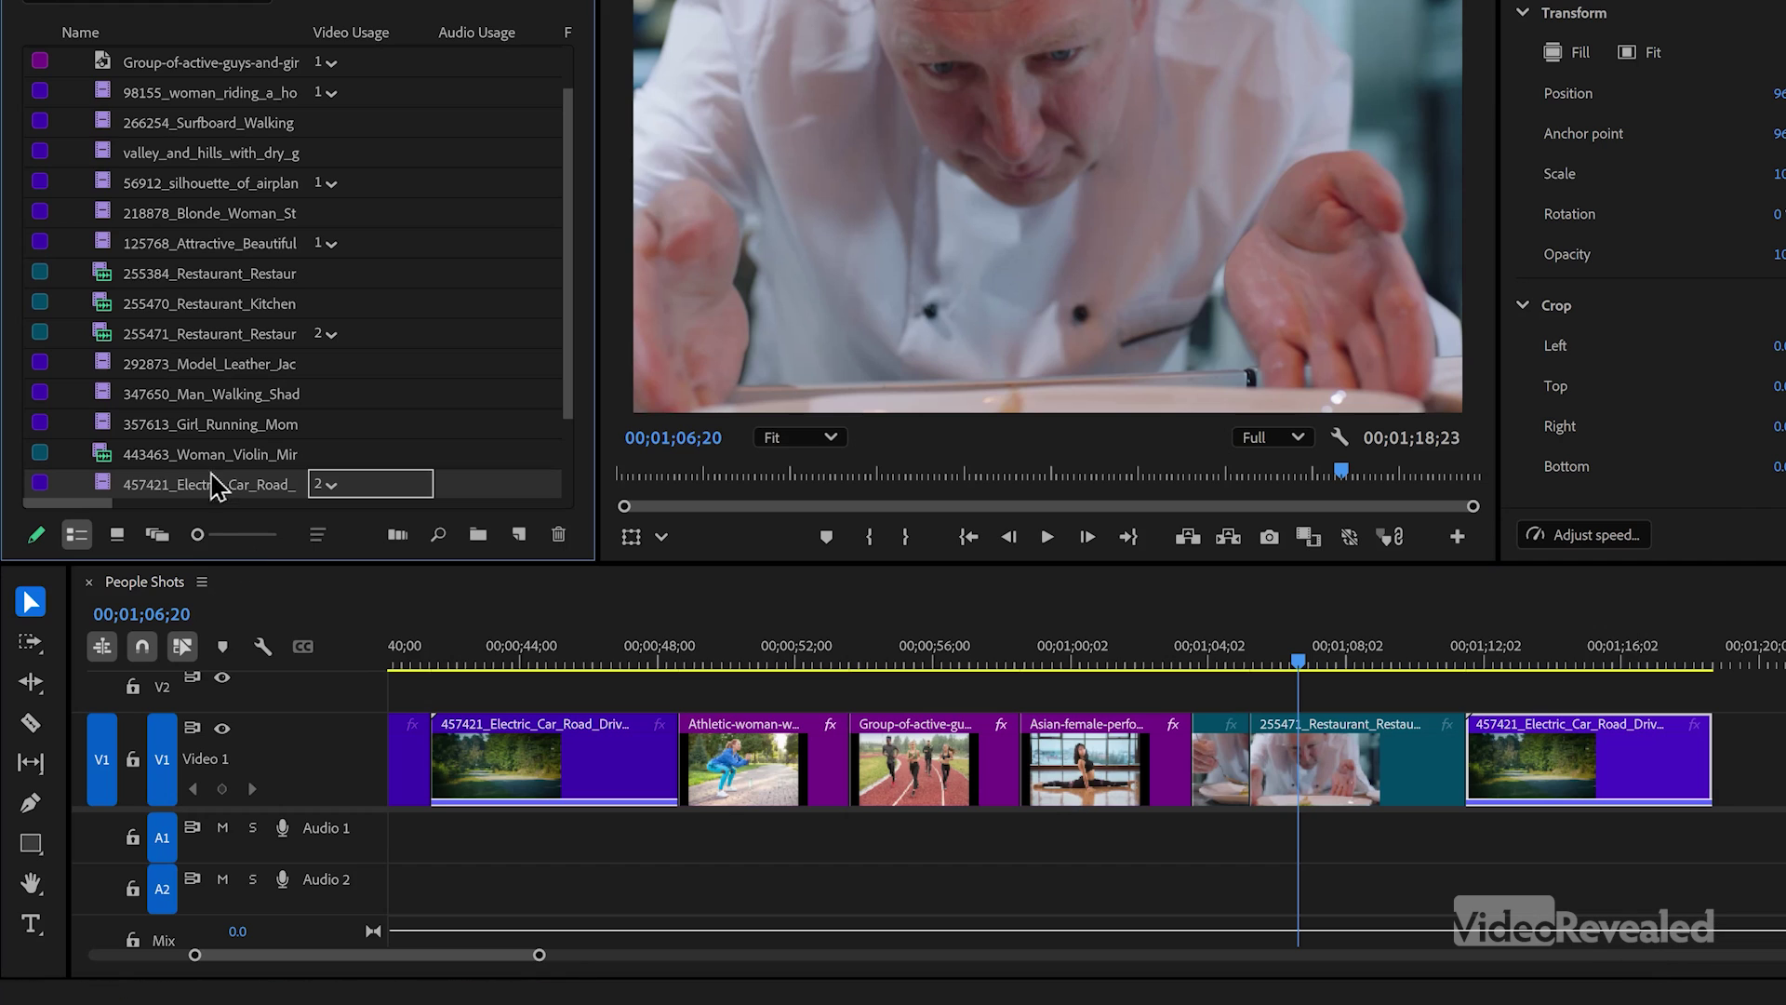
Switch the Project panel to Icon View so the clips show as thumbnails
{"action": "left_click", "coordinate": [117, 535]}
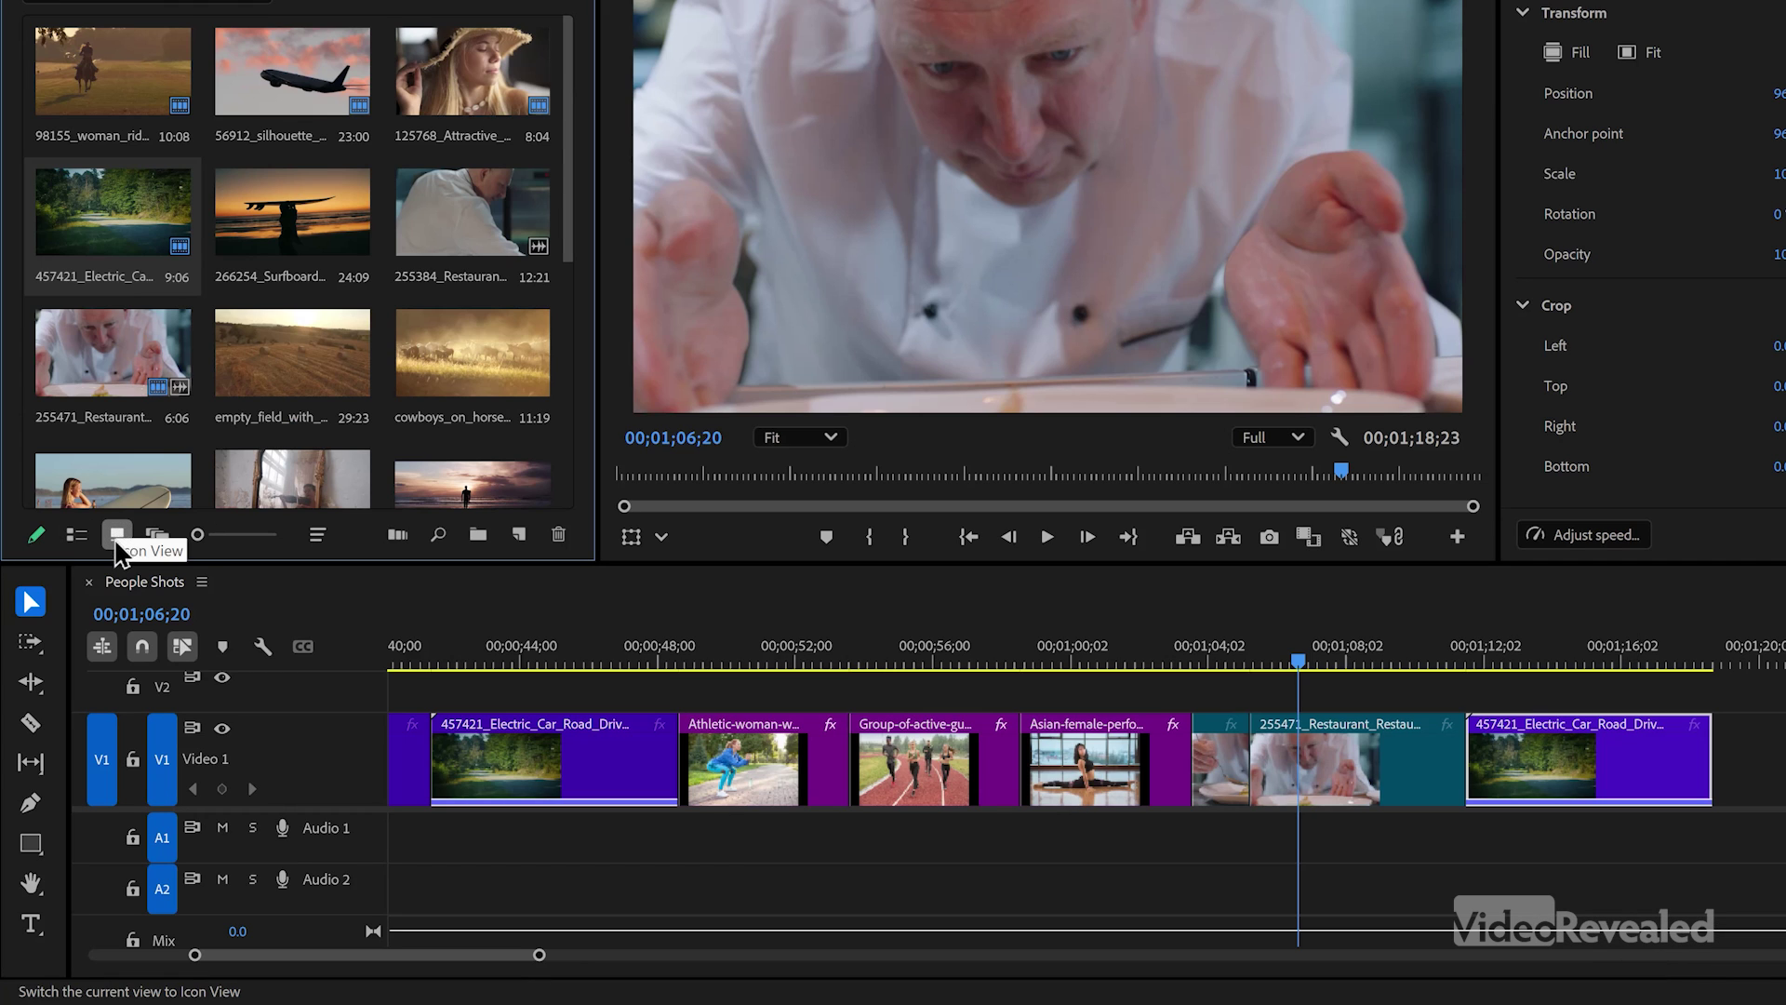
{"action": "scroll", "coordinate": [191, 442], "scroll_direction": "down", "scroll_amount": 5}
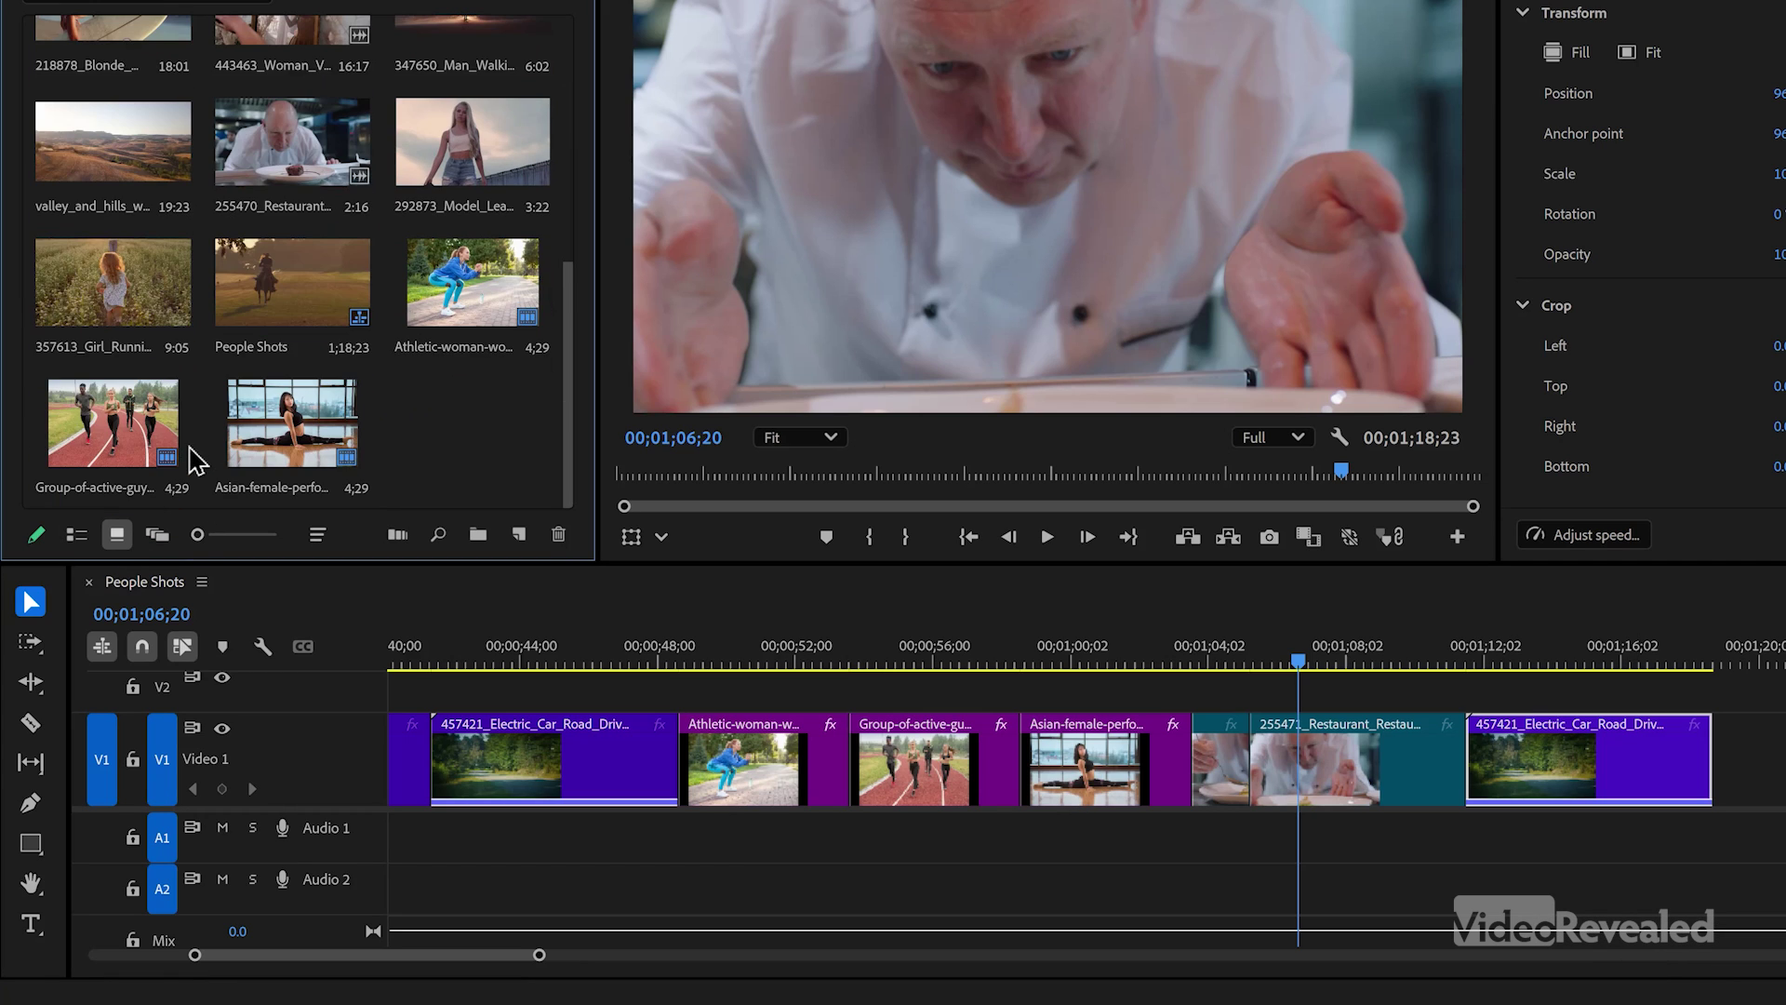
{"action": "scroll", "coordinate": [196, 476], "scroll_direction": "up", "scroll_amount": 5}
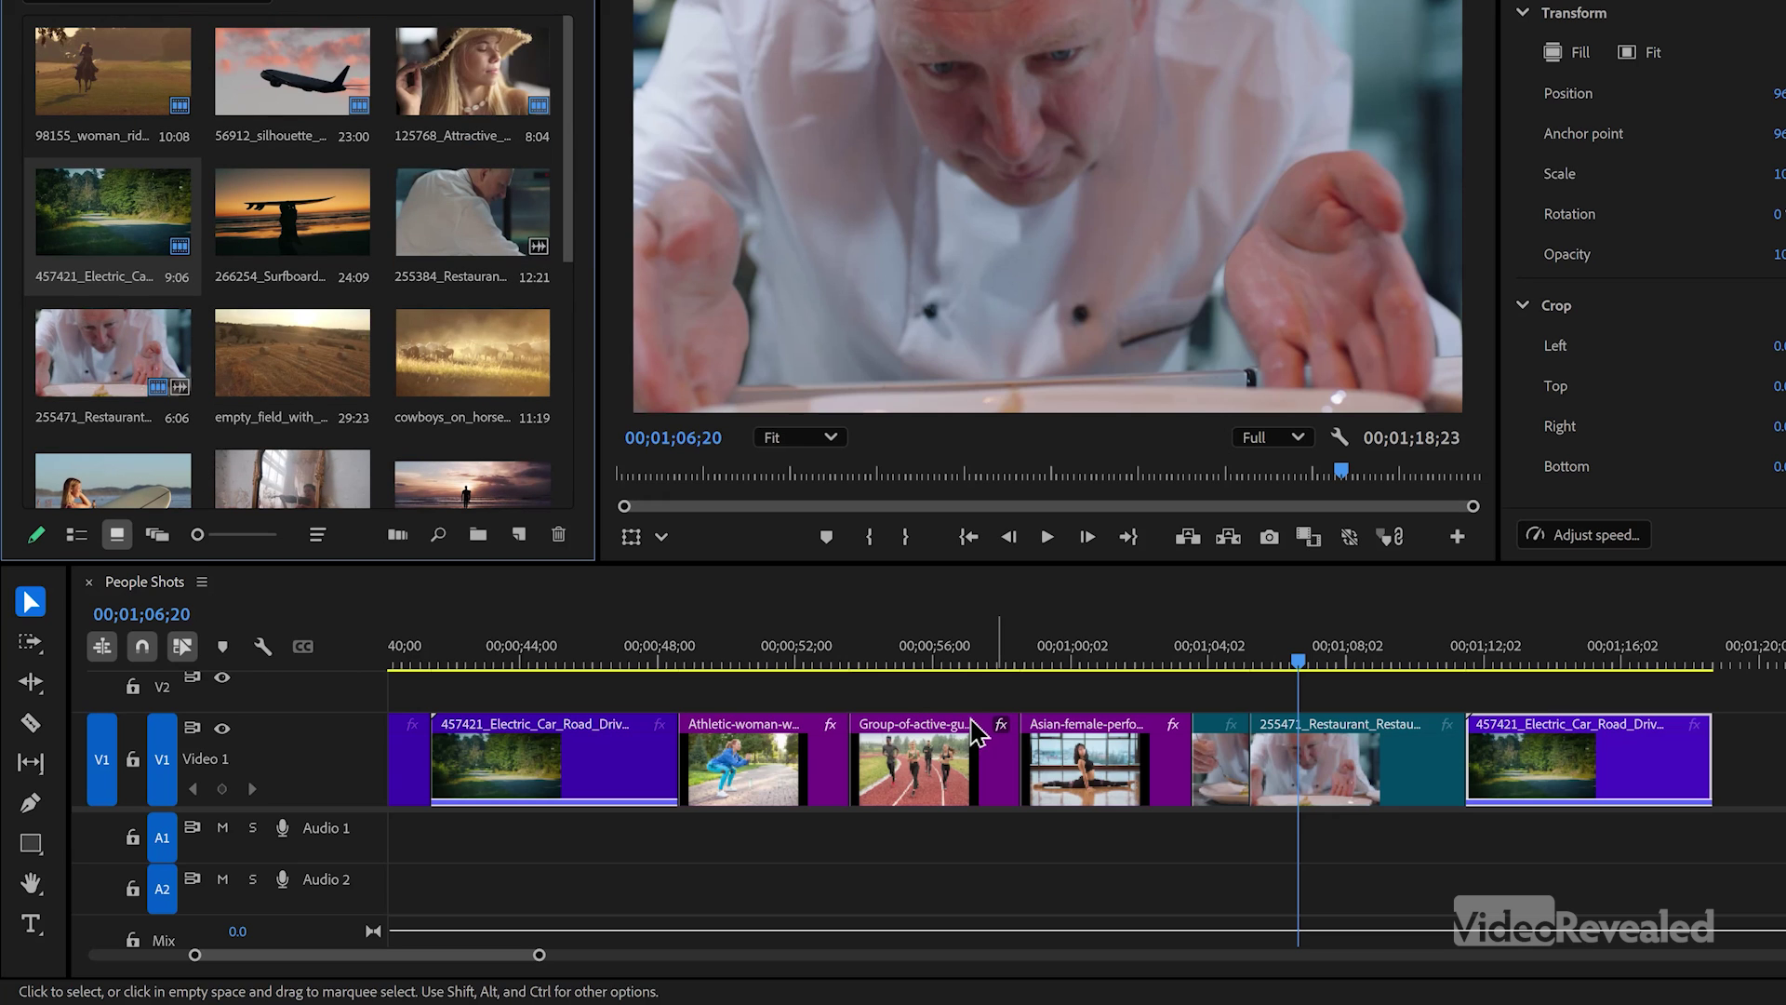
Reveal the first Electric_Car timeline clip's source in the project
{"action": "right_click", "coordinate": [556, 758]}
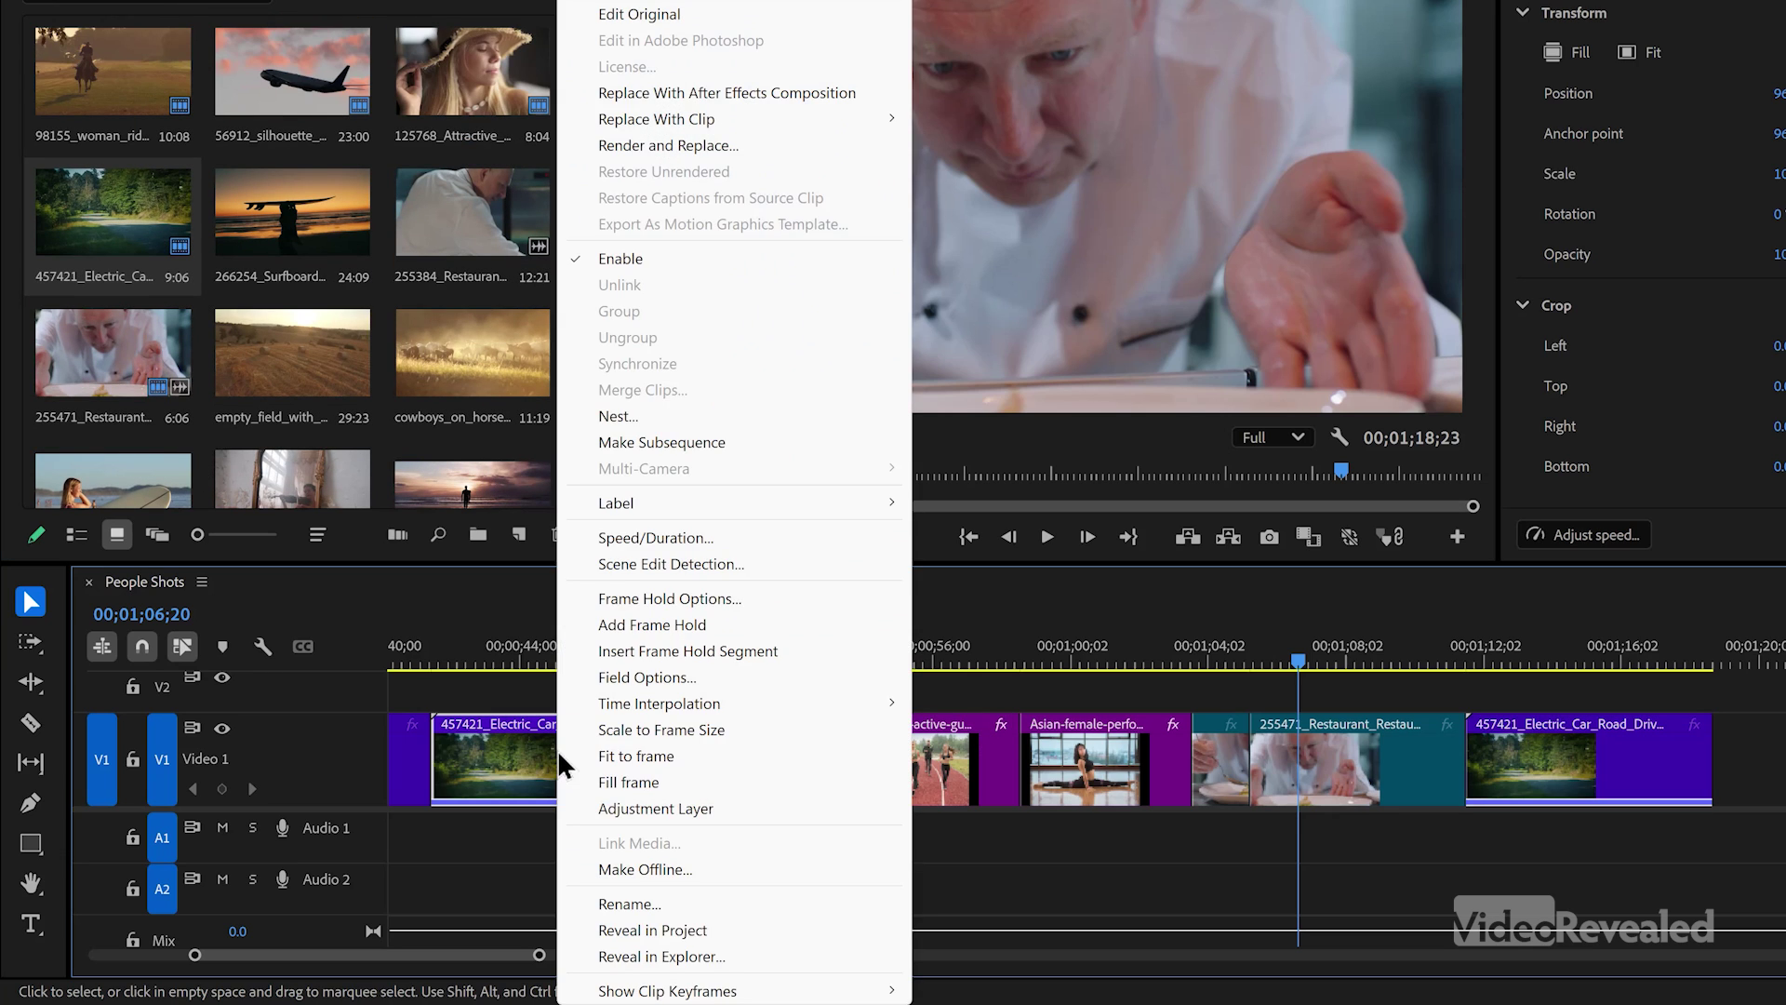
{"action": "left_click", "coordinate": [470, 361]}
{"action": "right_click", "coordinate": [520, 742]}
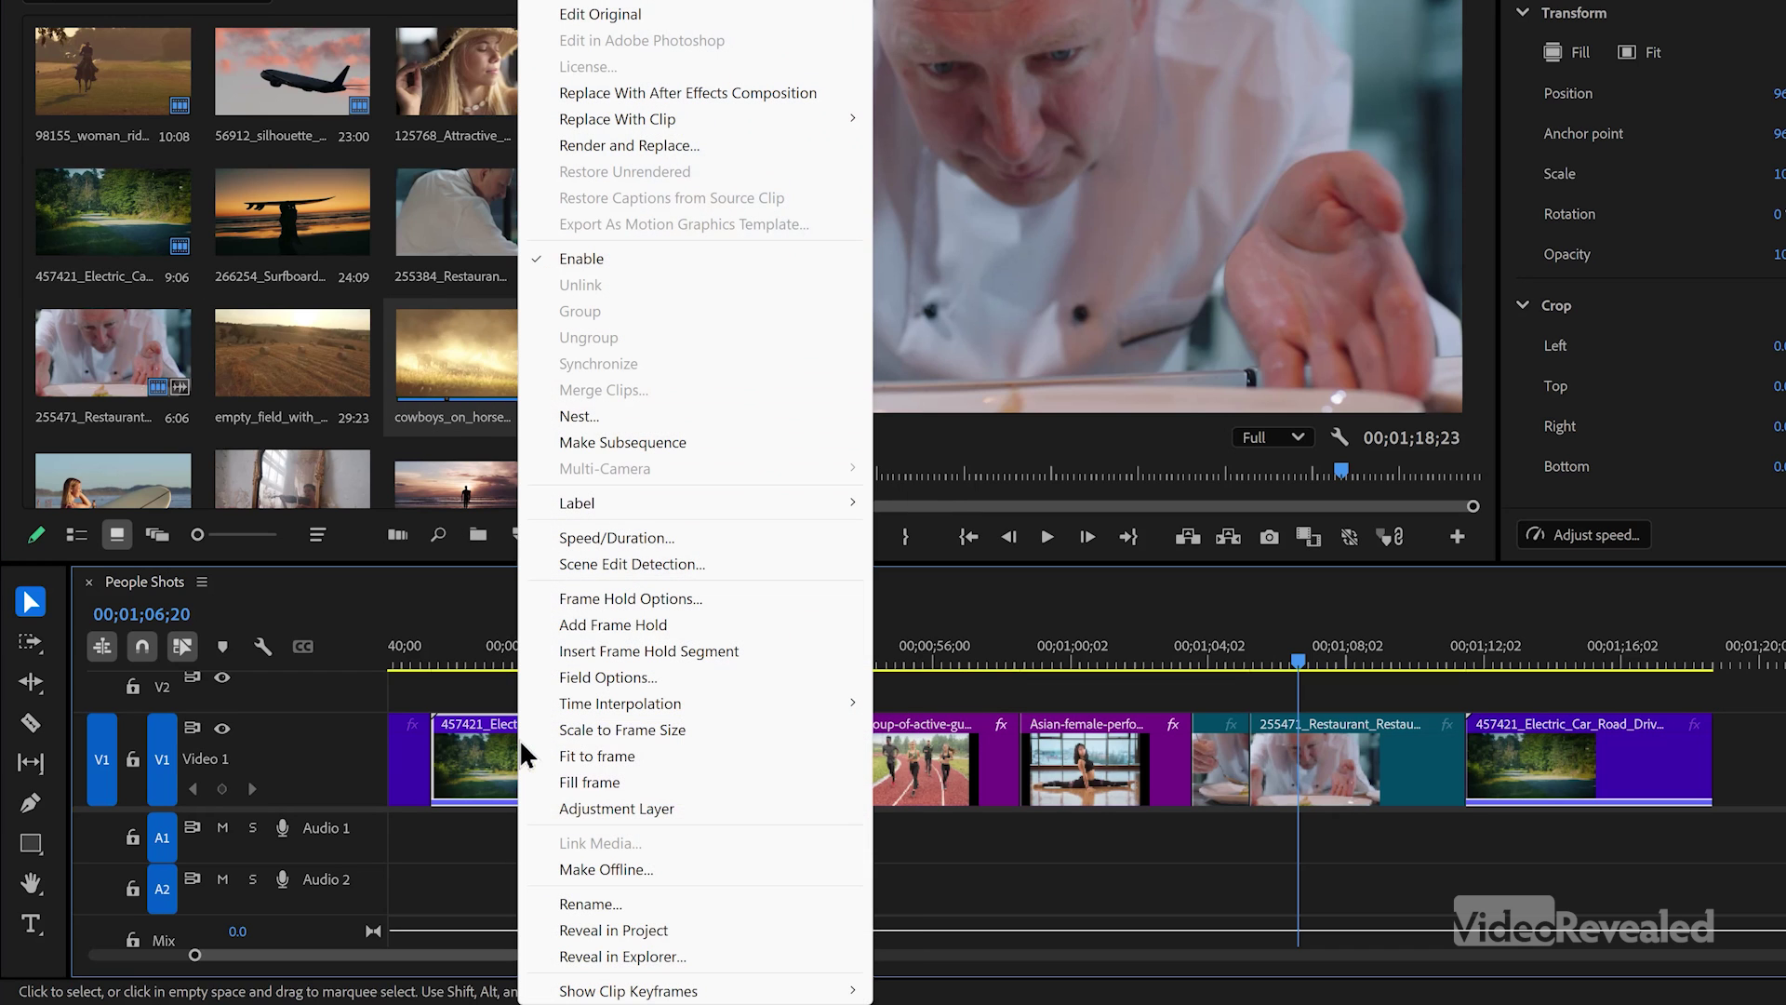
{"action": "left_click", "coordinate": [679, 926]}
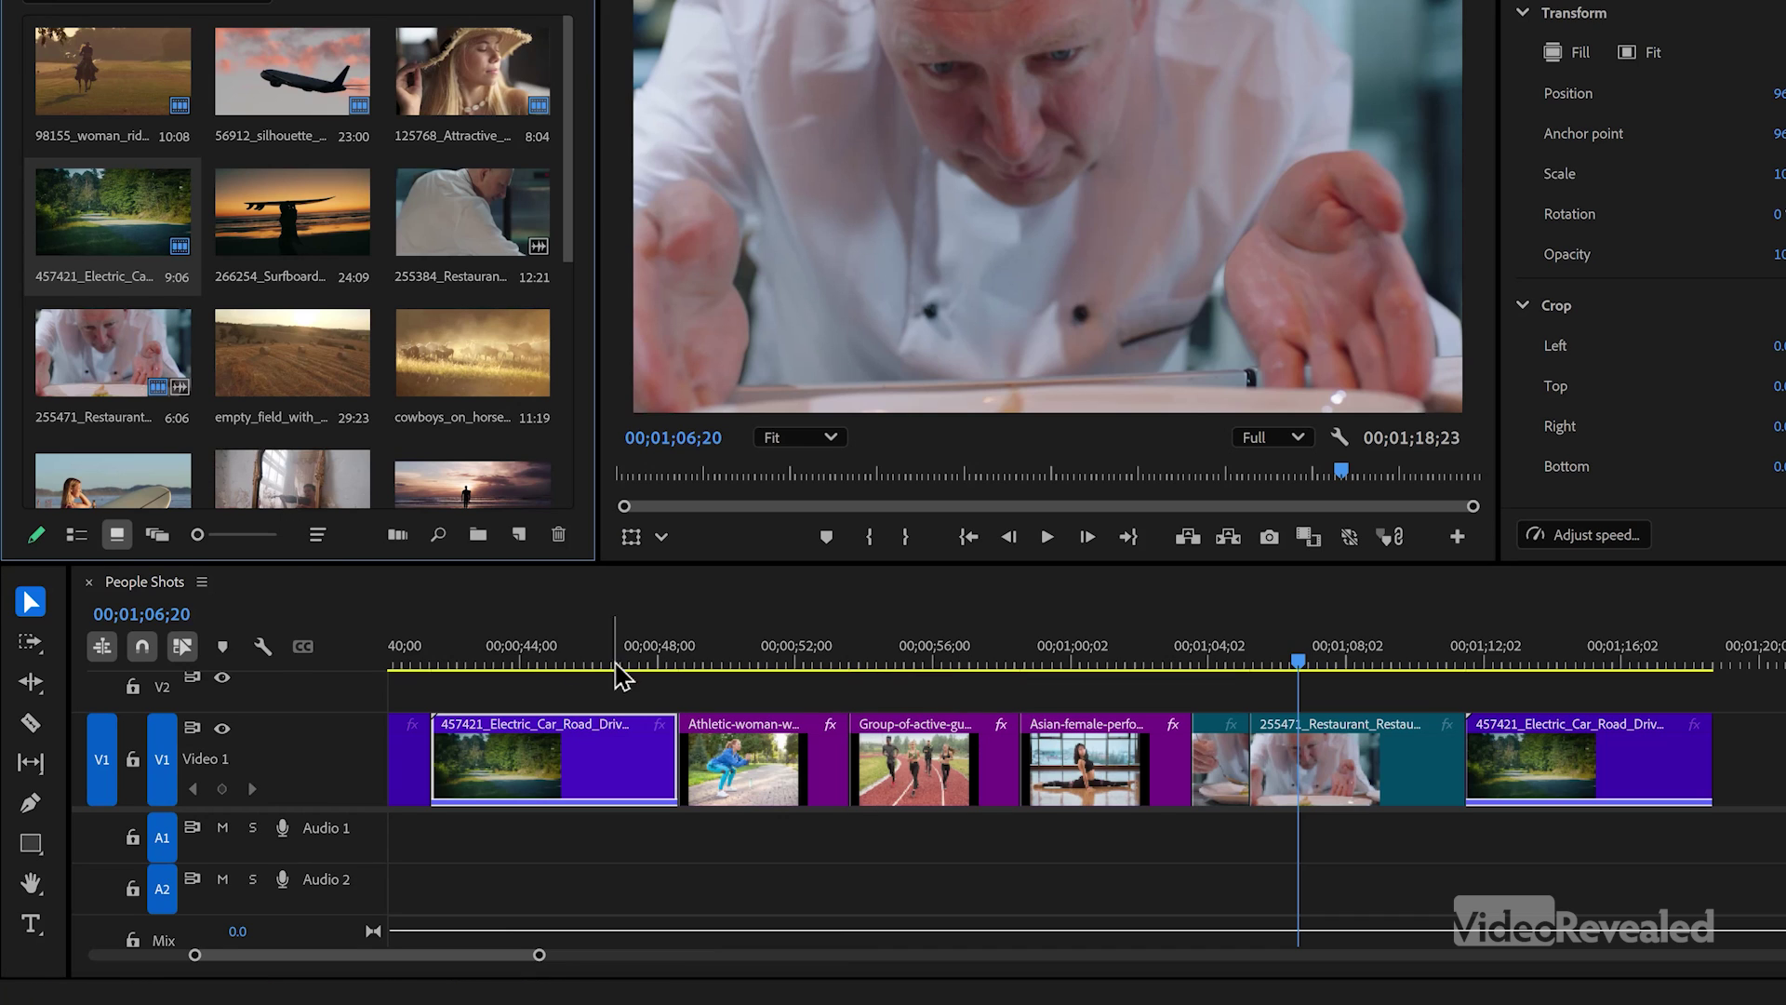
Turn off Show Duplicate Frame Markers in the timeline display settings
{"action": "left_click", "coordinate": [262, 645]}
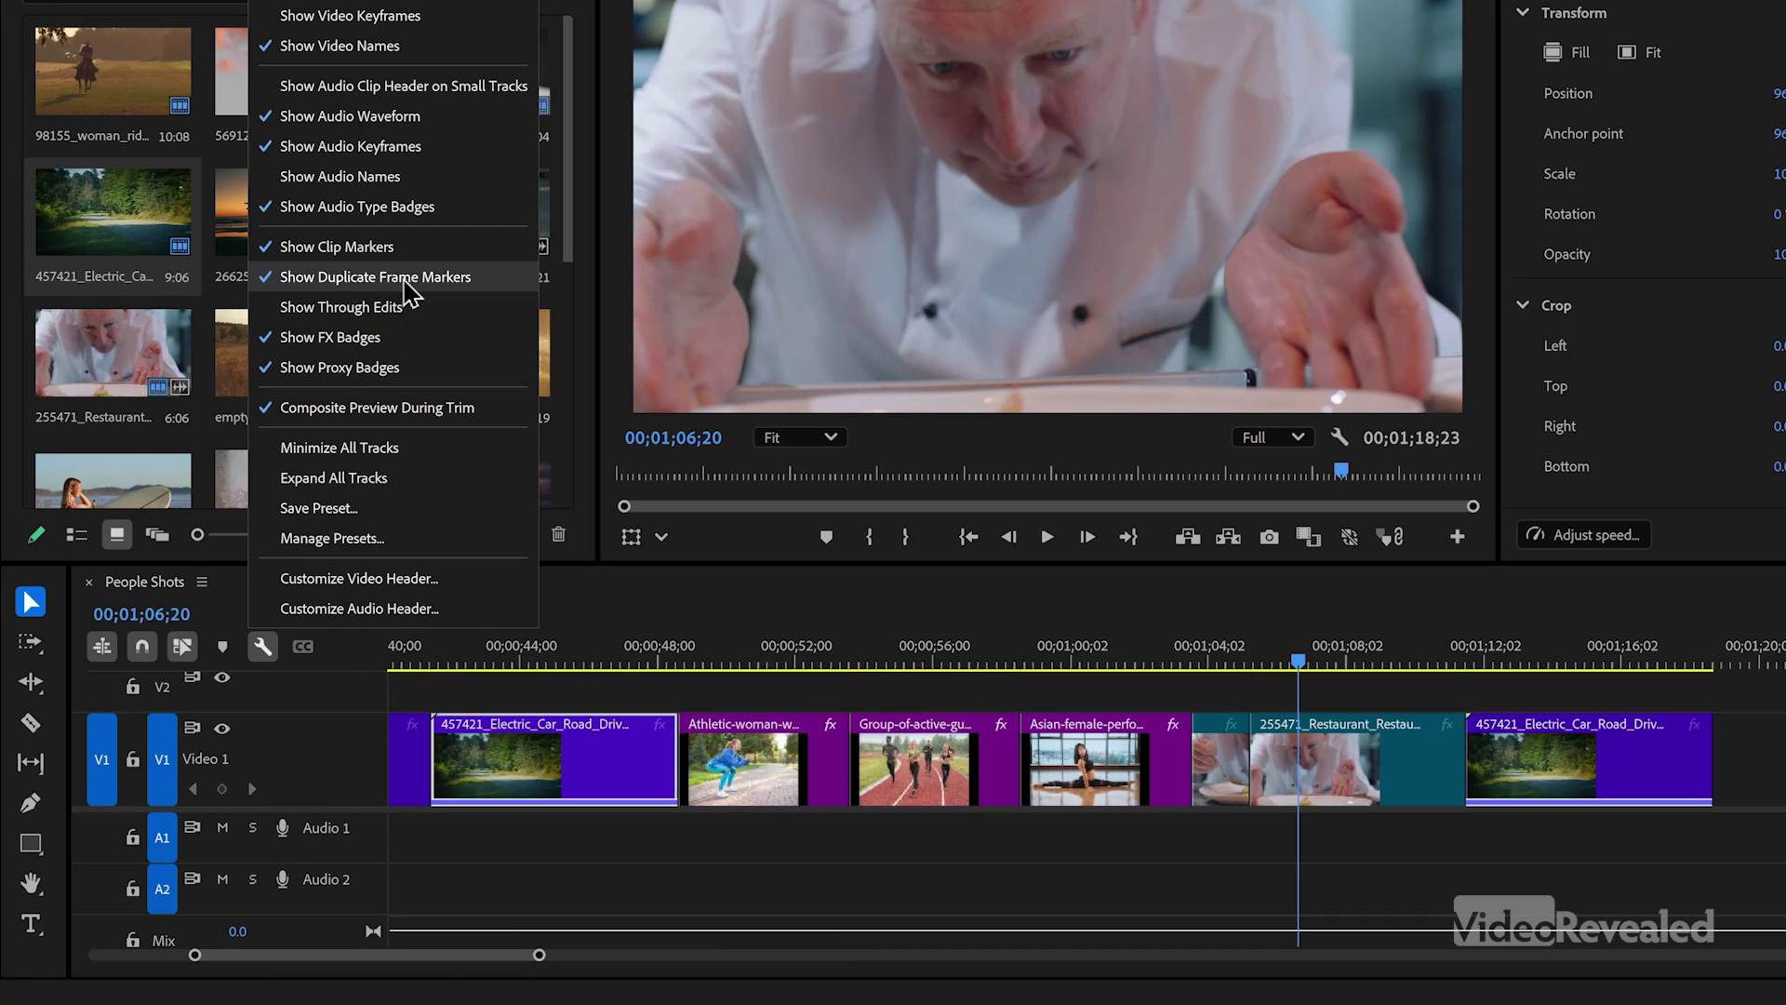
{"action": "left_click", "coordinate": [461, 279]}
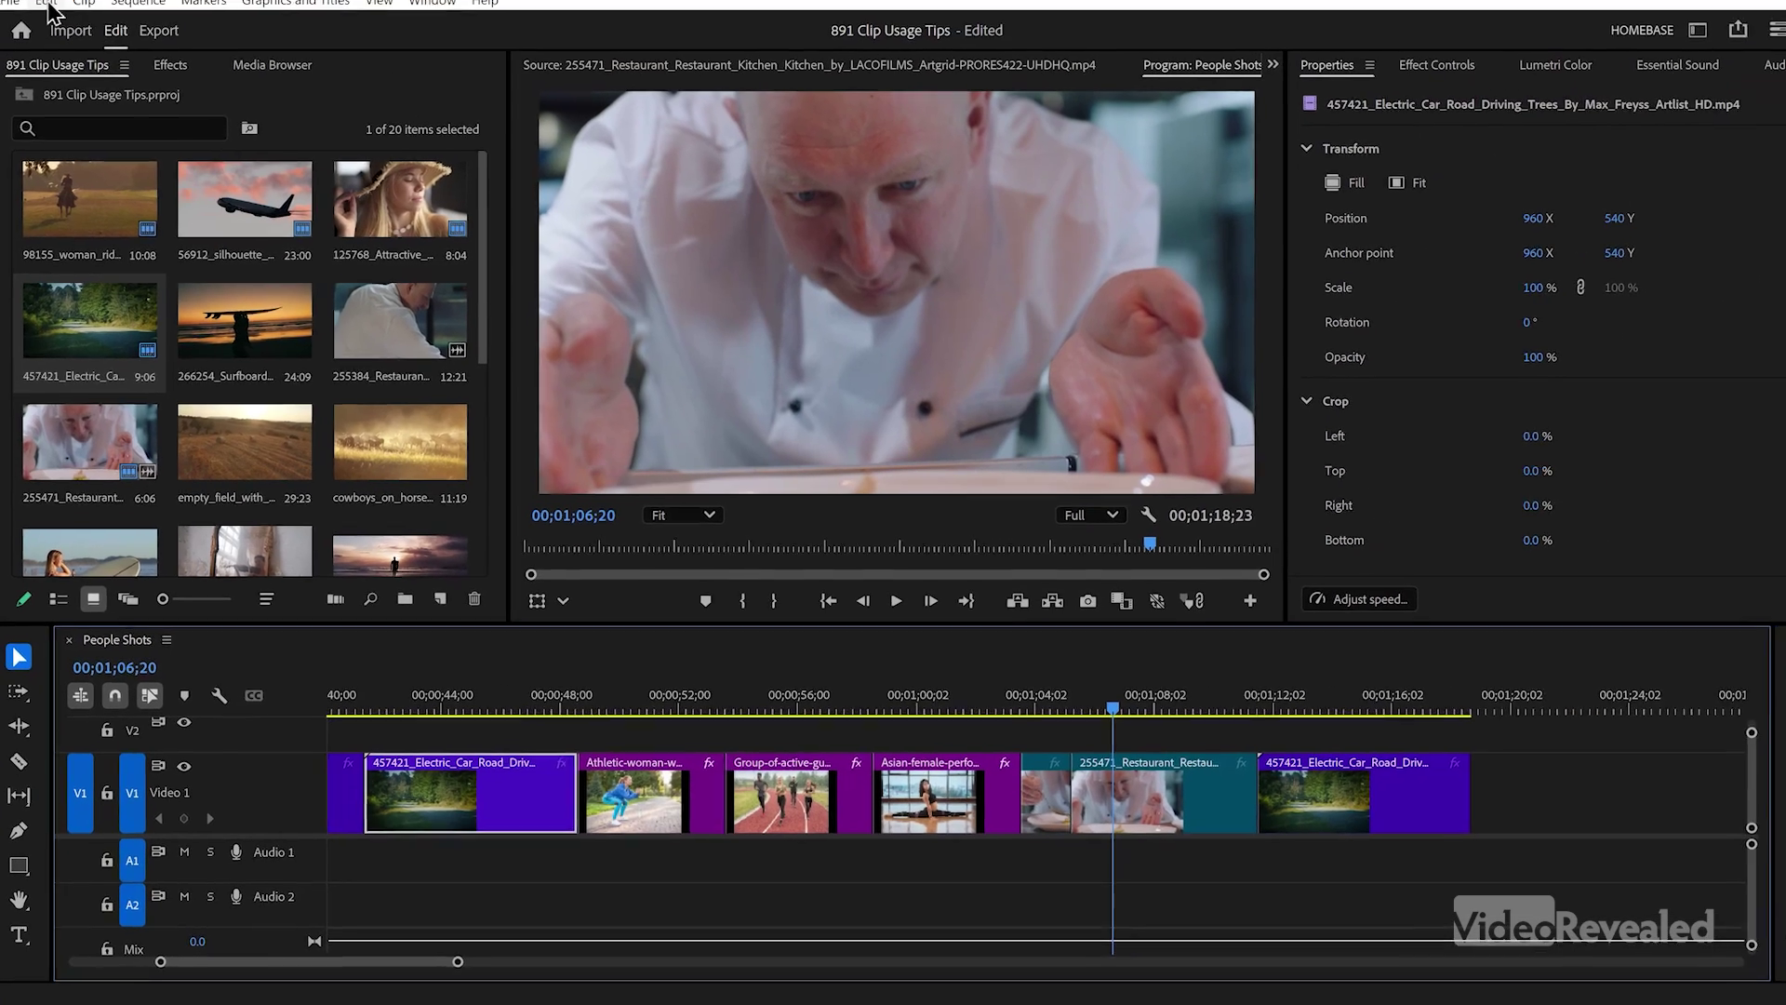
{"action": "left_click", "coordinate": [43, 35]}
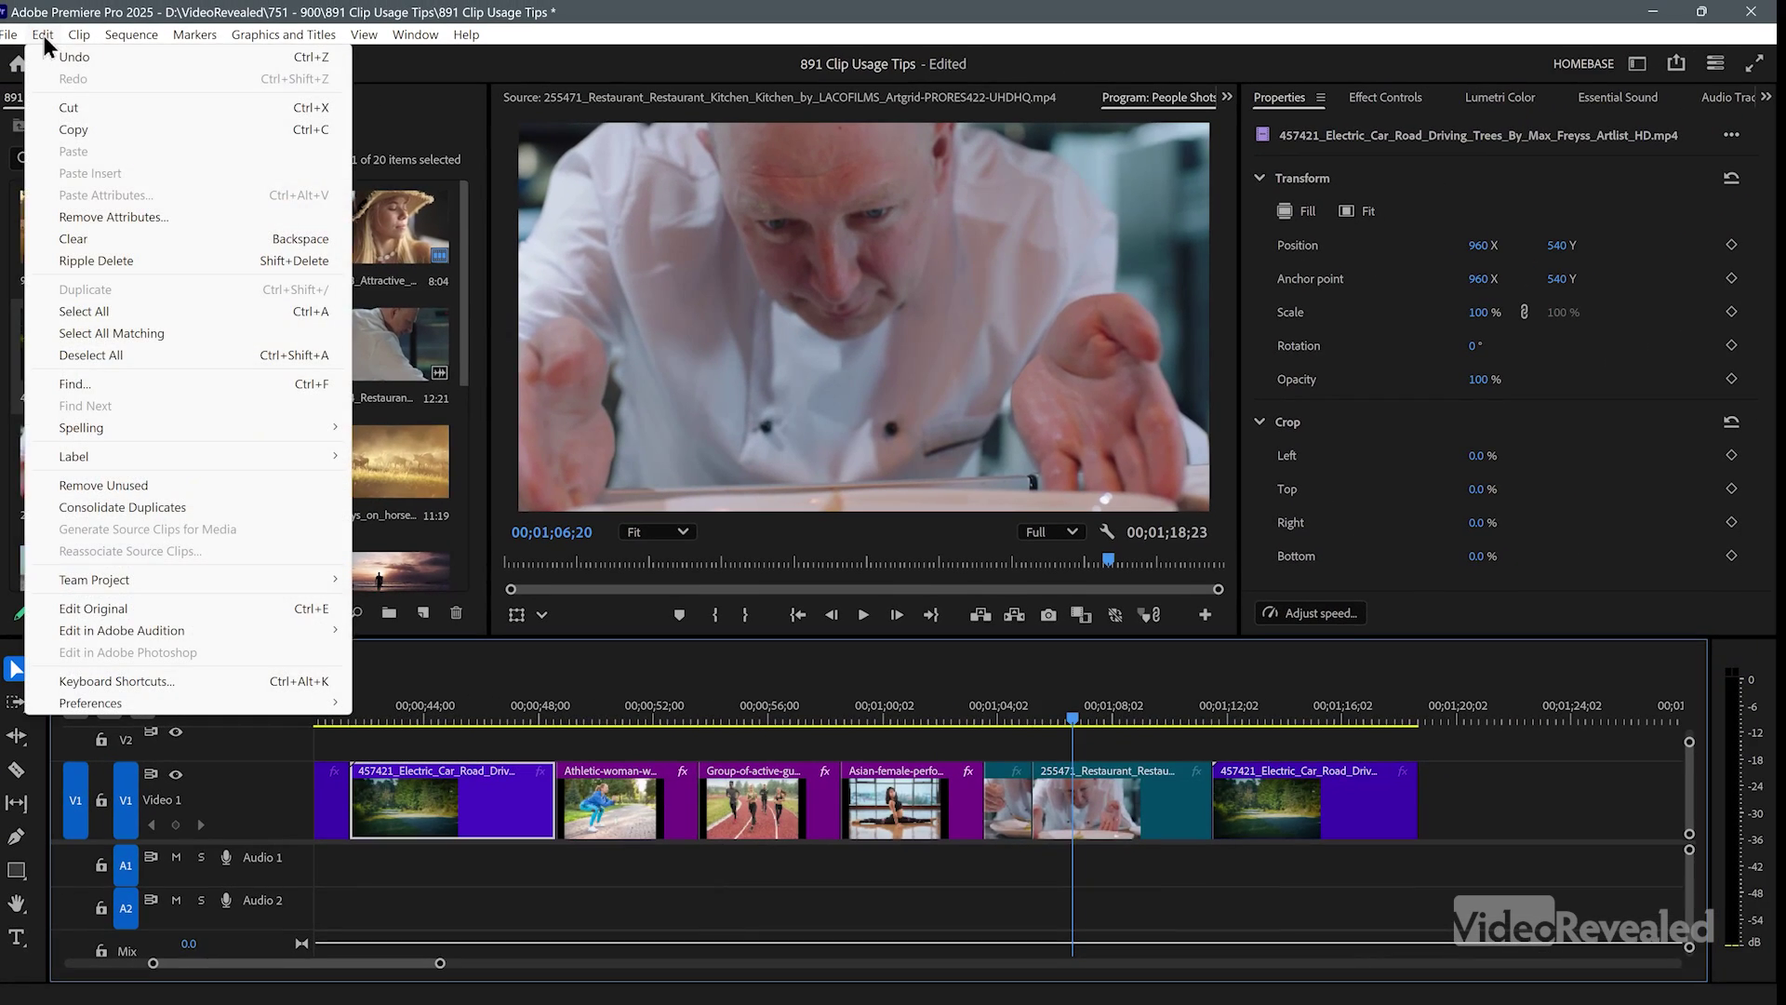
Search Keyboard Shortcuts for 'dup' then 'show du' to find Show Duplicate Frame Markers' unassigned shortcut
{"action": "left_click", "coordinate": [222, 683]}
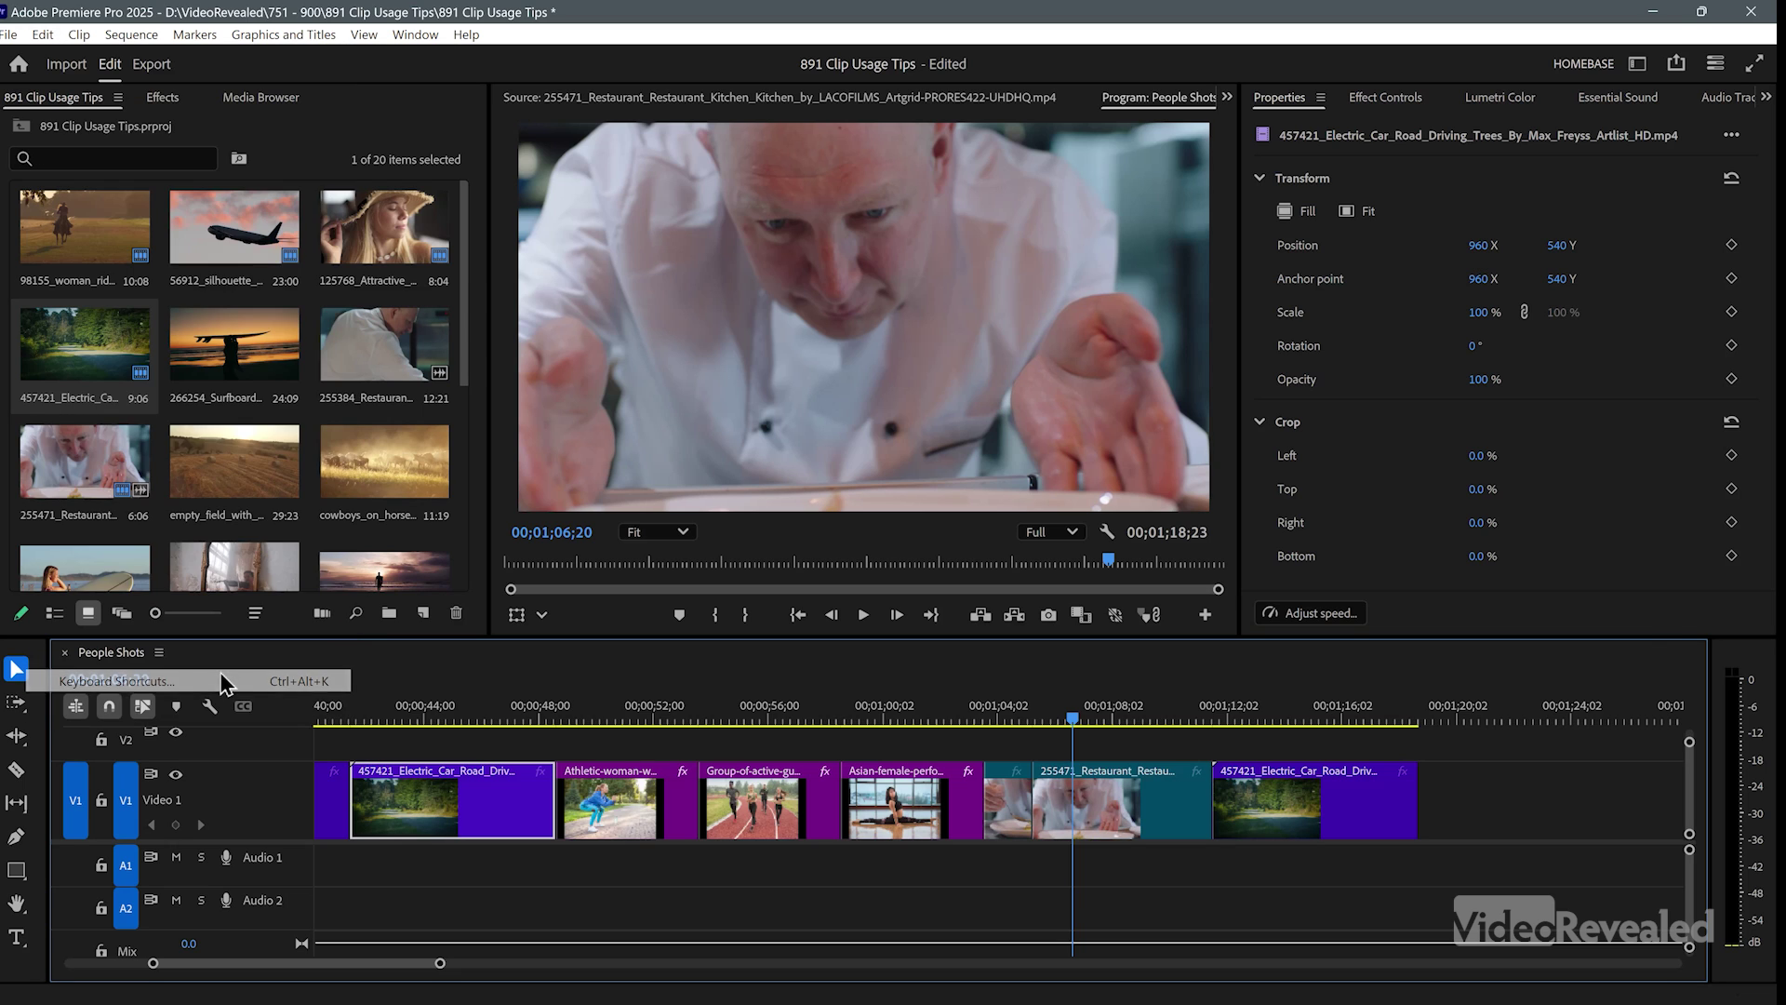
{"action": "type", "text": "duplicate"}
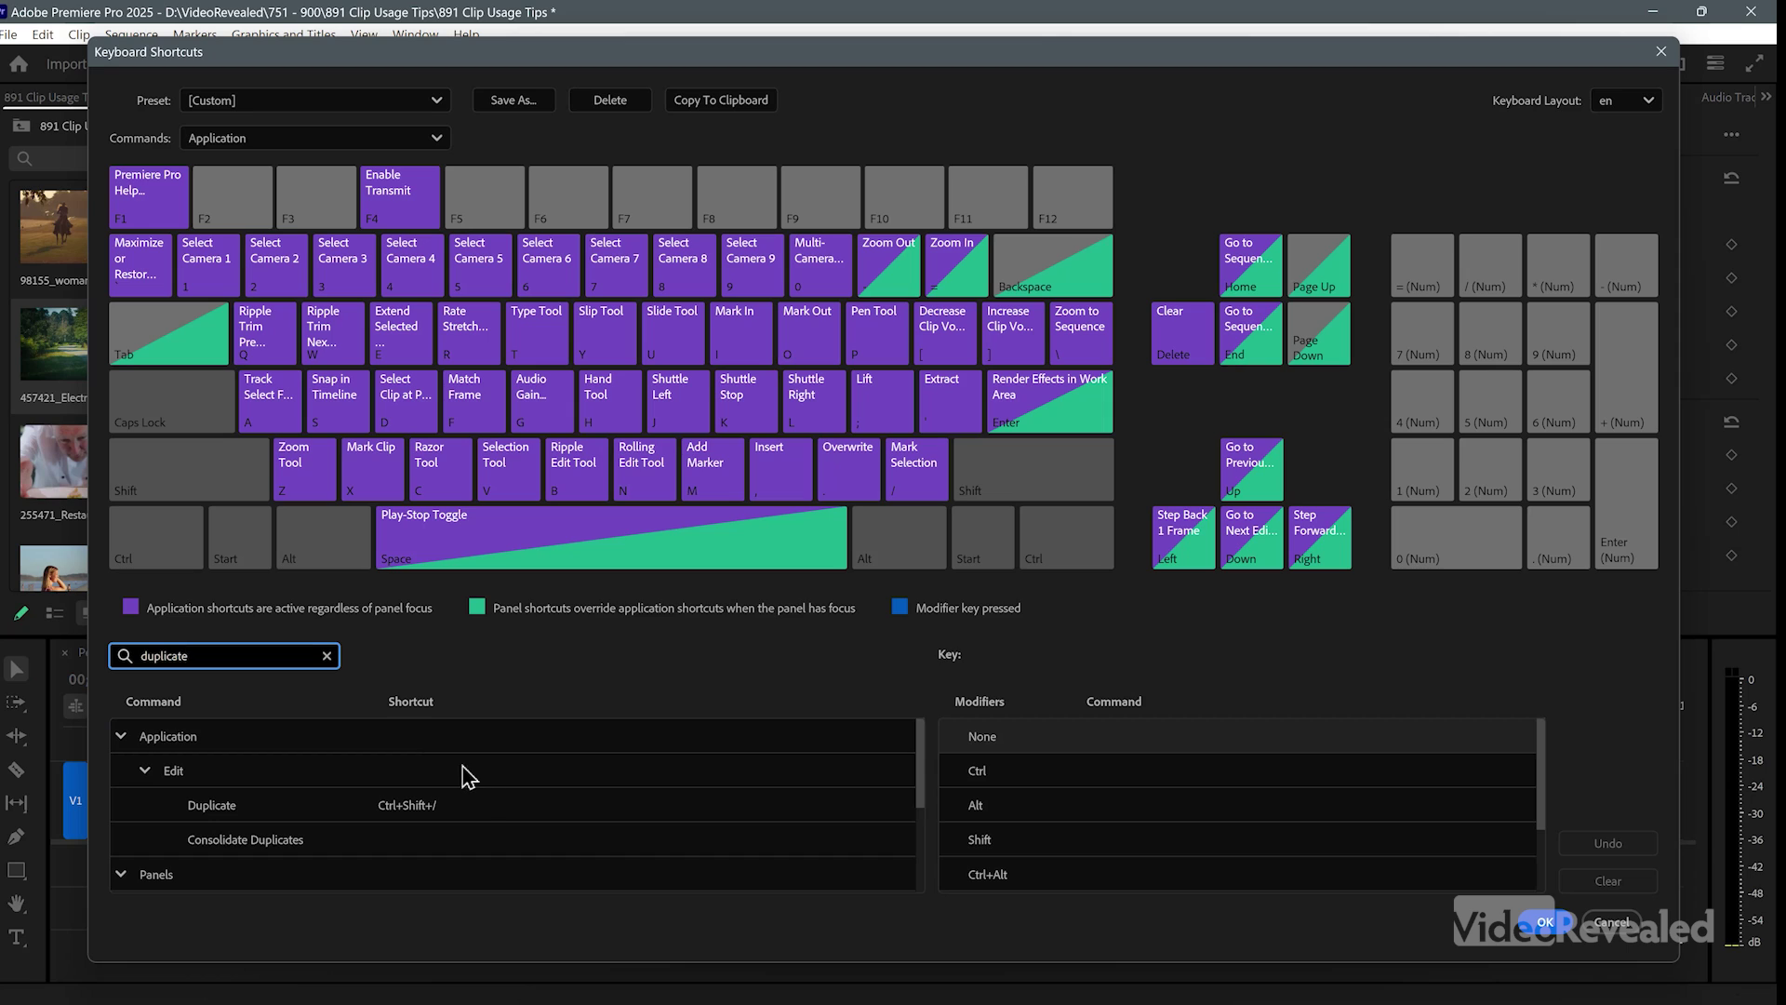
{"action": "scroll", "coordinate": [512, 800], "scroll_direction": "down", "scroll_amount": 3}
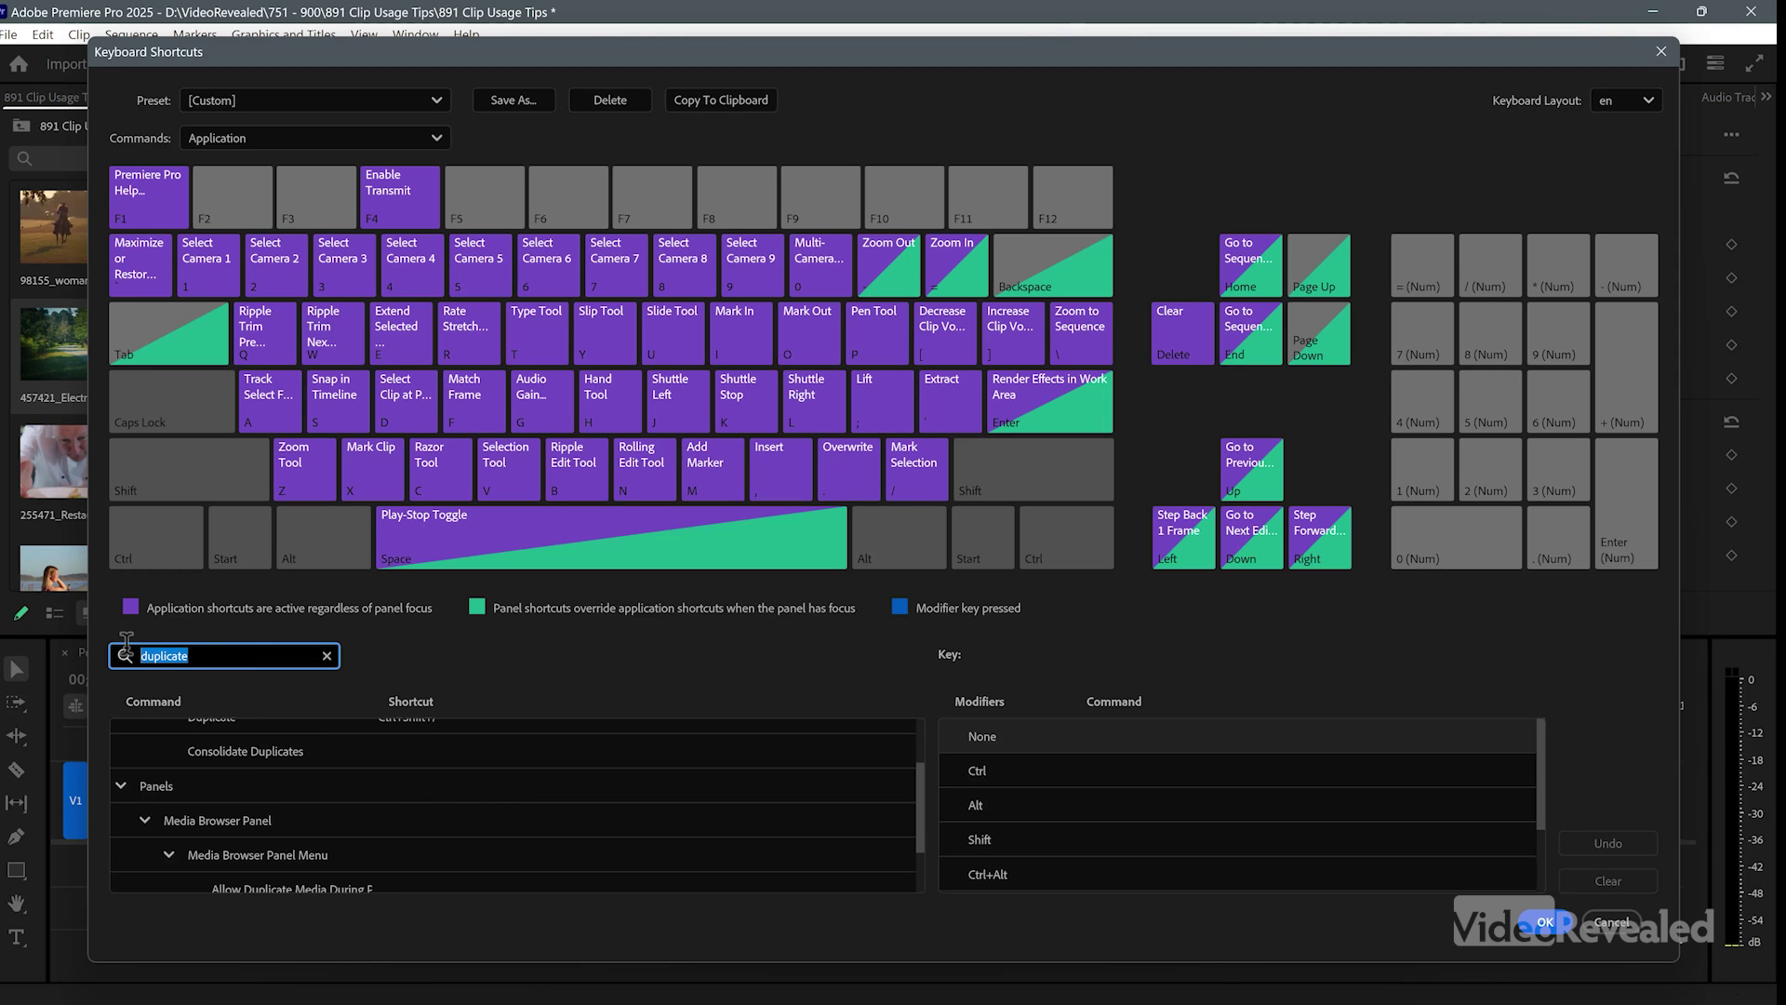
{"action": "type", "text": "show d"}
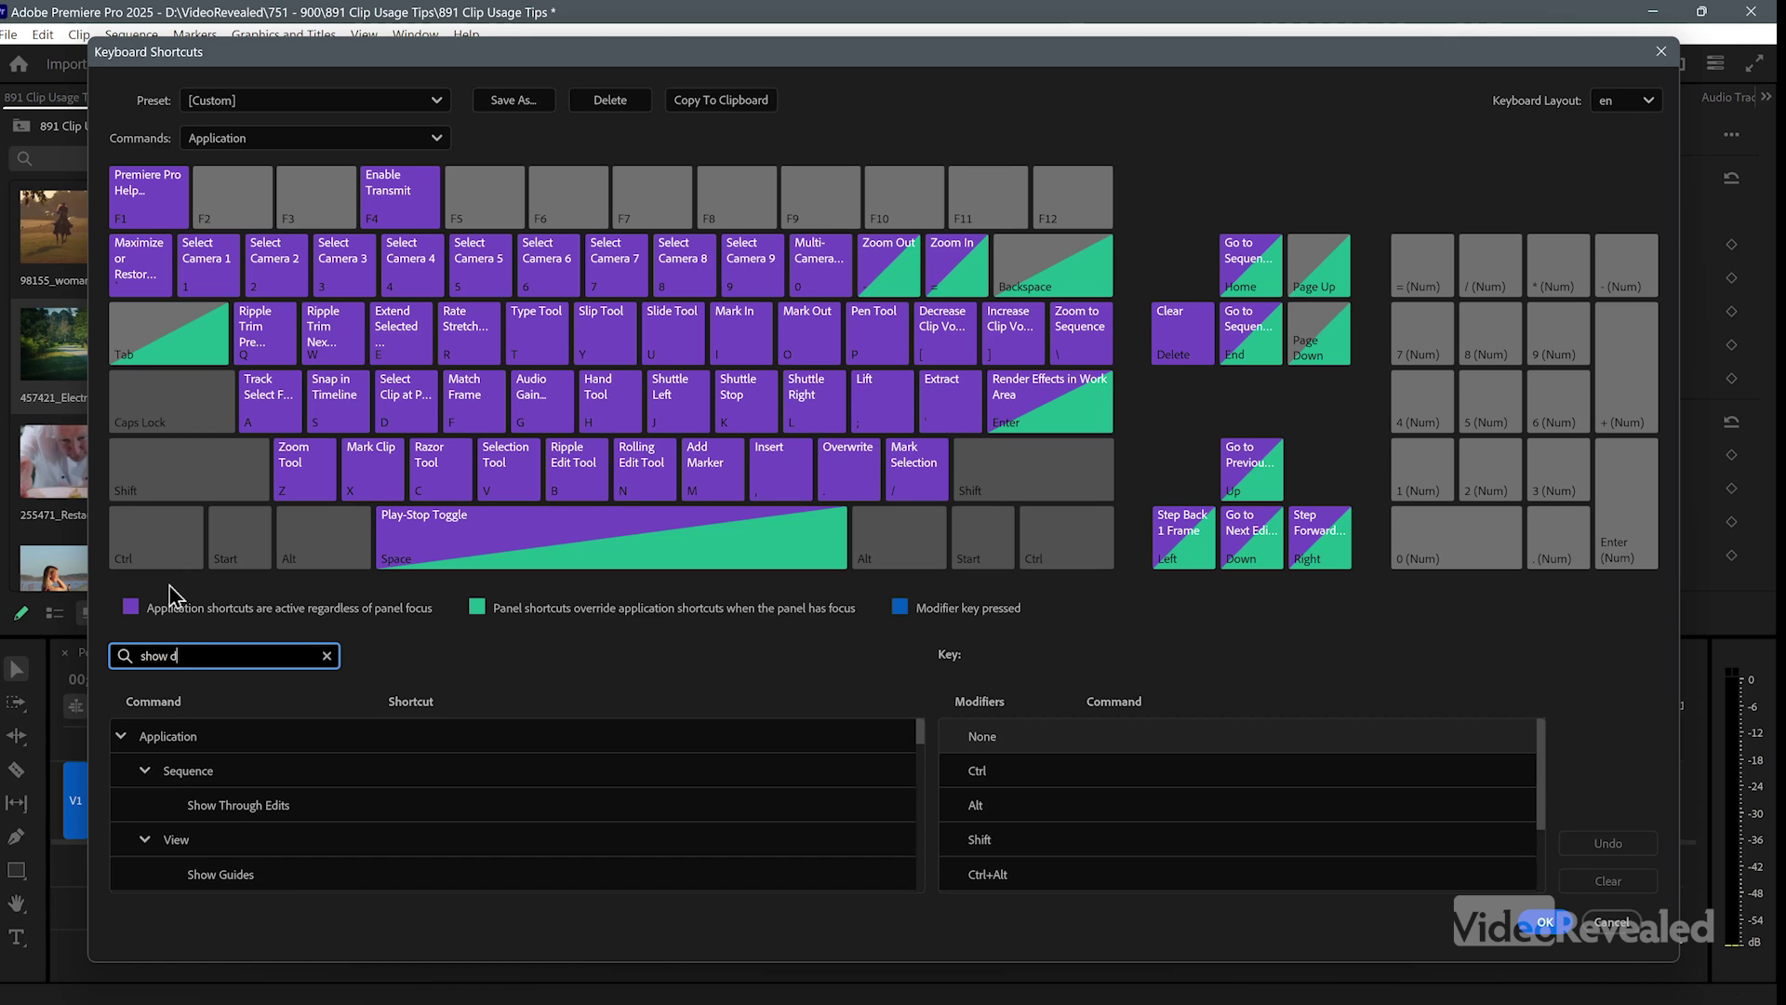
{"action": "type", "text": "u"}
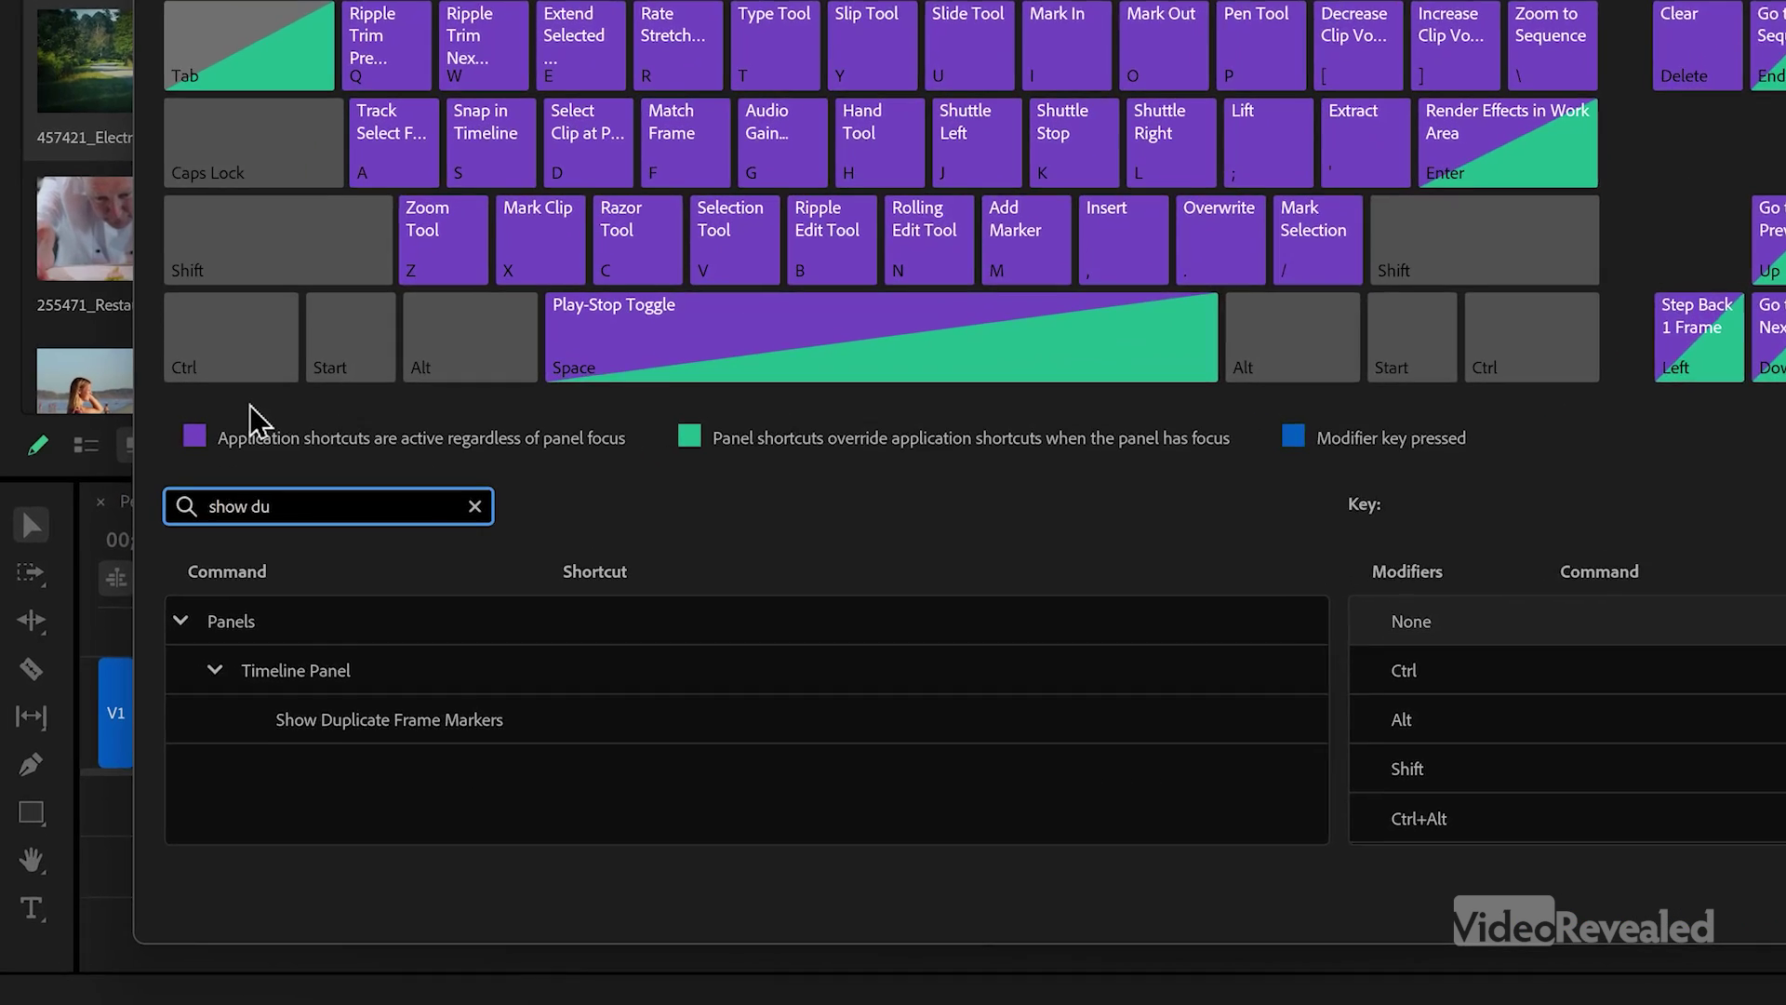